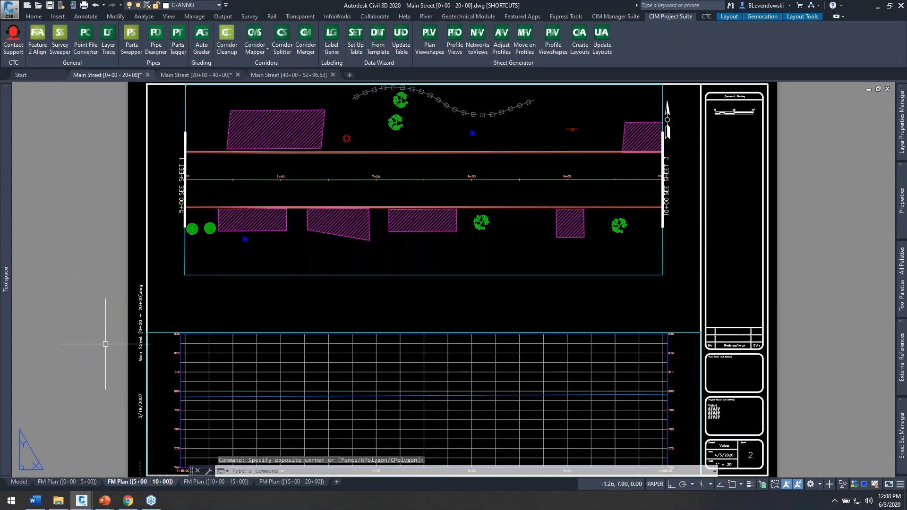
Step: Examine the plan and profile sheets of the three open Main Street drawings, finishing in Main Street [0+00 - 20+00]
left_click(228, 121)
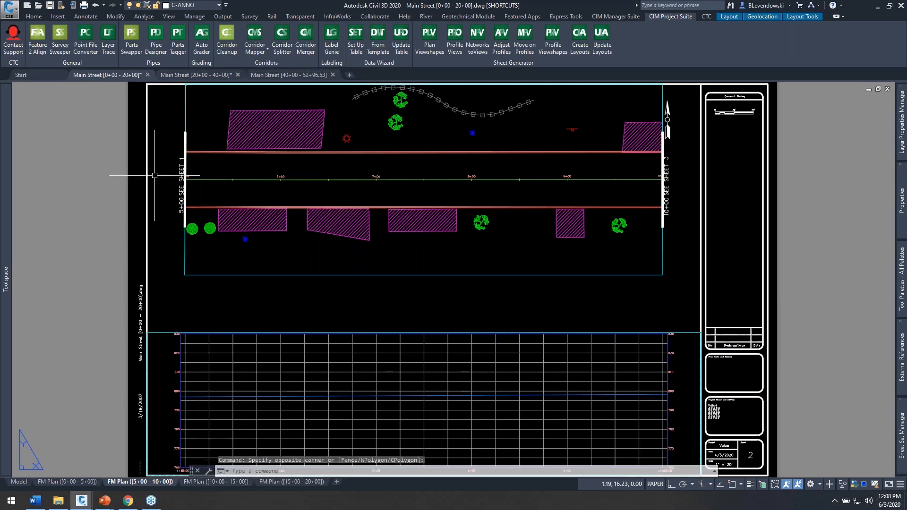
left_click(225, 76)
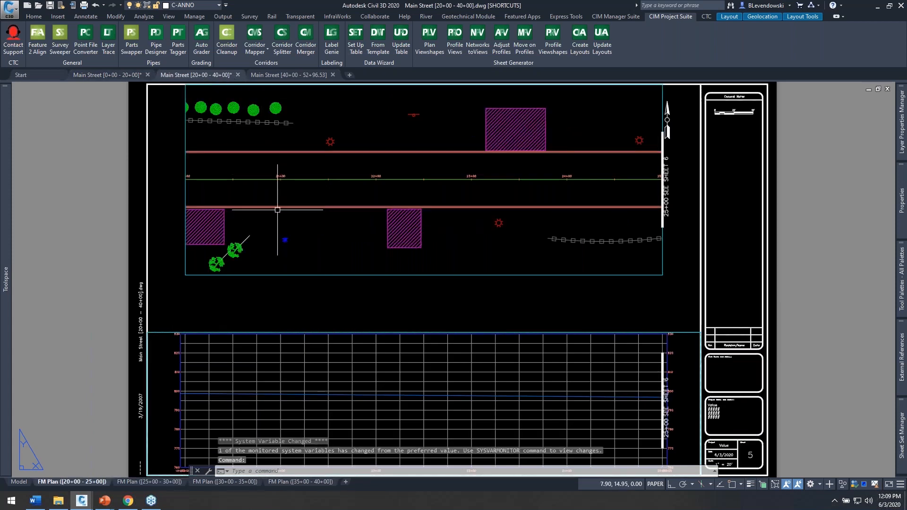
left_click(292, 78)
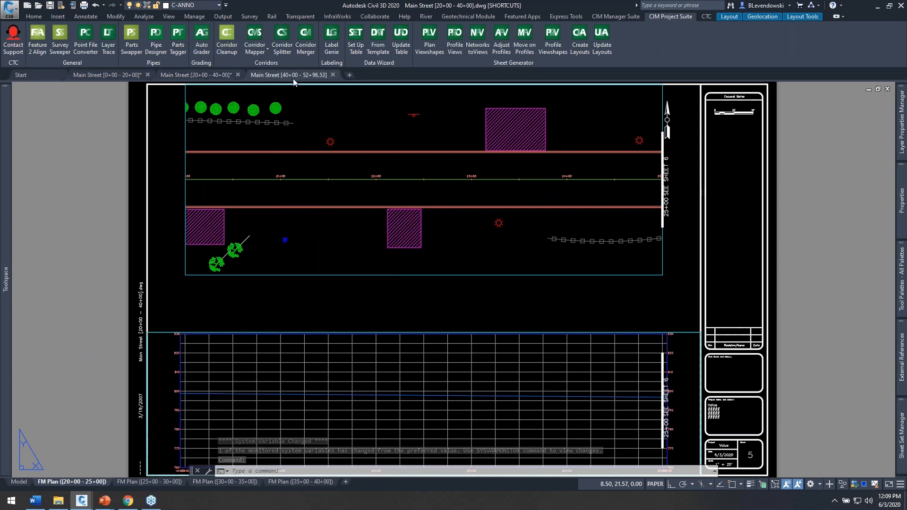
left_click(105, 75)
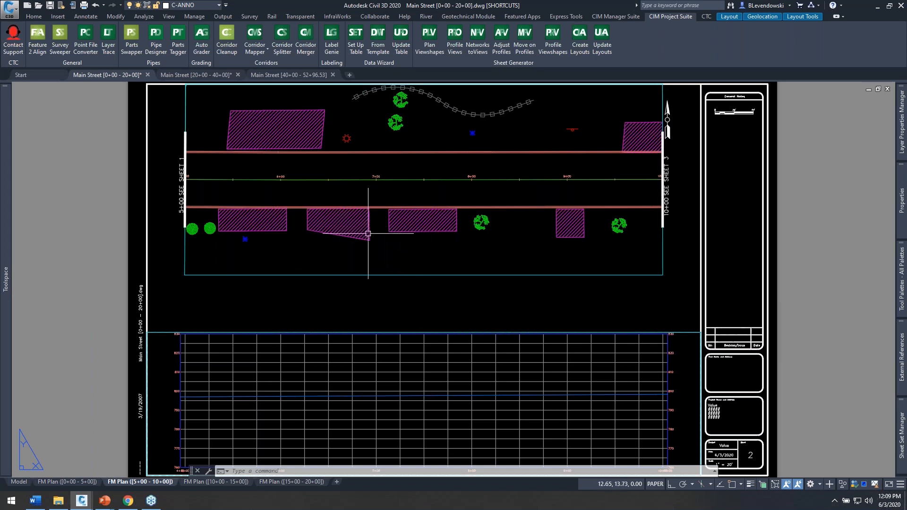
scroll(332, 227, "up", 2)
scroll(335, 227, "down", 2)
middle_click_drag(405, 197, 395, 212)
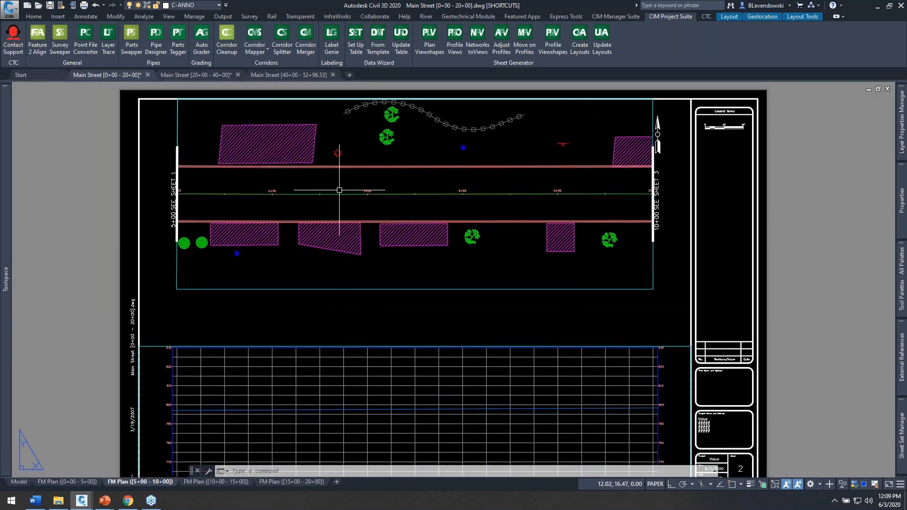
left_click(201, 74)
left_click(288, 75)
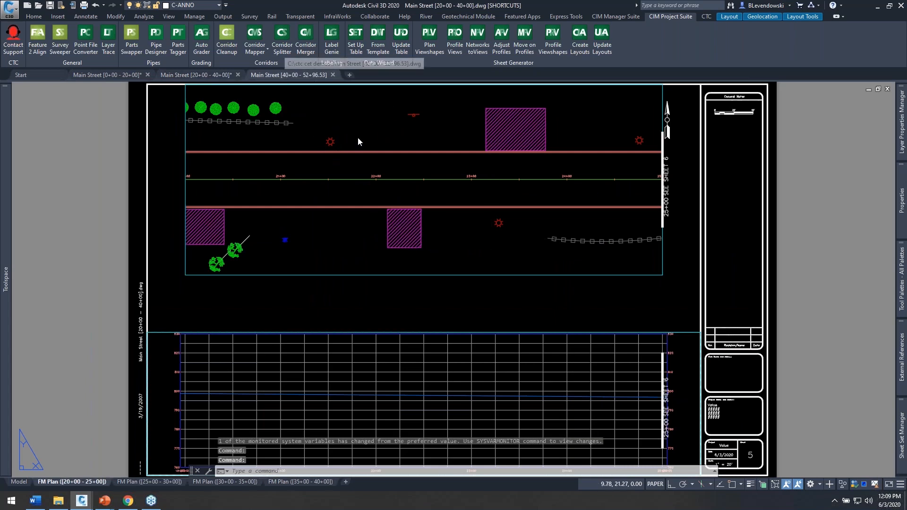
left_click(107, 74)
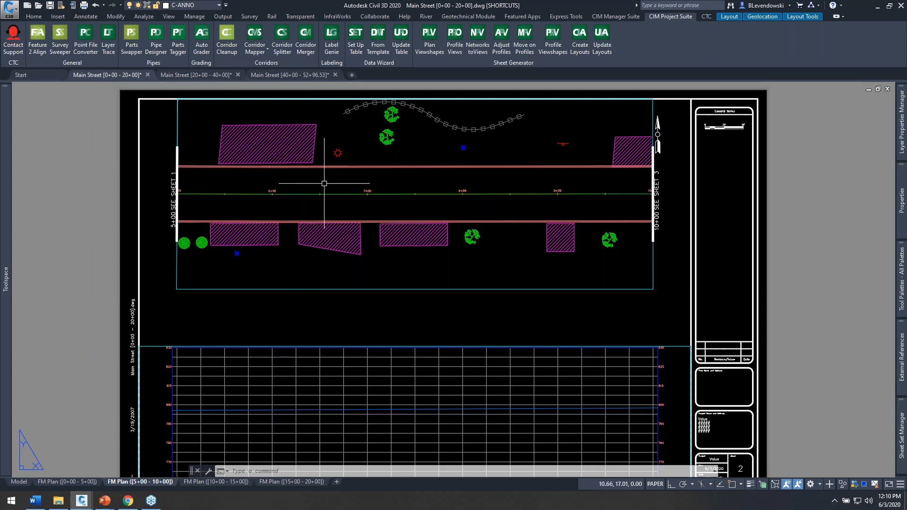
Step: Launch Label Genie and narrow and reposition its window so that more of the plan view stays uncovered
left_click(331, 43)
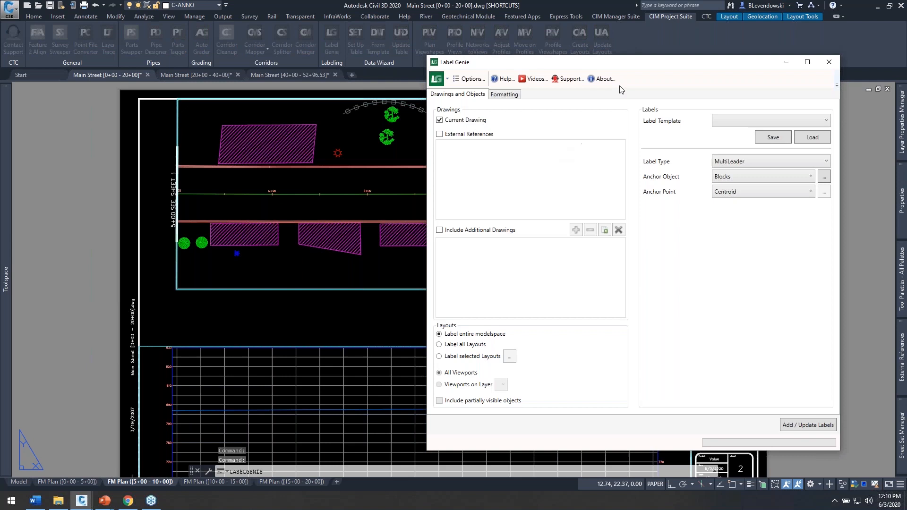
left_click_drag(632, 69, 662, 76)
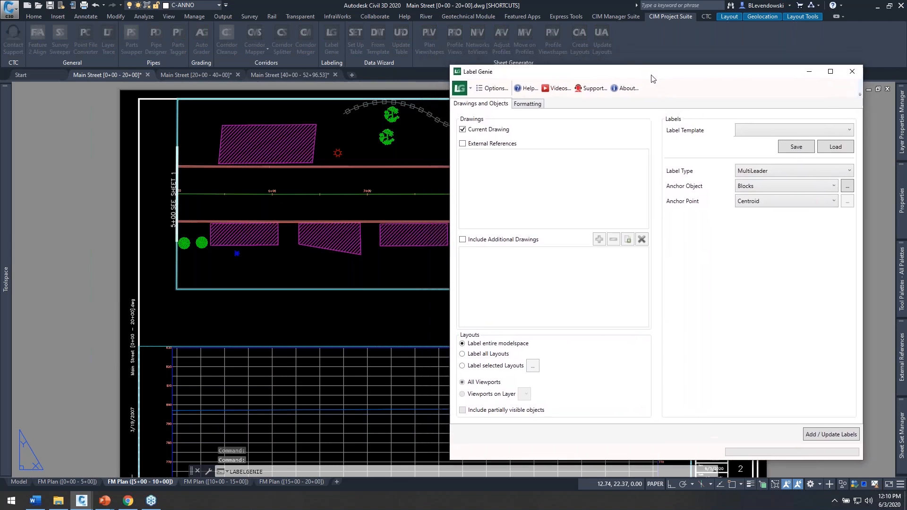
left_click_drag(456, 212, 552, 201)
left_click_drag(722, 71, 704, 56)
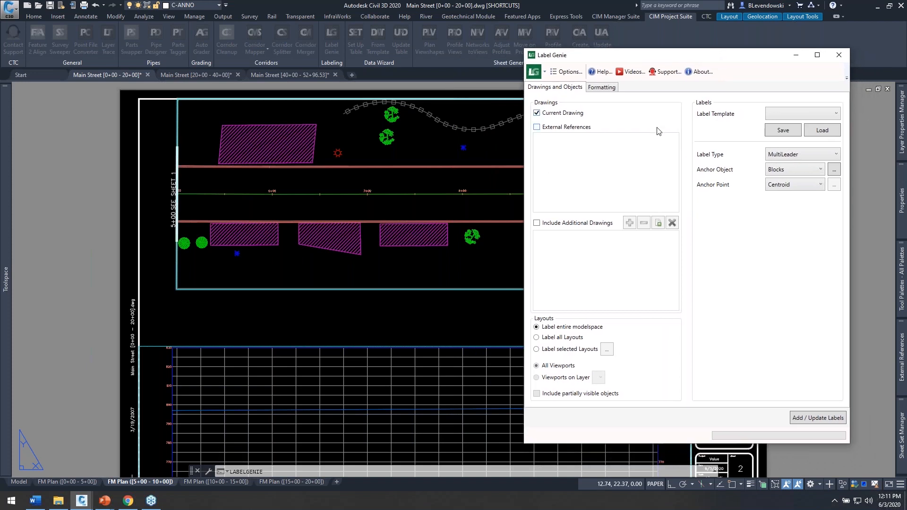
Step: Leave external references out and include the open drawings Main Street [20+00 - 40+00].dwg and Main Street [40+00 - 52+96.53].dwg as additional drawings
left_click(537, 127)
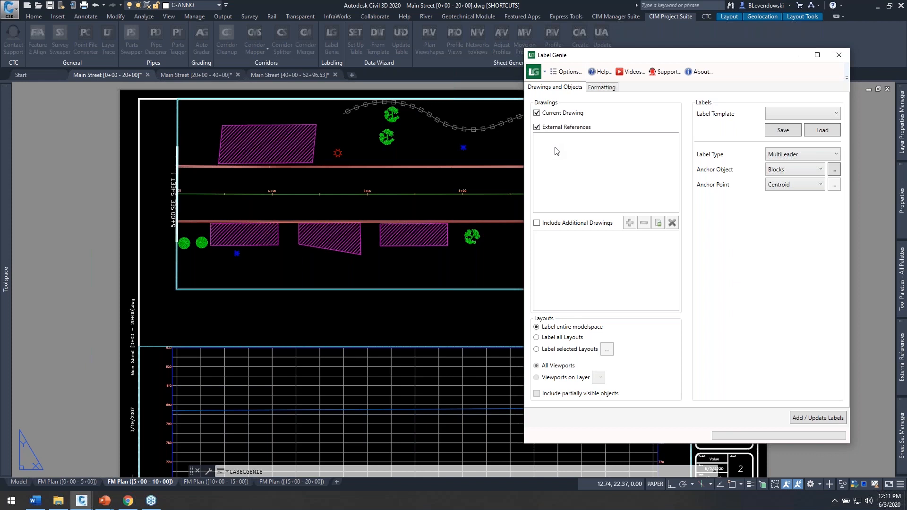
left_click(537, 127)
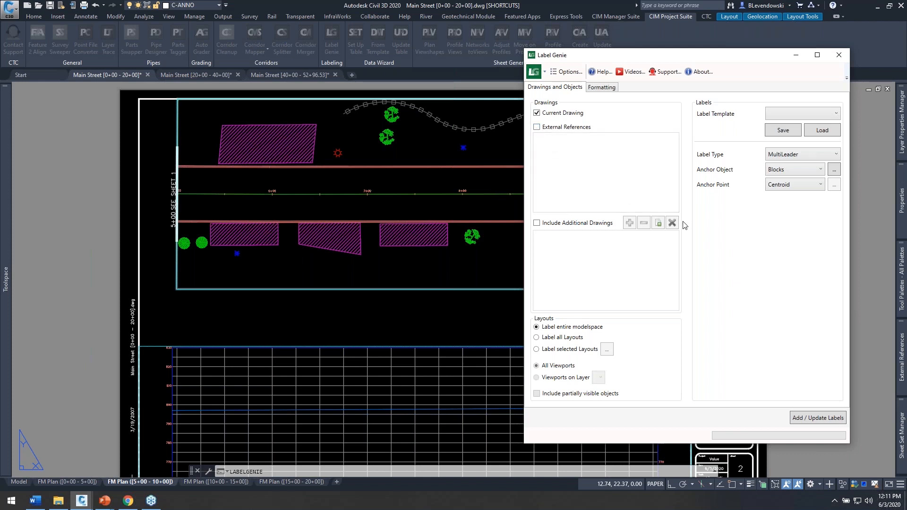
left_click(566, 225)
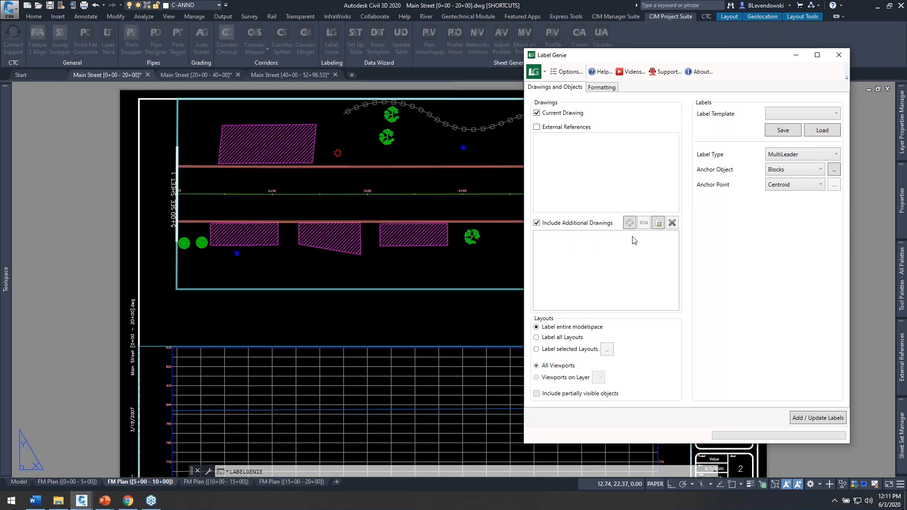
left_click(659, 225)
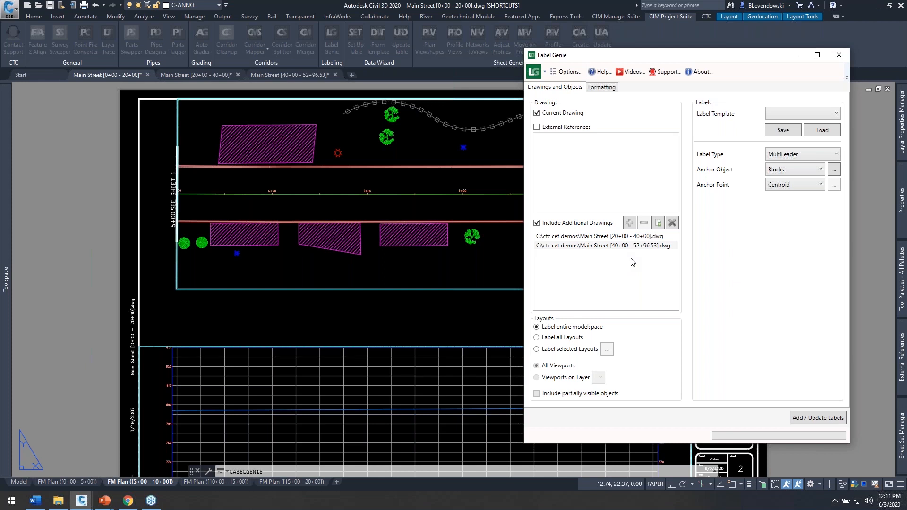
left_click(647, 246)
left_click_drag(739, 60, 732, 72)
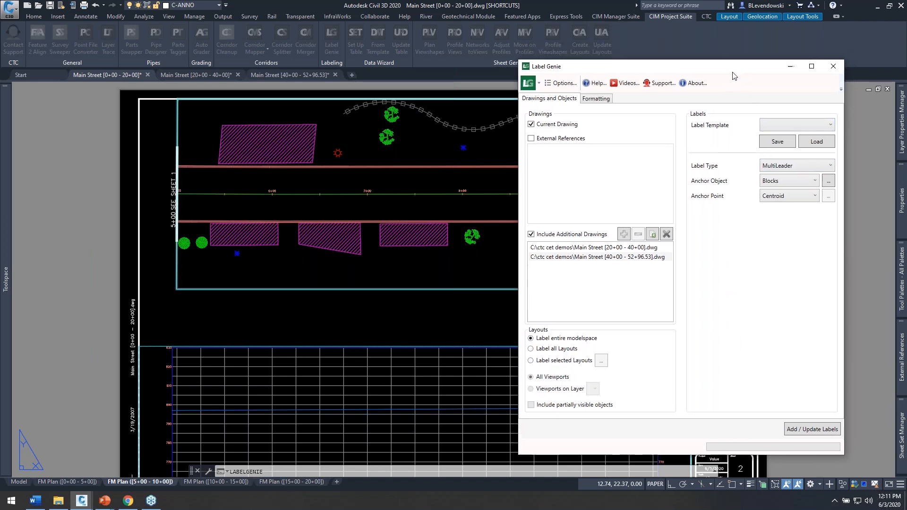
Step: Set the label type to Multiline Text, the anchor object to Polylines and the anchor point to Centroid
left_click(775, 175)
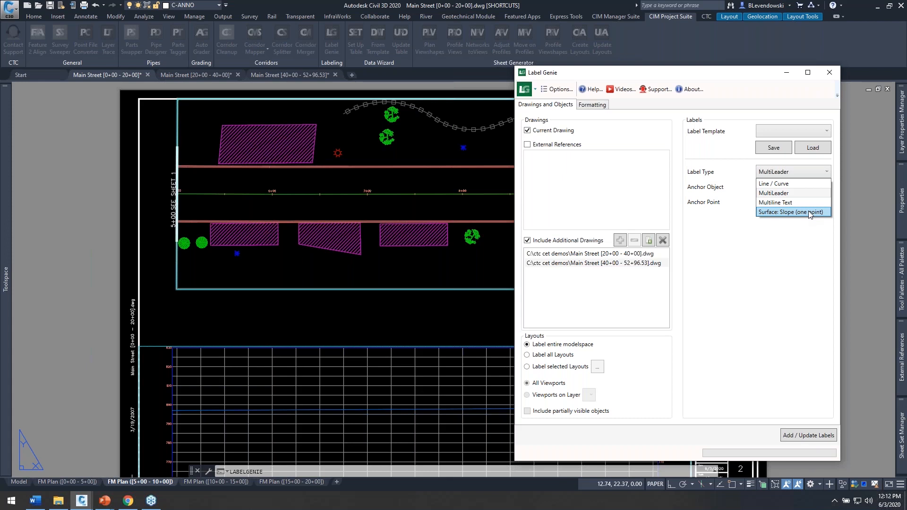
left_click(783, 202)
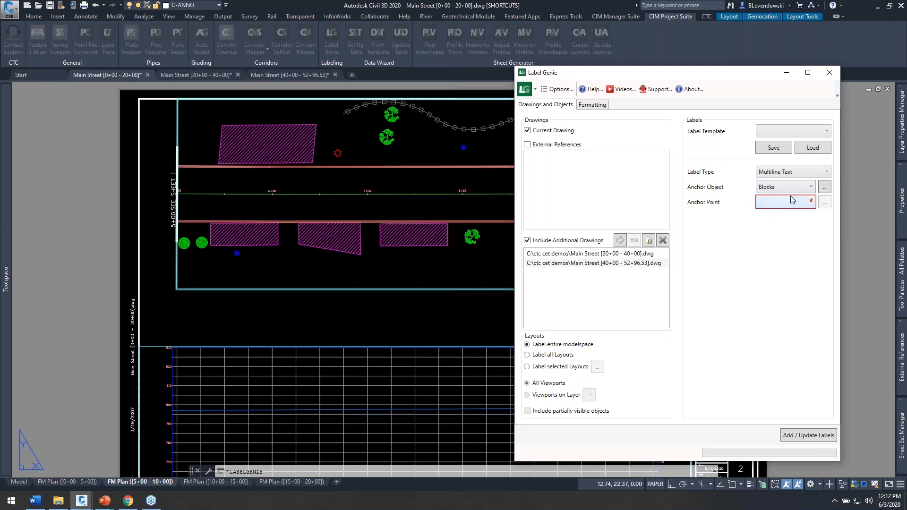
left_click(784, 189)
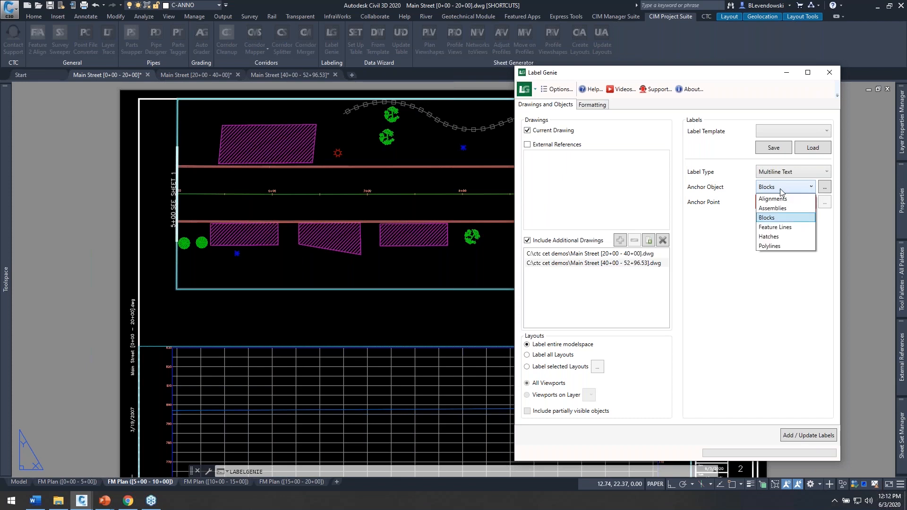
left_click(772, 246)
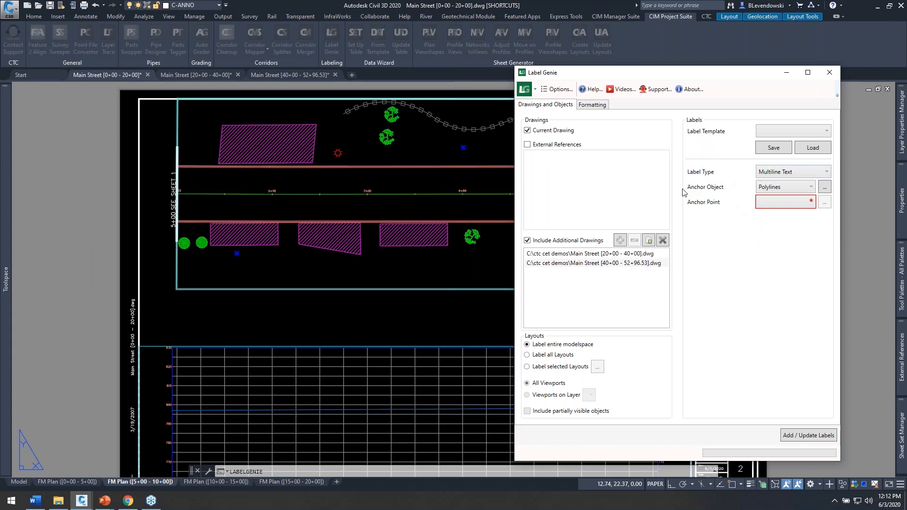
left_click(778, 205)
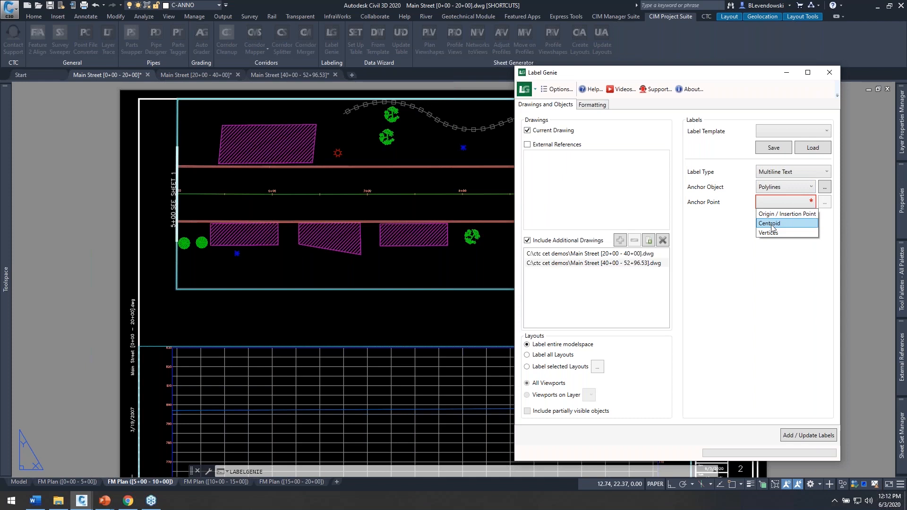
left_click(772, 225)
Step: Filter the anchor polylines to include only layers matching C-DRIVEWAYS*
left_click(825, 188)
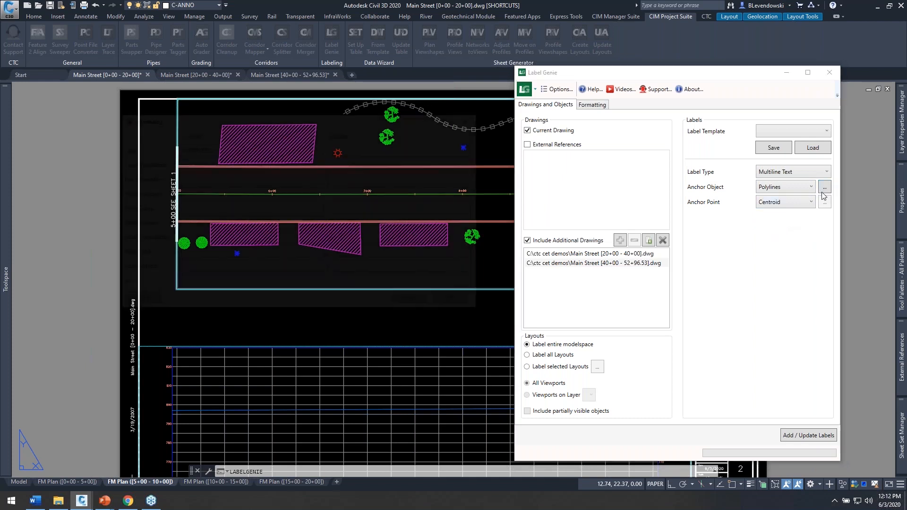
left_click_drag(350, 123, 687, 121)
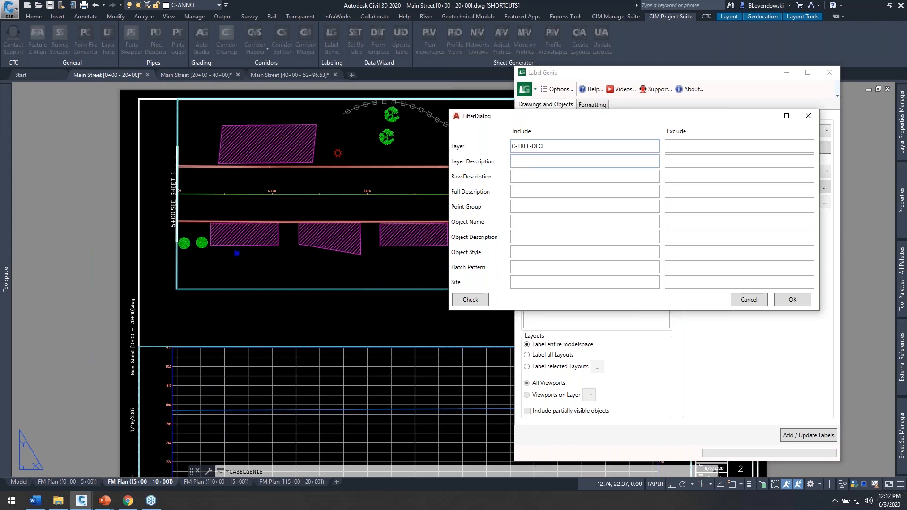
left_click_drag(561, 147, 467, 156)
type("C-")
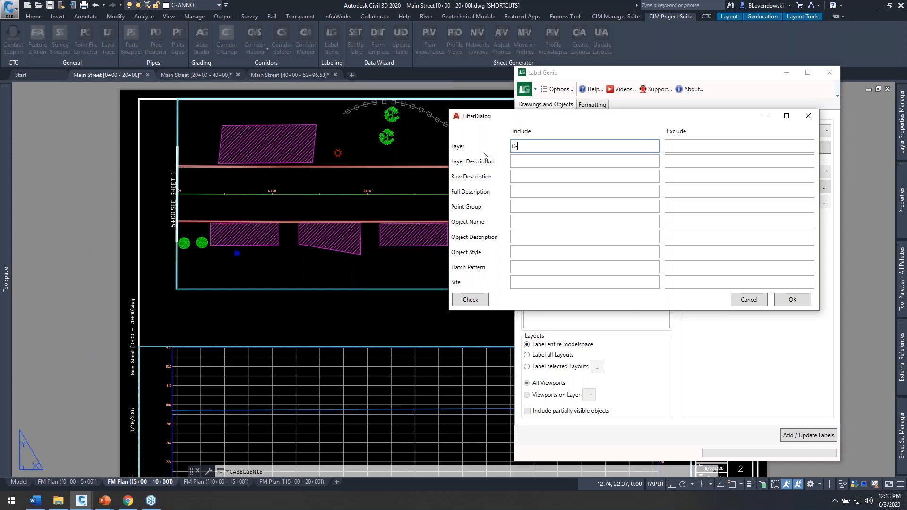
type("RIVEWAYS*")
left_click(793, 301)
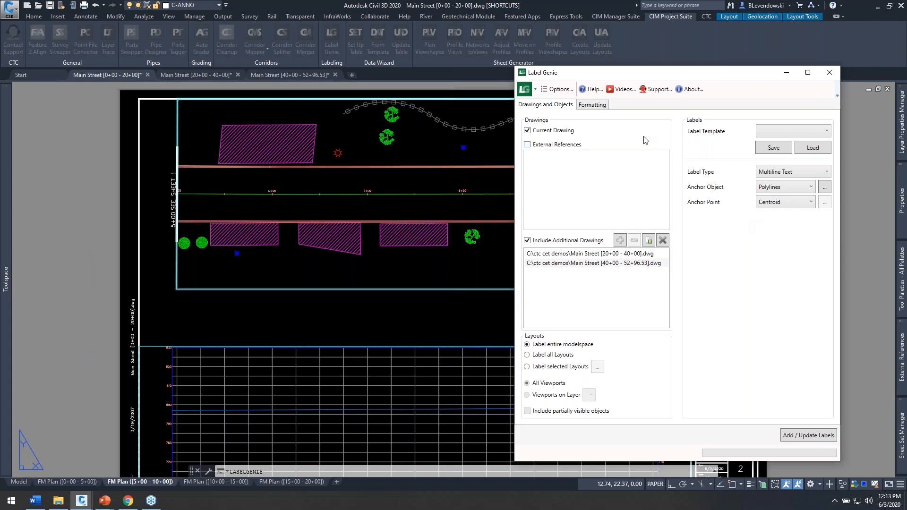
Step: Build the label's first line from the polyline Area field followed by the custom text SF
left_click(589, 105)
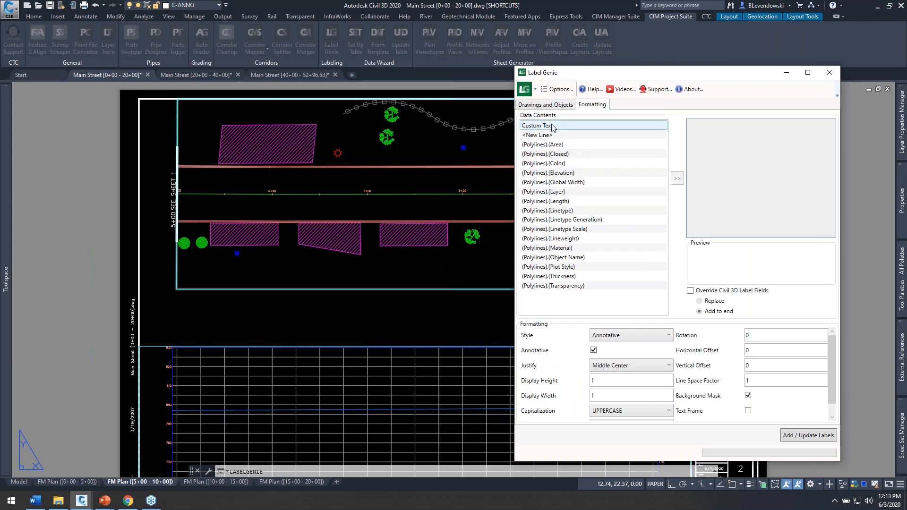
left_click(555, 145)
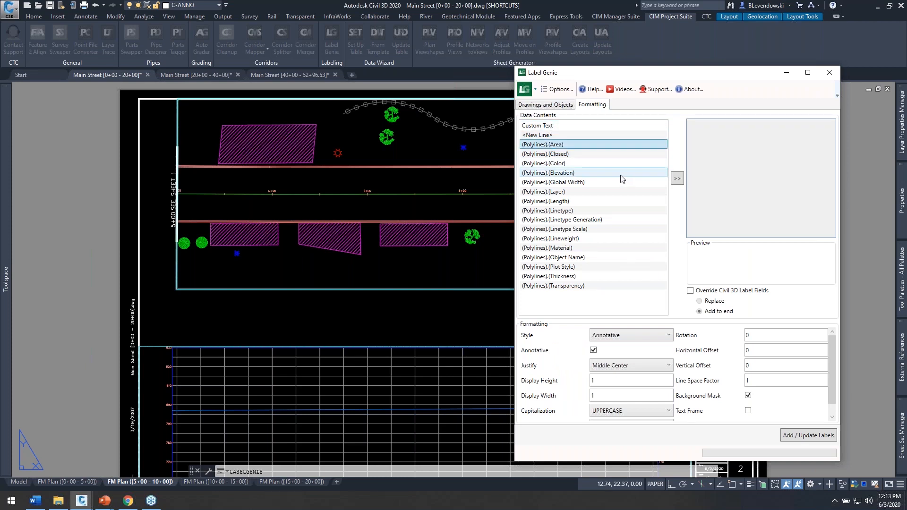
left_click(677, 178)
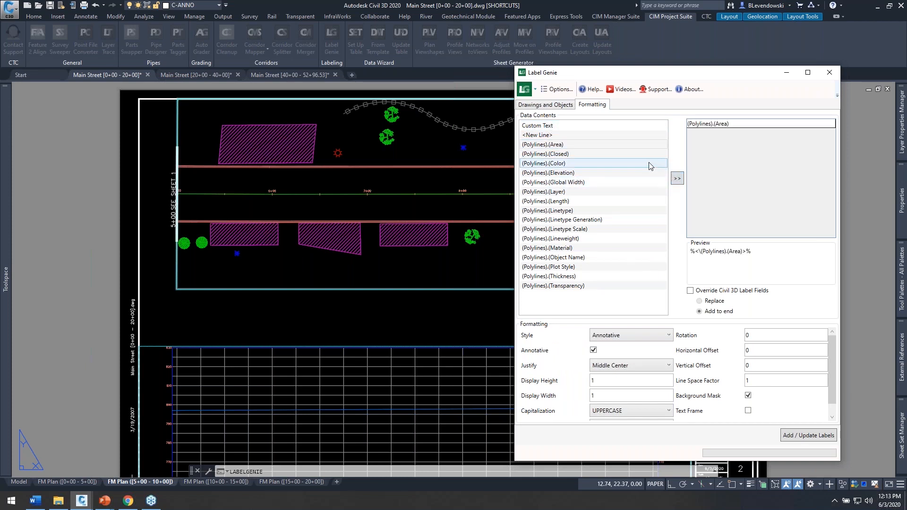
left_click(563, 127)
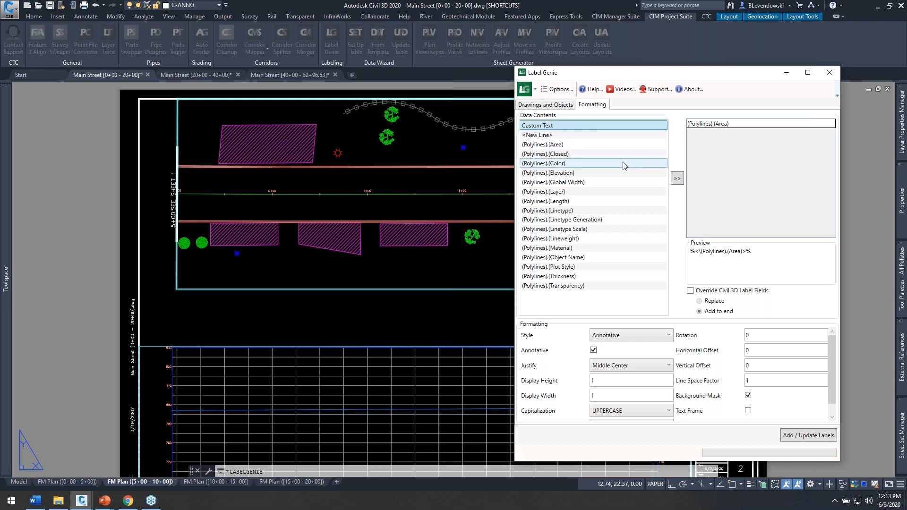
left_click(677, 179)
left_click(724, 134)
left_click(724, 134)
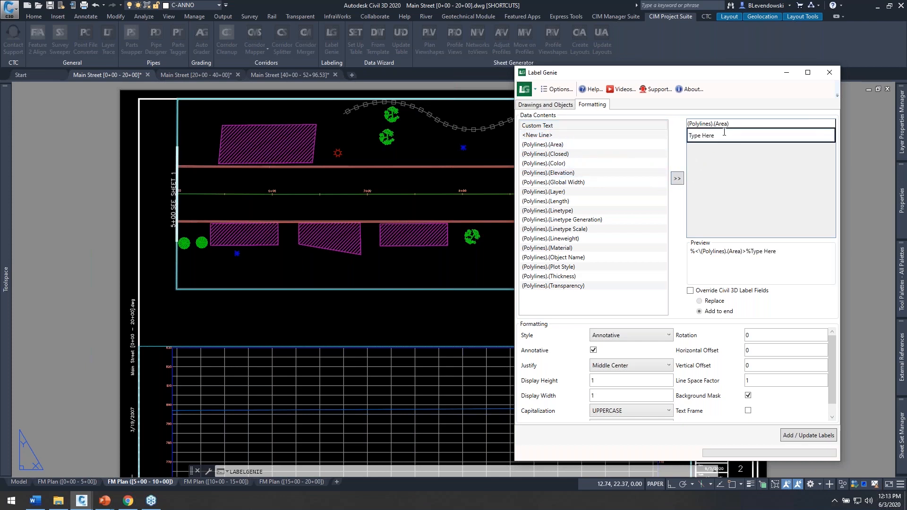
type("SF")
key("Tab")
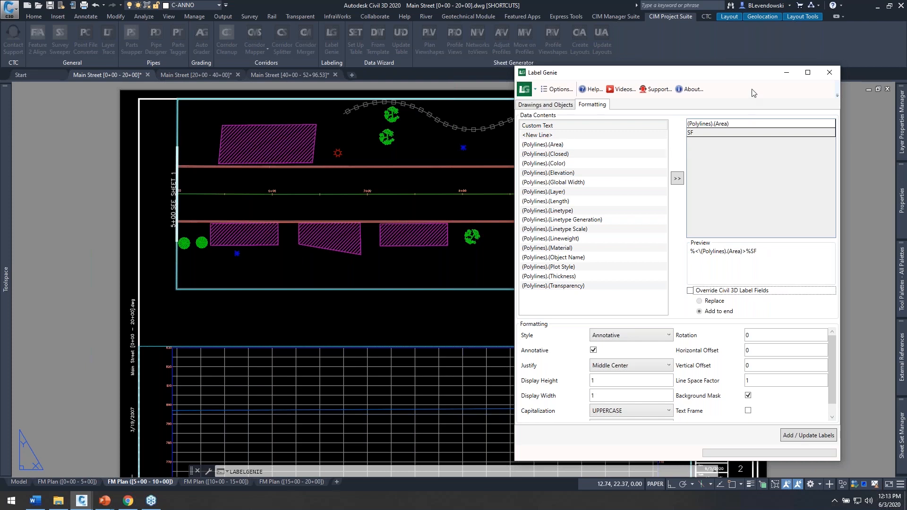
Step: Add a new line to the label contents, followed by the custom text 6"ASPHALT
left_click_drag(737, 80, 729, 77)
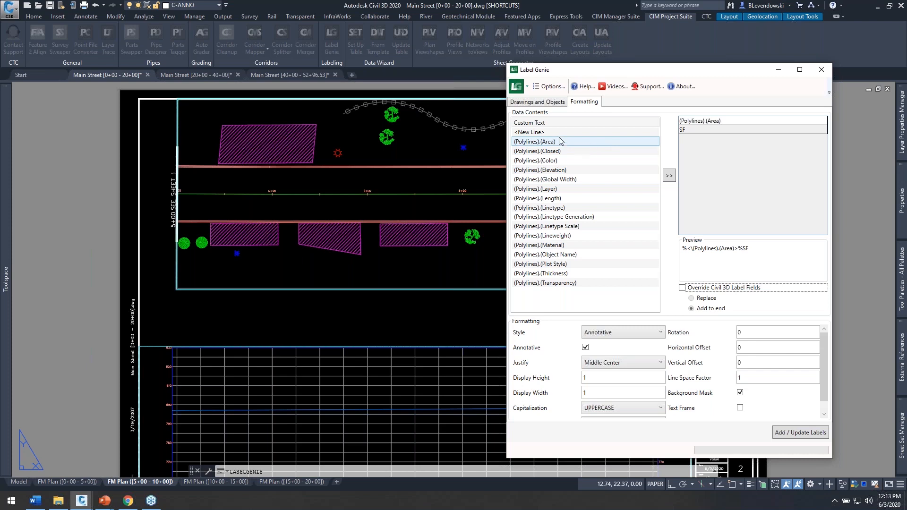
left_click(529, 132)
left_click(669, 176)
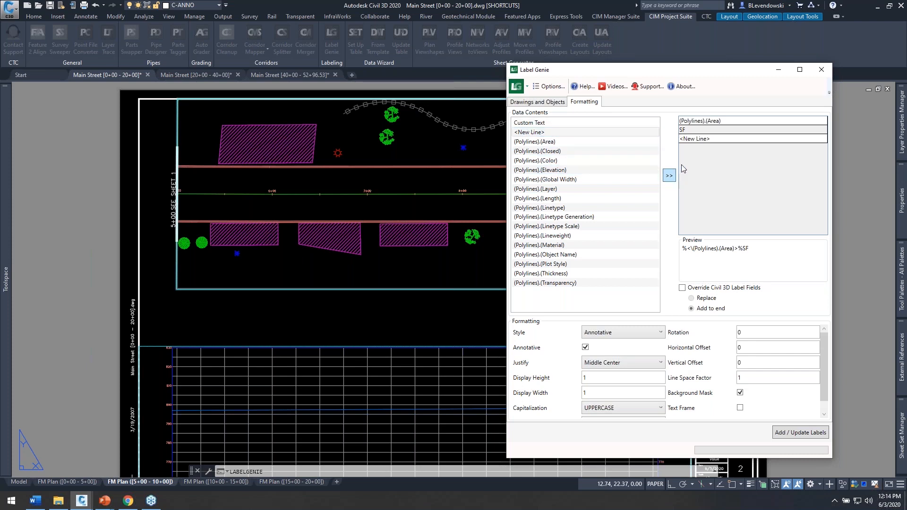
left_click(546, 123)
left_click(670, 175)
left_click(726, 149)
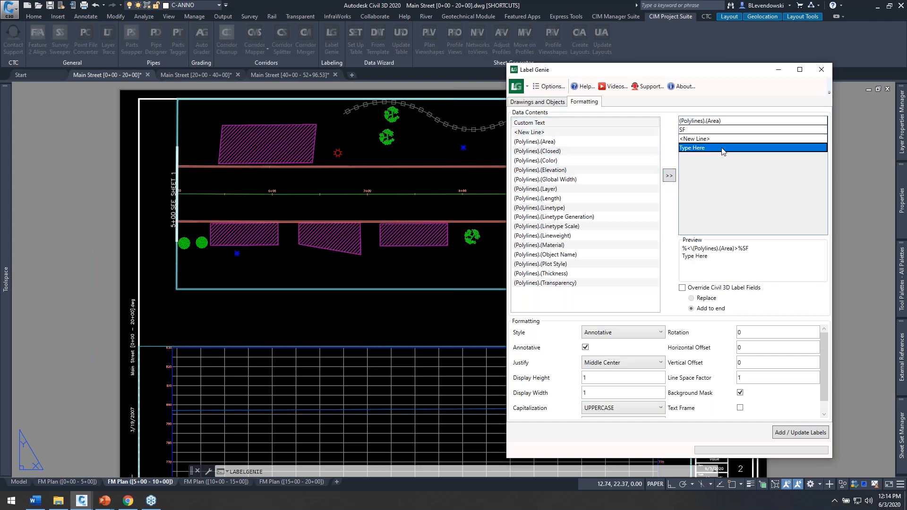
left_click(718, 150)
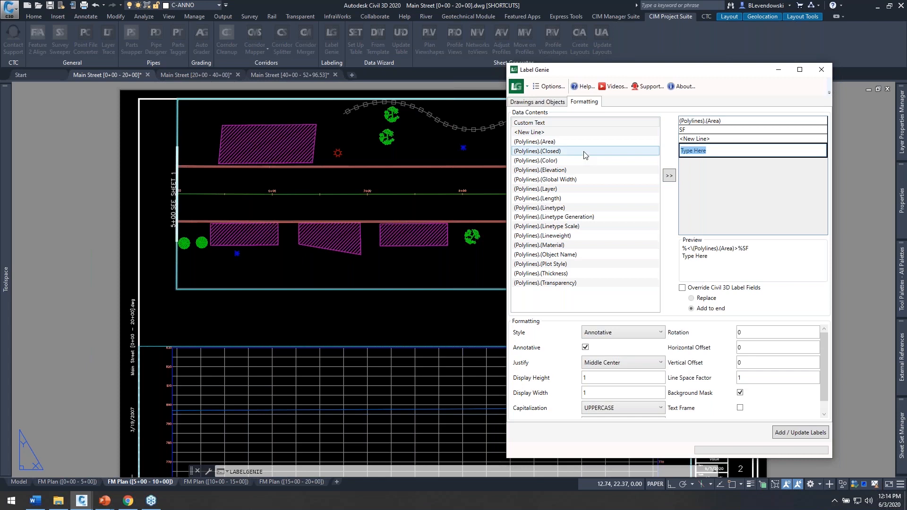
type("6\"")
key("BackSpace")
type("ASPHALT")
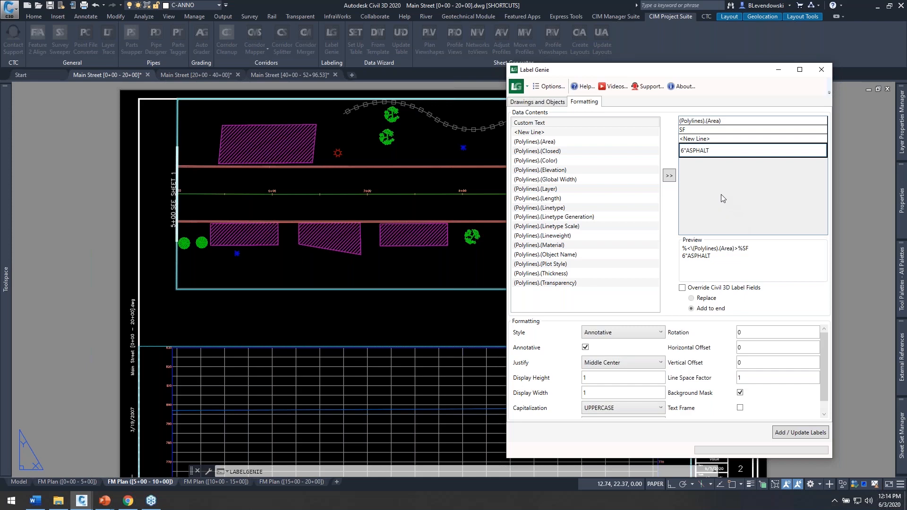
Step: Set the label style to Annotative with a display height of .1 and a display width of 1.5
key("Tab")
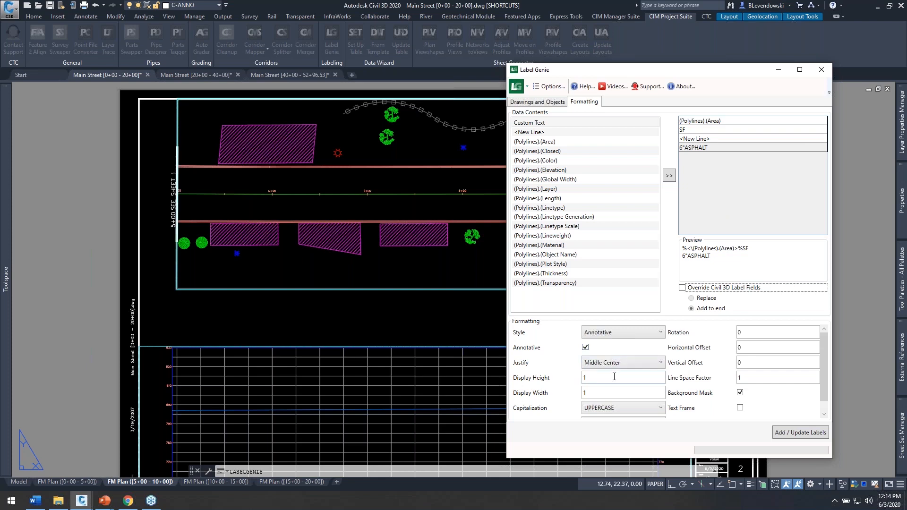
double_click(594, 378)
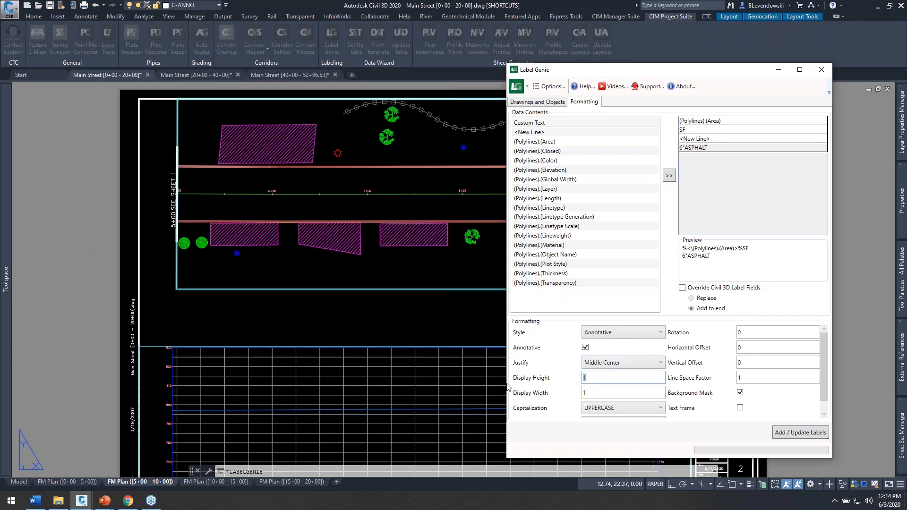
type(".1")
left_click(614, 334)
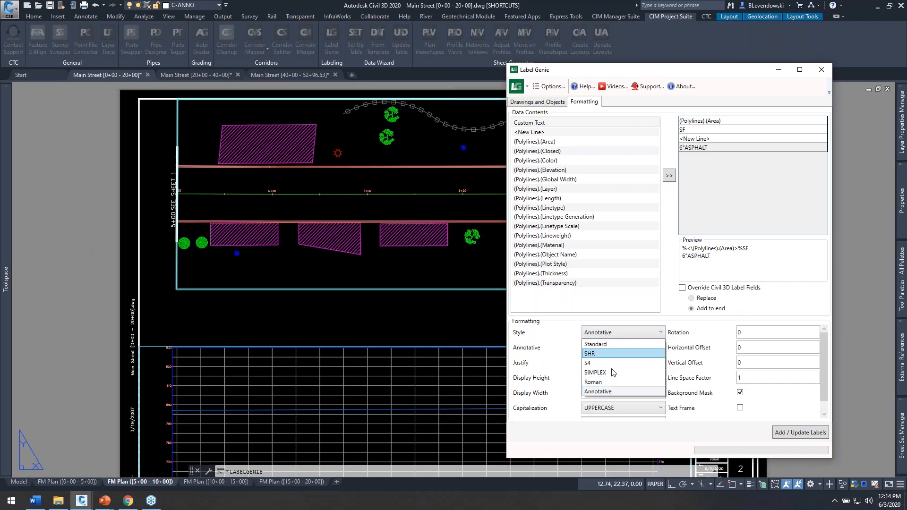
left_click(611, 392)
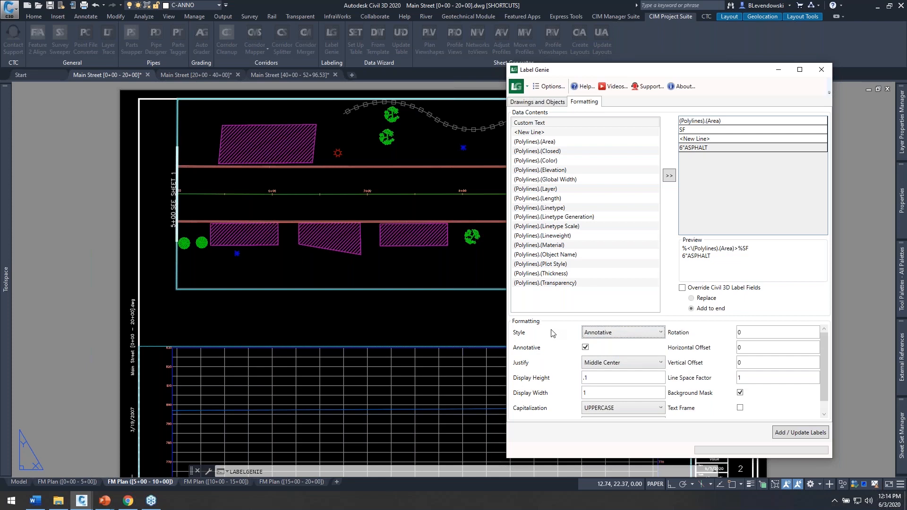
left_click(599, 394)
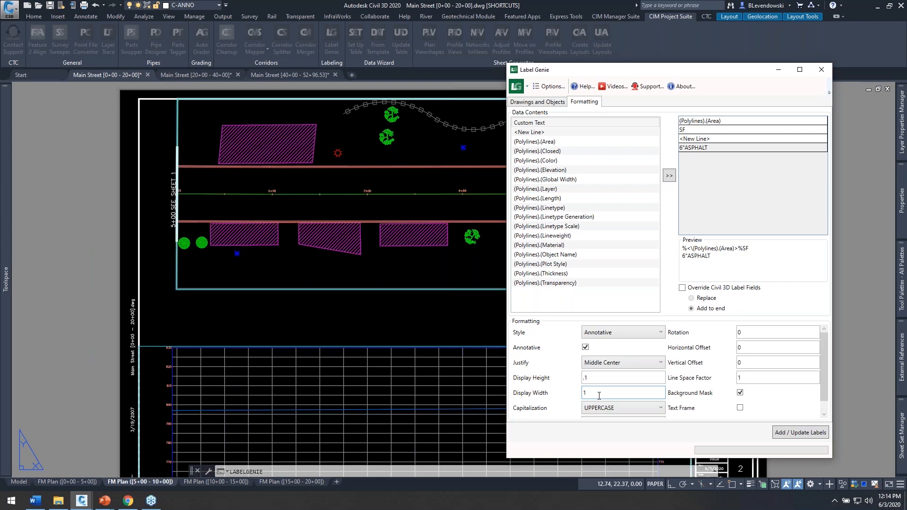
key("BackSpace")
type("1.5")
key("Tab")
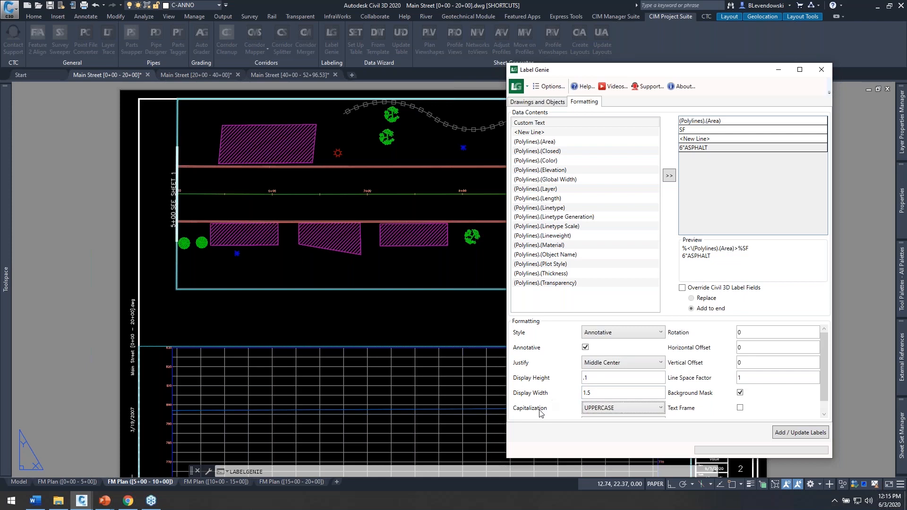
Step: Set the label orientation to To WCS and turn off the background mask
scroll(541, 414, "down", 1)
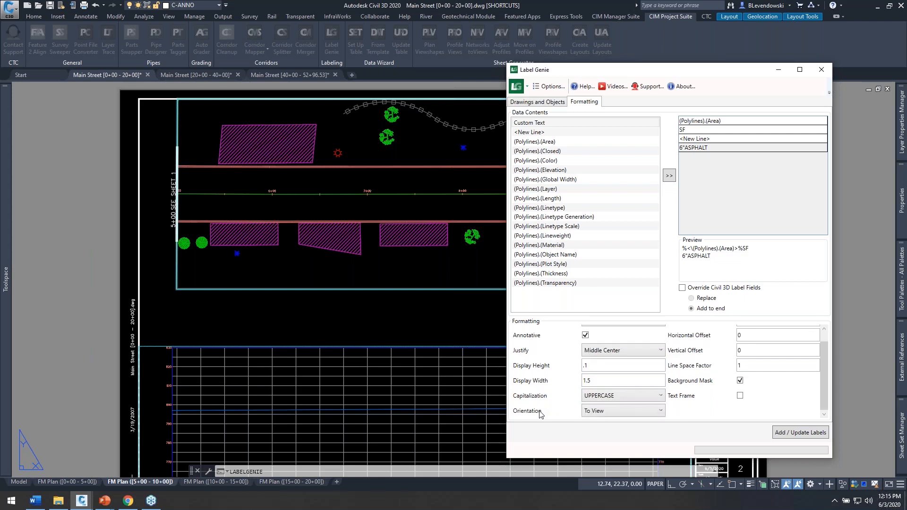
left_click(629, 415)
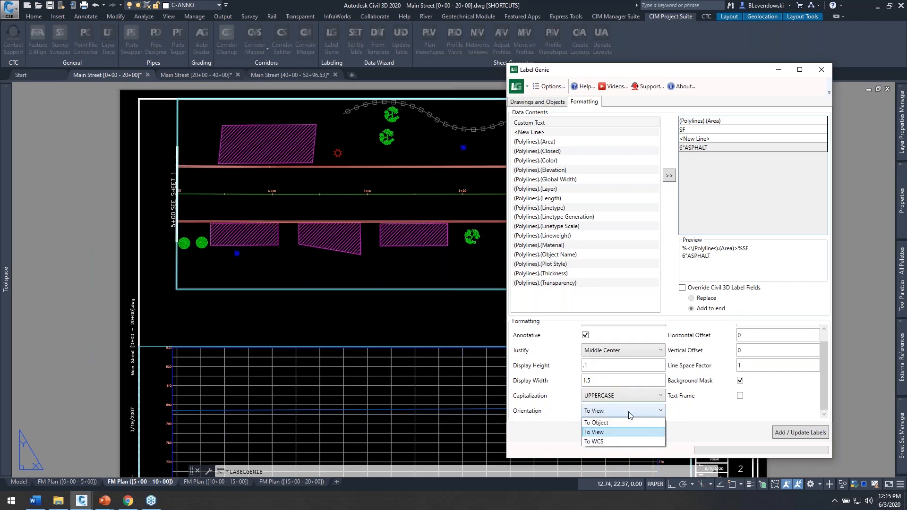
left_click(603, 444)
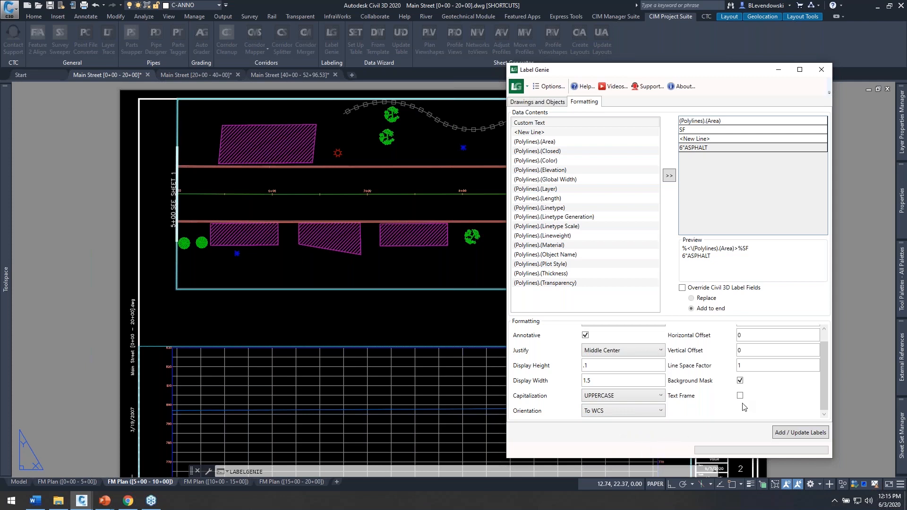
scroll(740, 405, "up", 1)
double_click(759, 334)
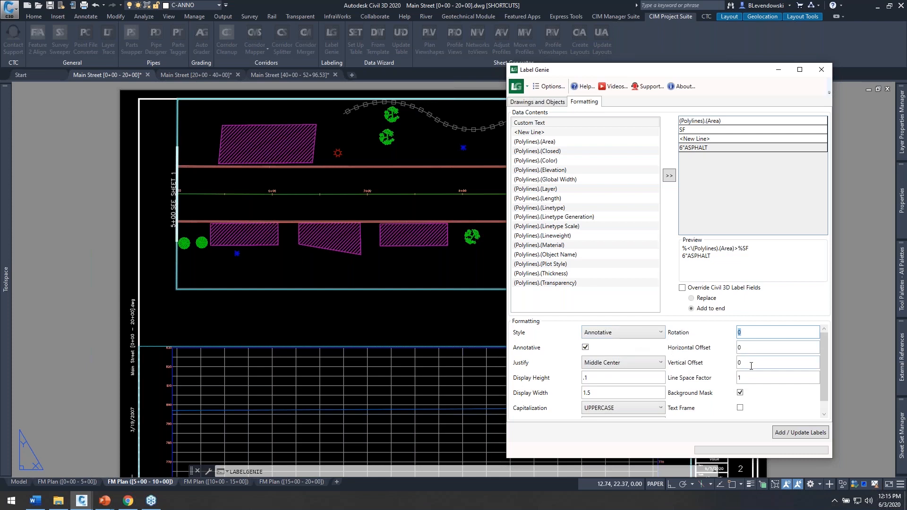
left_click(740, 393)
Step: Review the drawing and object settings and the label formatting, and add the labels to the driveway polylines
left_click(552, 102)
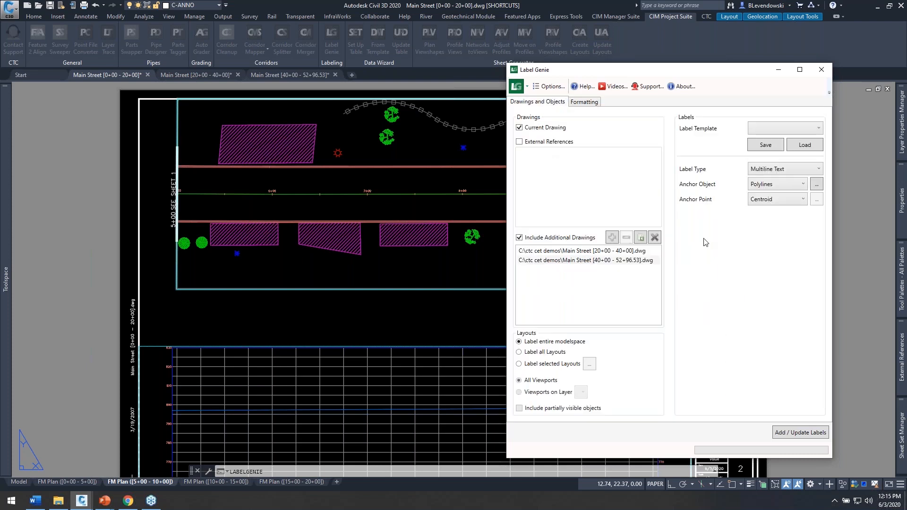
left_click(585, 102)
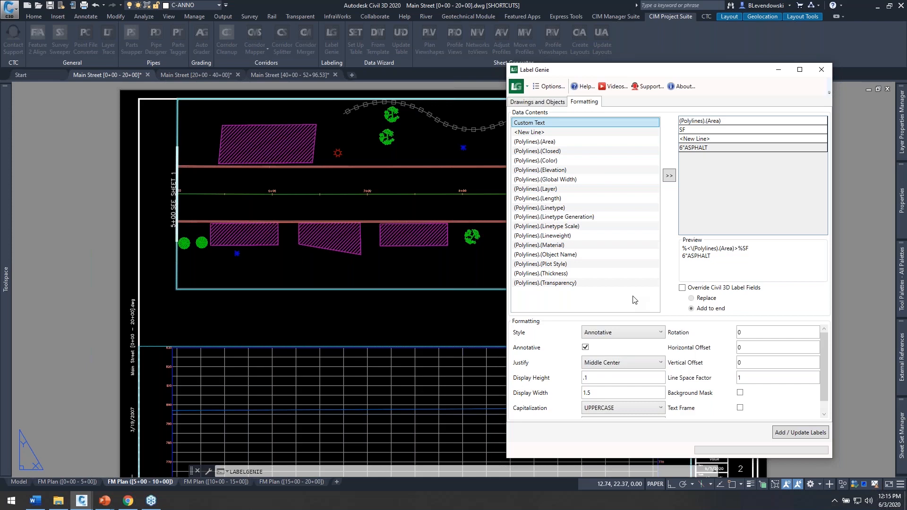
left_click(543, 102)
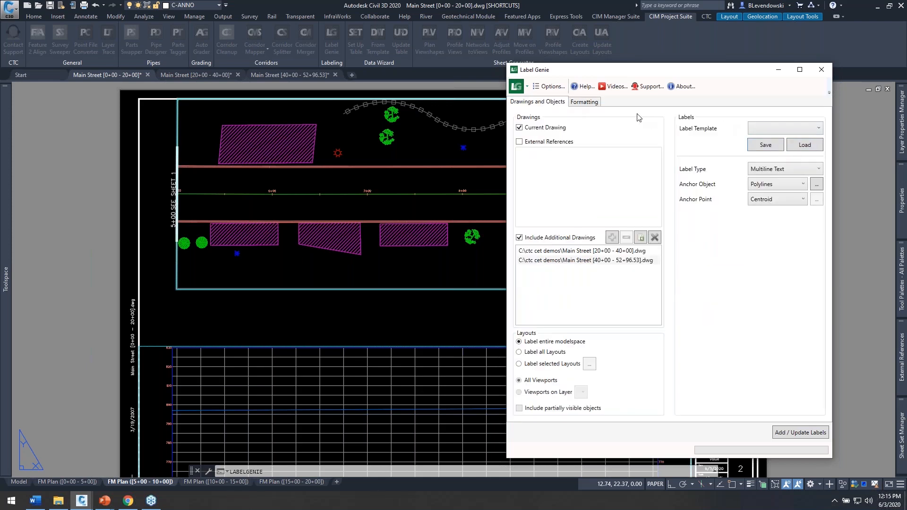
left_click(587, 103)
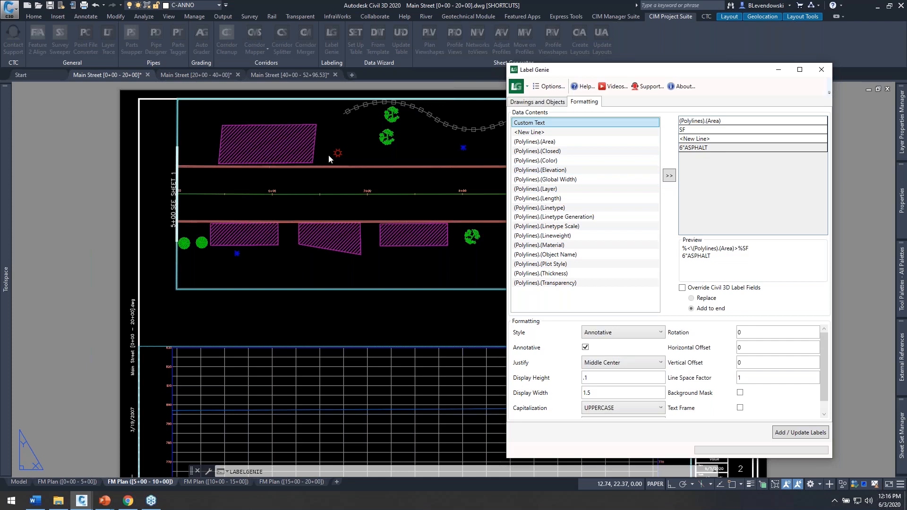
left_click(797, 435)
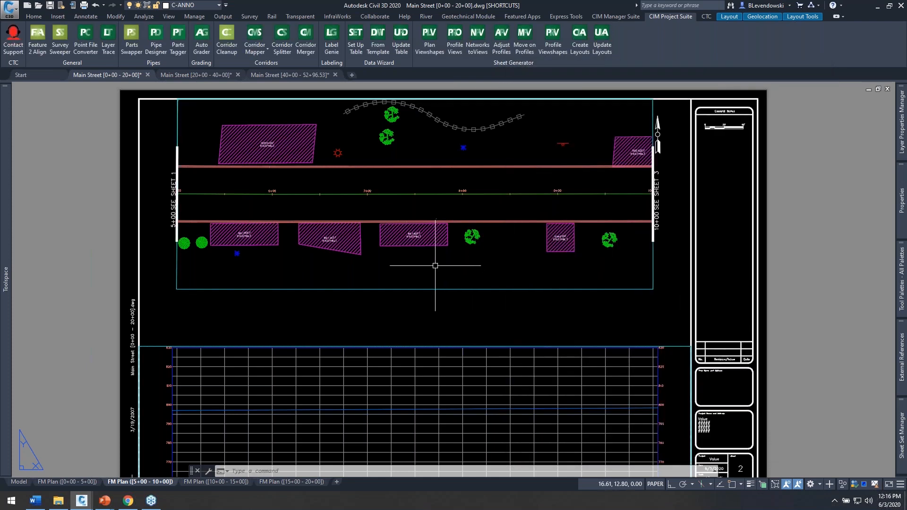
Step: Examine the new driveway labels in the 5+00 - 10+00 and 10+00 - 15+00 layouts of Main Street [0+00 - 20+00]
scroll(272, 148, "up", 6)
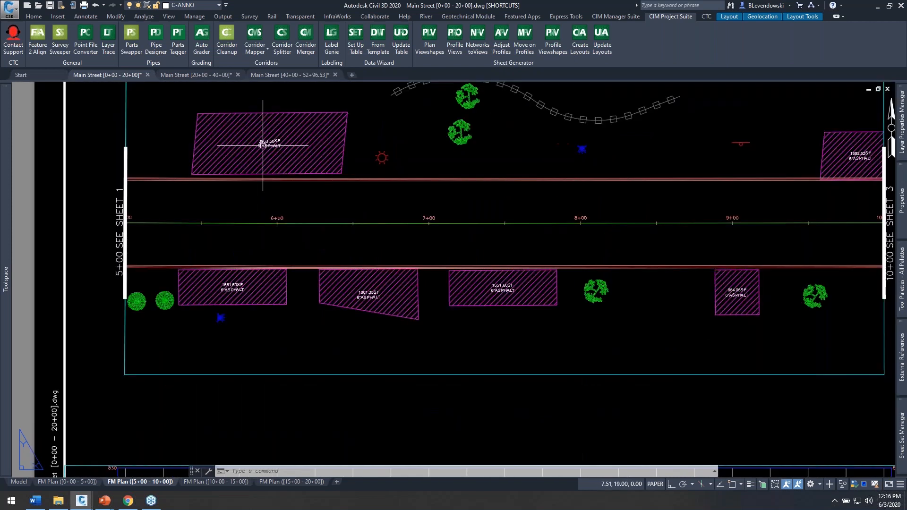
middle_click_drag(326, 184, 452, 175)
scroll(421, 171, "down", 2)
middle_click_drag(471, 370, 340, 324)
middle_click_drag(526, 340, 423, 333)
scroll(469, 324, "up", 4)
scroll(474, 329, "down", 2)
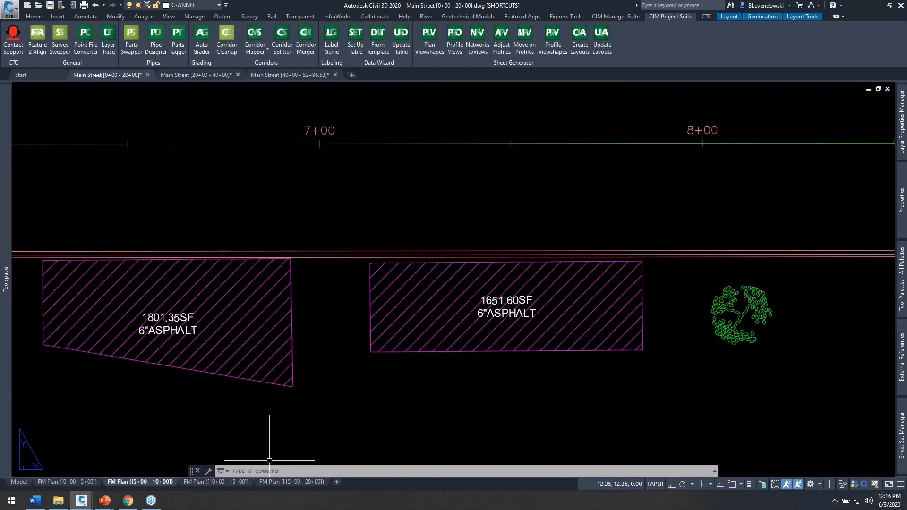
left_click(216, 481)
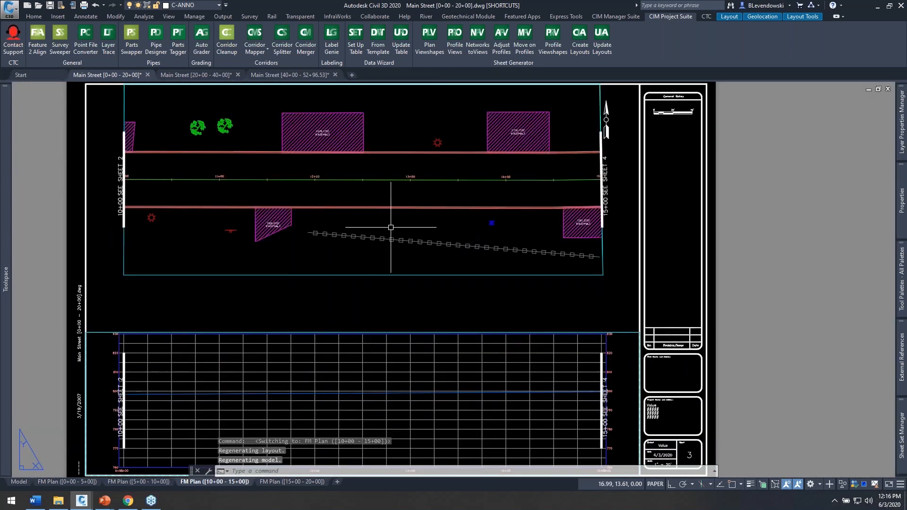
middle_click_drag(372, 160, 435, 181)
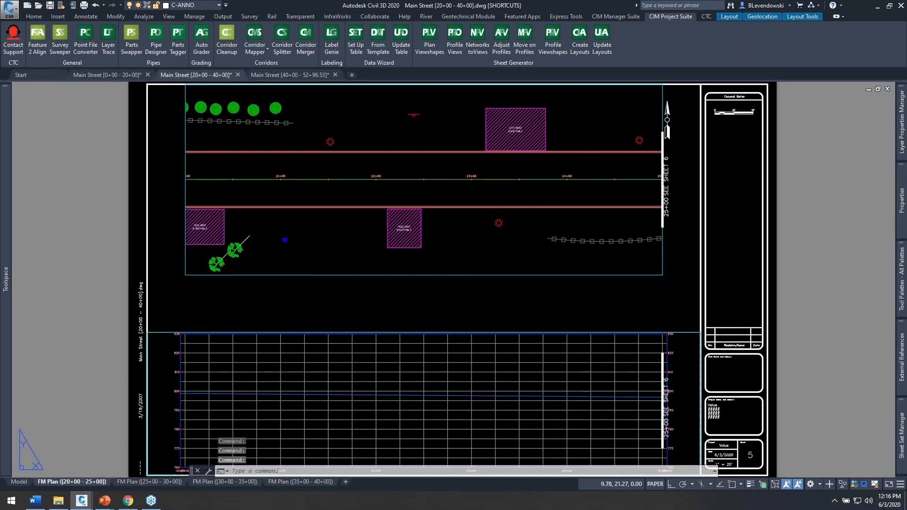
Step: Inspect the driveway labels in the Main Street [20+00 - 40+00] and [40+00 - 52+96.53] drawings
left_click(504, 298)
left_click(405, 227)
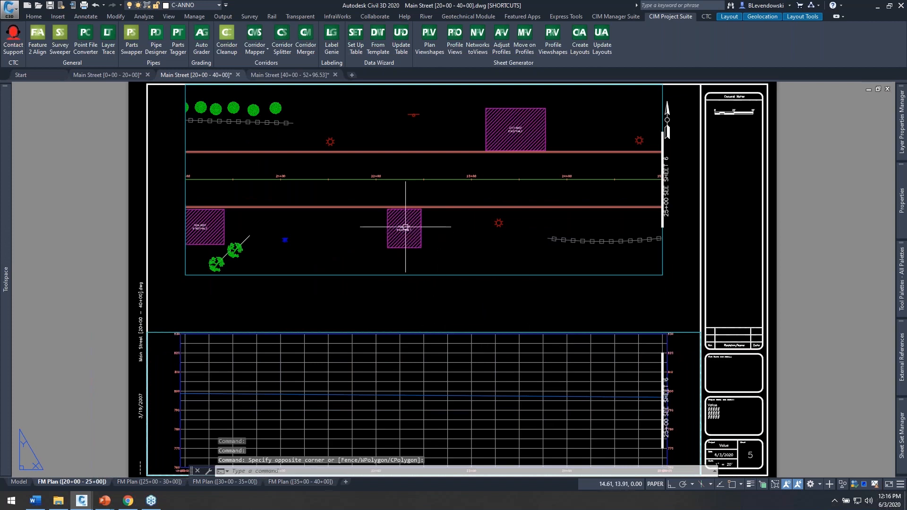
scroll(404, 226, "up", 2)
scroll(403, 226, "down", 2)
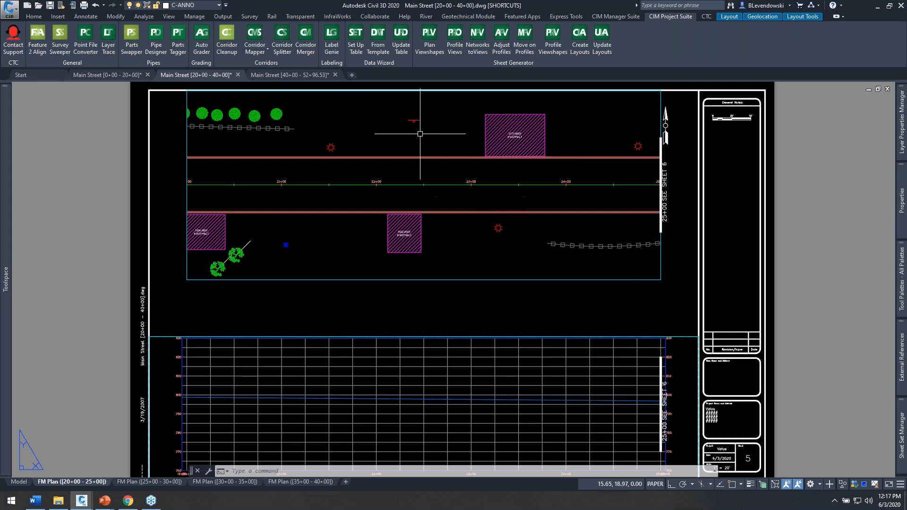
left_click(282, 78)
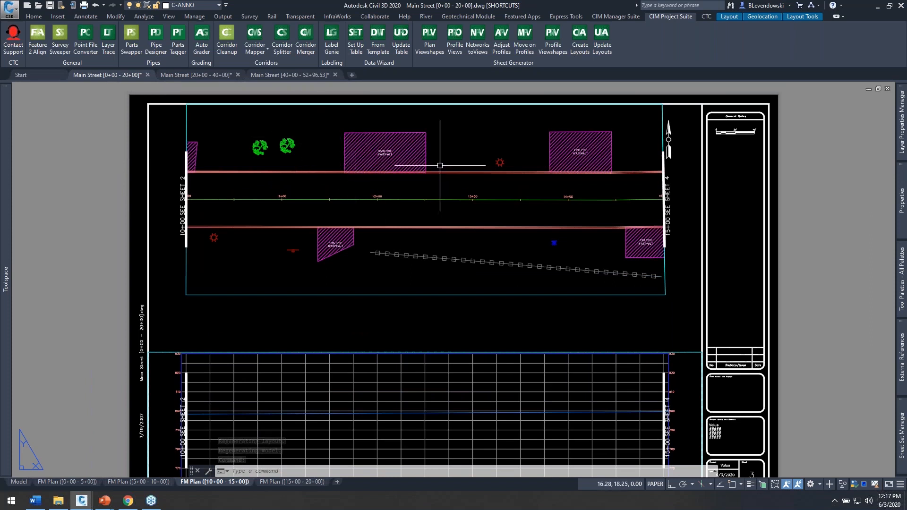
Step: Reopen Label Genie from Main Street [0+00 - 20+00] and include the other two open Main Street drawings
left_click(333, 49)
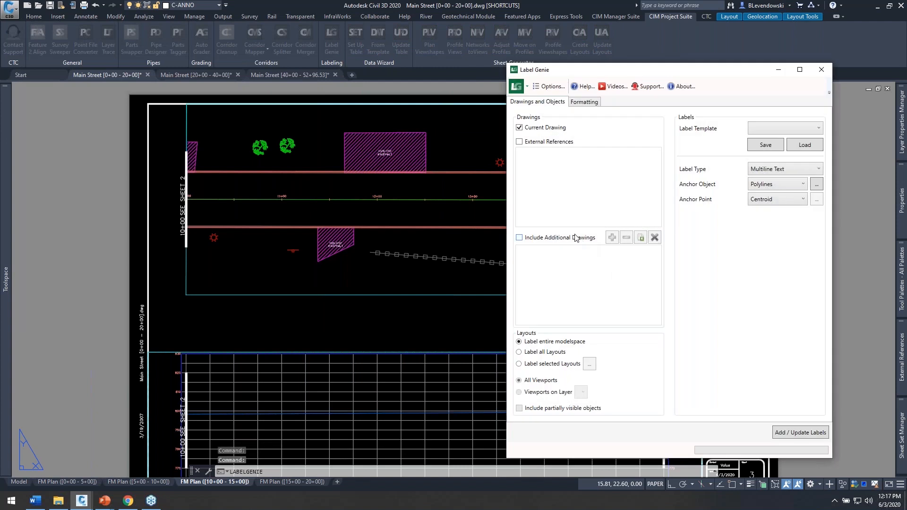
left_click(576, 236)
left_click(641, 238)
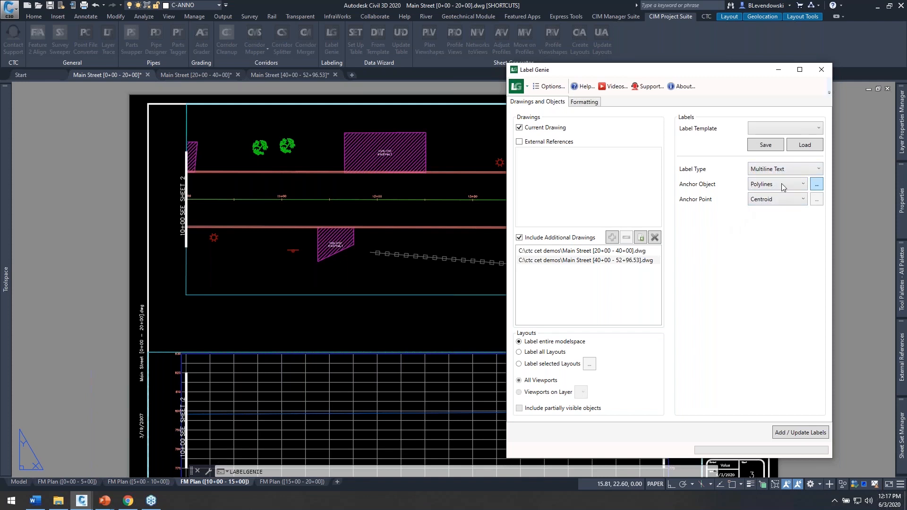
Step: Review and accept the anchor polyline filter that includes layers matching DRIVEWAYS*
left_click(817, 184)
left_click_drag(221, 34, 407, 76)
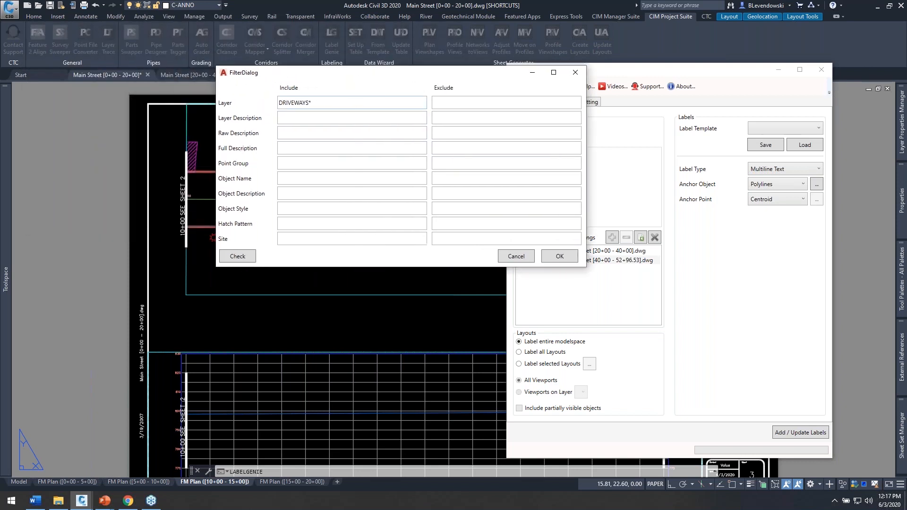
left_click(560, 257)
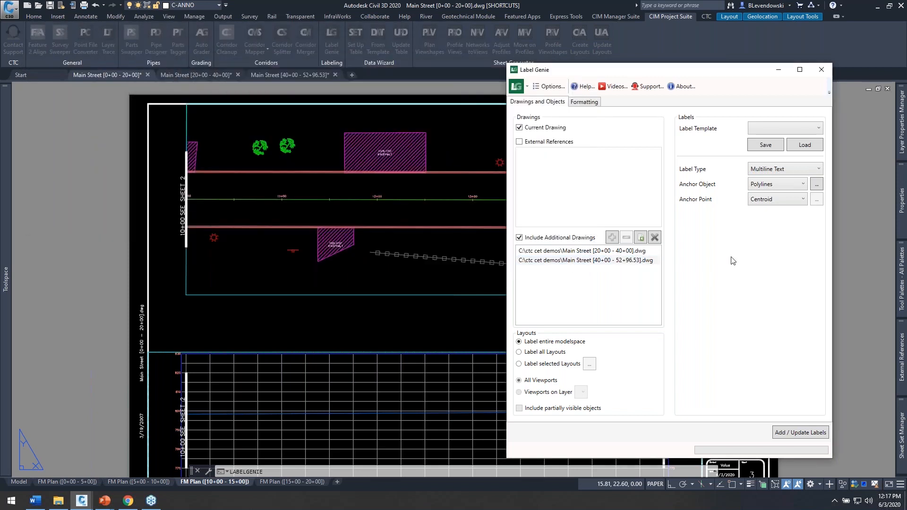
Step: Set the label's display height to .2 and display width to 2, and turn off the background mask
left_click(586, 102)
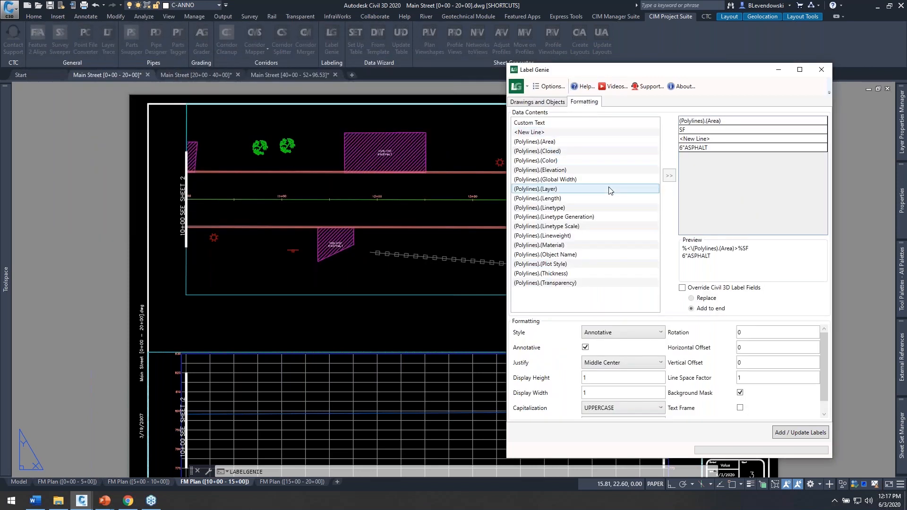
double_click(611, 380)
type(".2")
key("Tab")
double_click(609, 395)
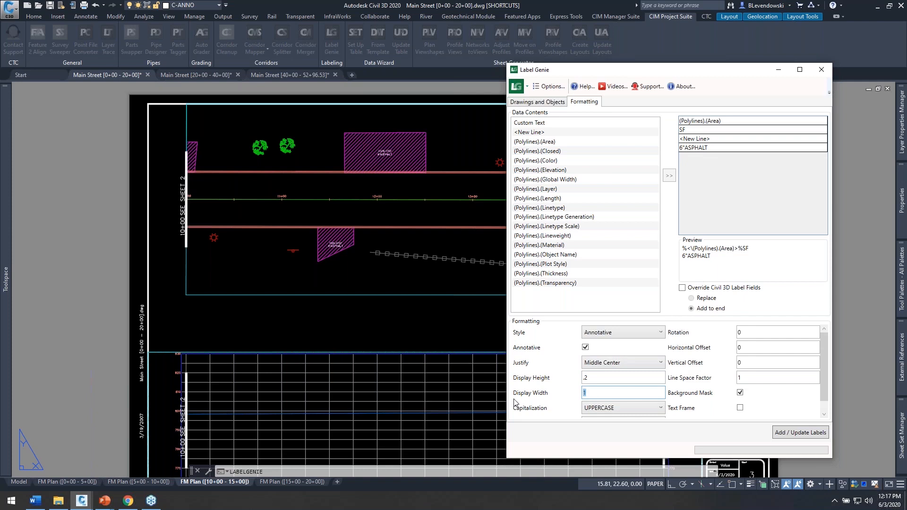
type("2")
key("Tab")
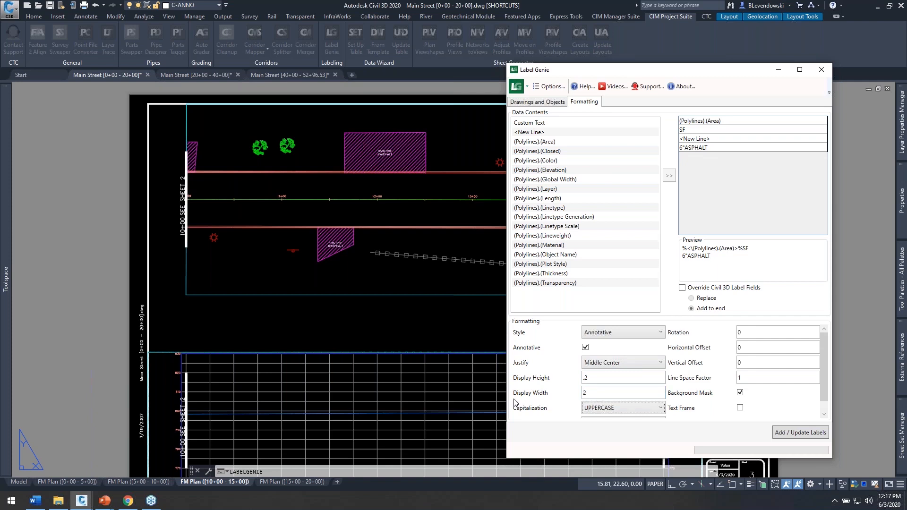
left_click(740, 393)
Step: Save the label settings as a new template named MTEXT ON DRIVEWAYS and open the list of available templates
left_click(534, 103)
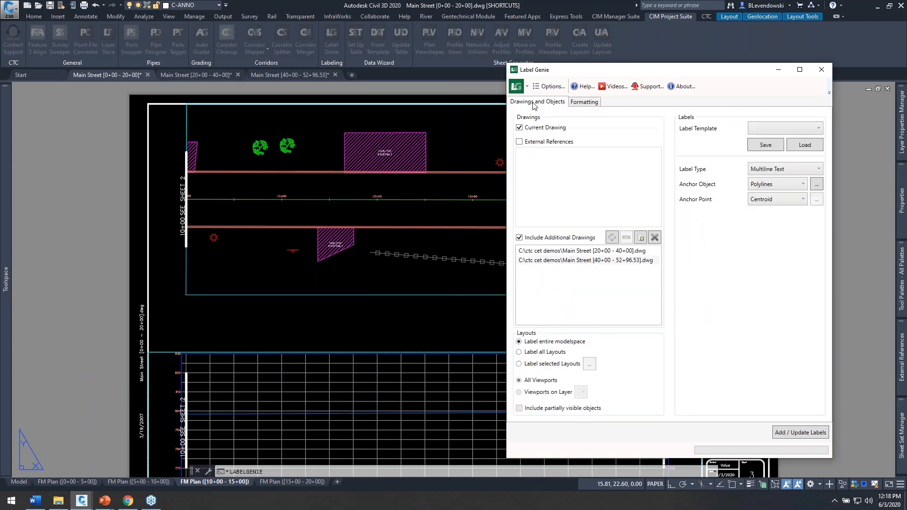
left_click(771, 133)
left_click(772, 138)
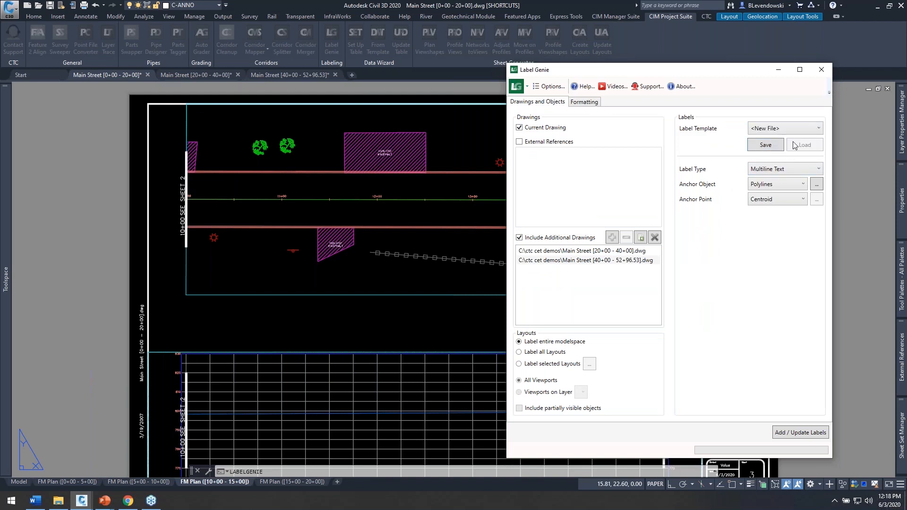
left_click(774, 147)
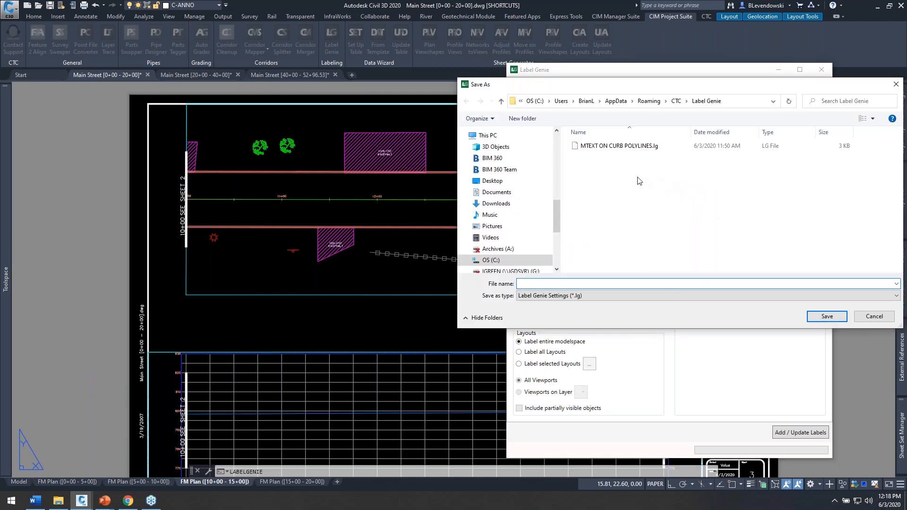
type("MTEXT")
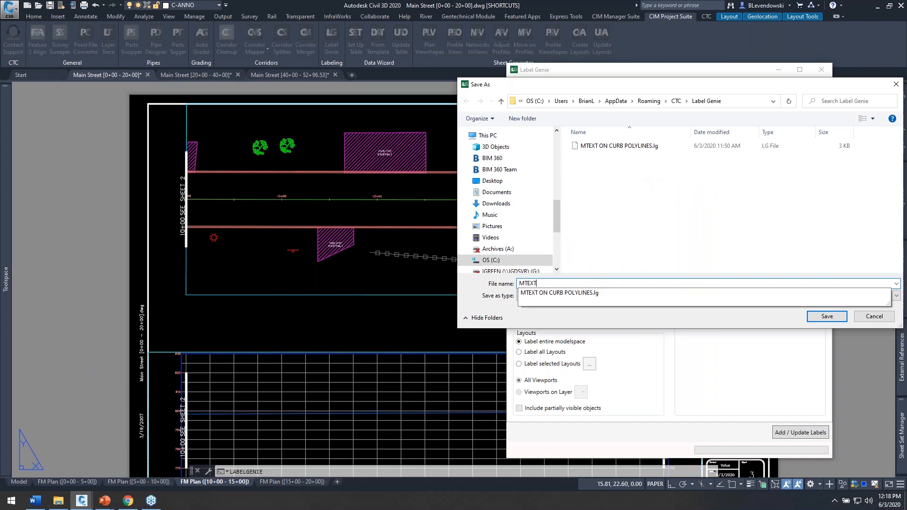
type(" ON DRIVW")
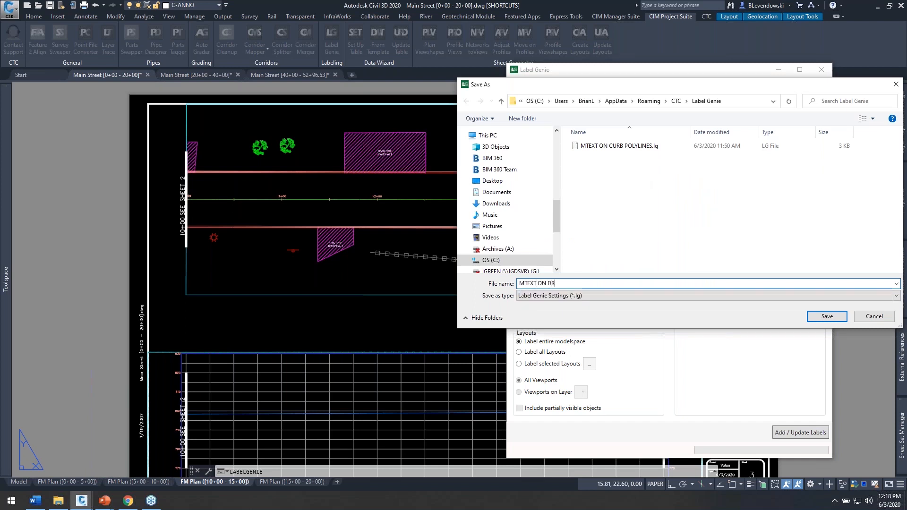
key("BackSpace")
key("BackSpace")
type("VEWAYS")
left_click(822, 320)
left_click(786, 132)
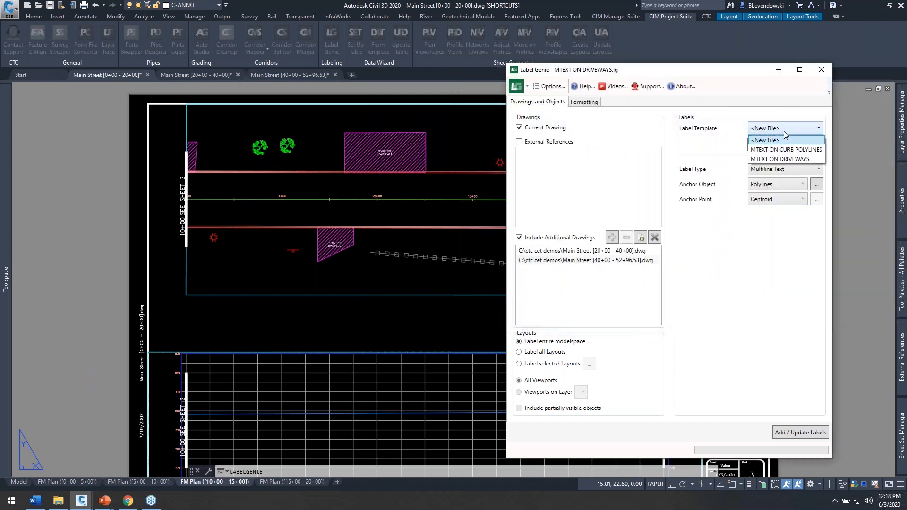
Step: Check the labeling templates path in the Label Genie options and the list of saved label templates
left_click(730, 75)
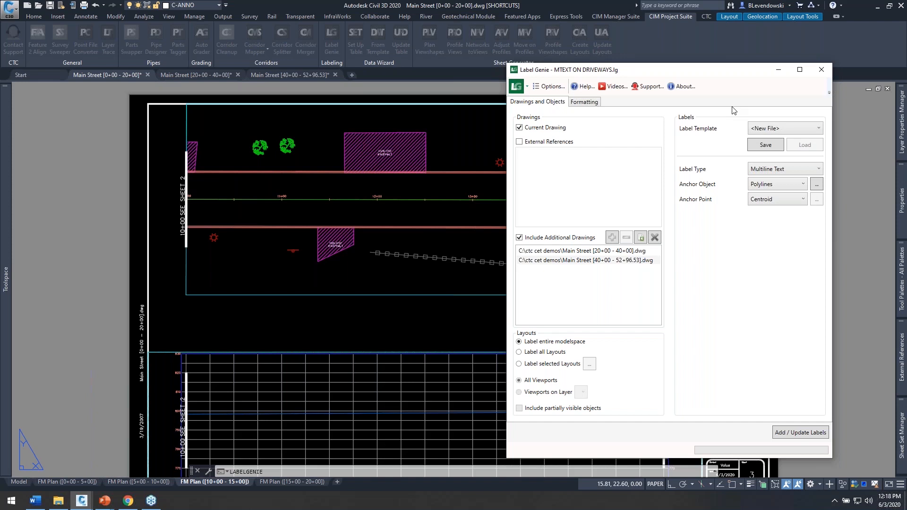
left_click(553, 89)
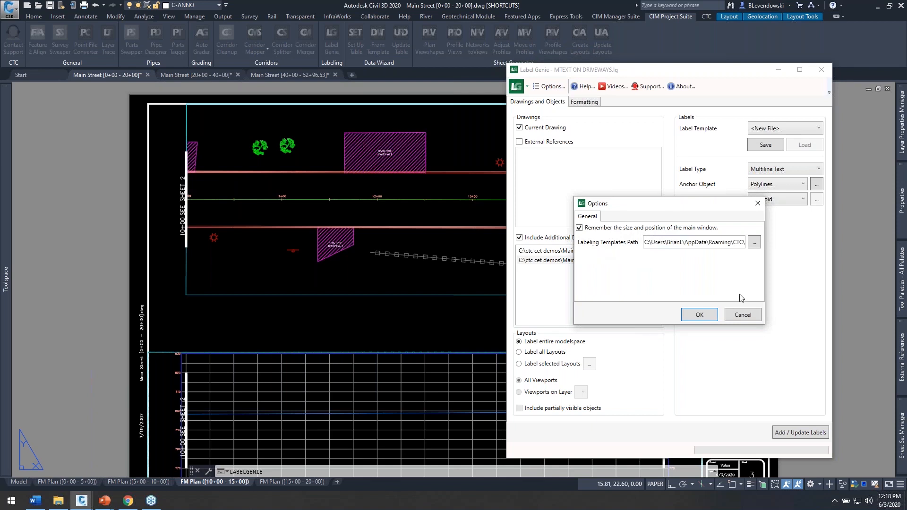
left_click(743, 315)
left_click(779, 131)
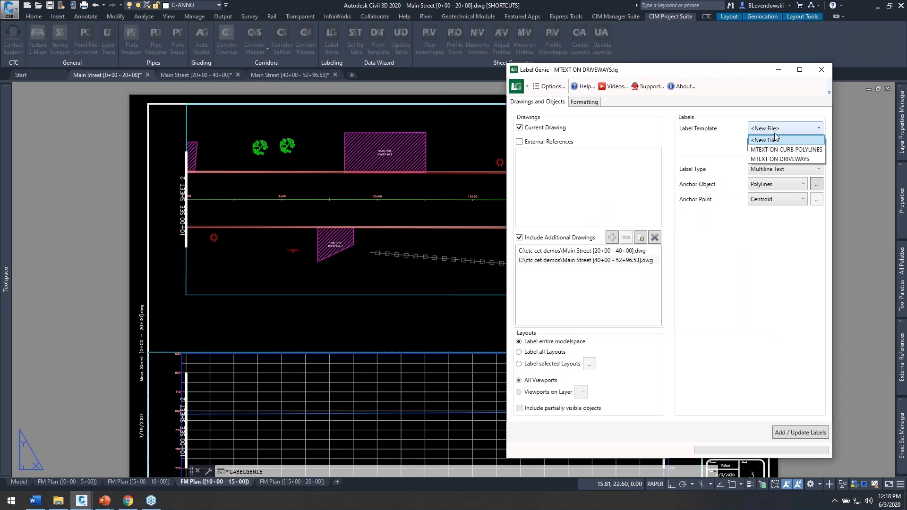
left_click(736, 74)
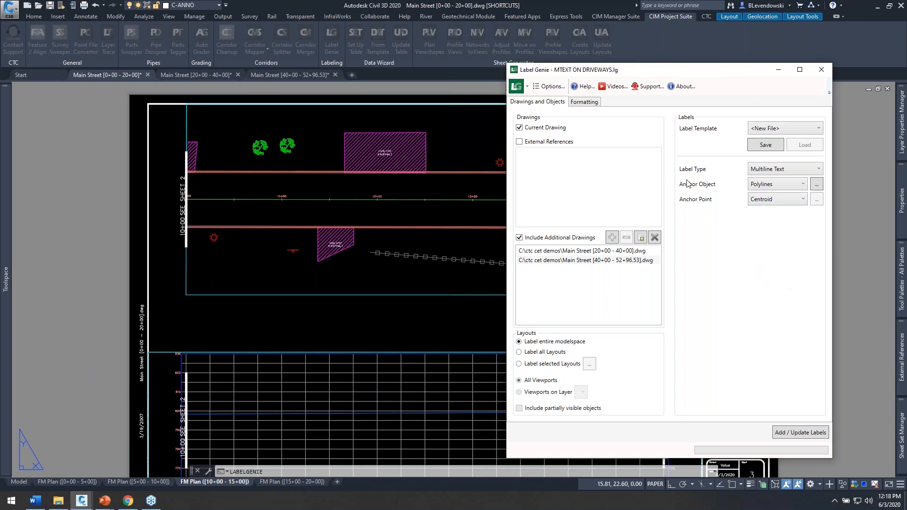
Step: Change the SF custom text in the label contents to "S.F.,"
left_click(593, 102)
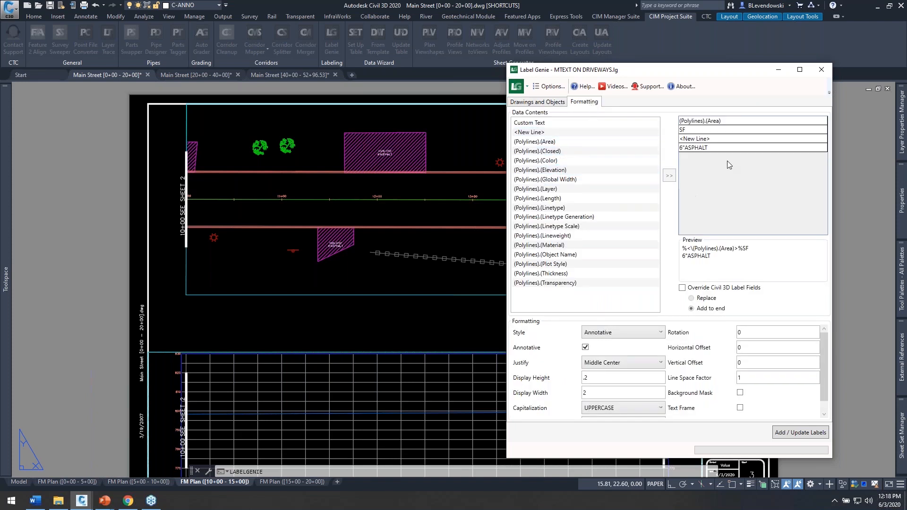
double_click(690, 132)
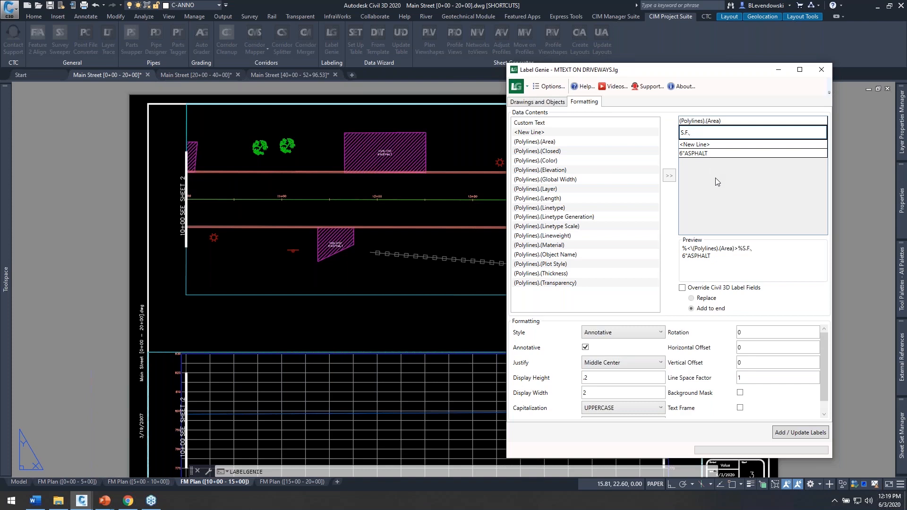
key("Return")
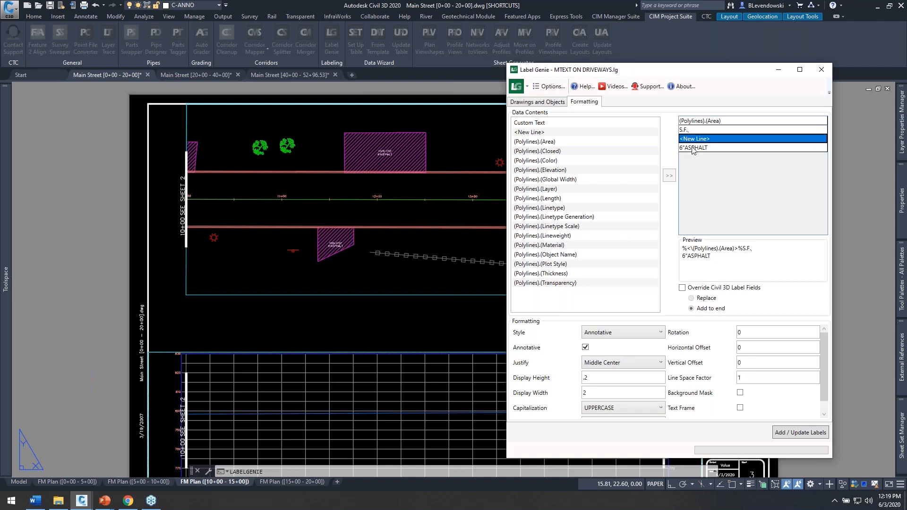
left_click(538, 102)
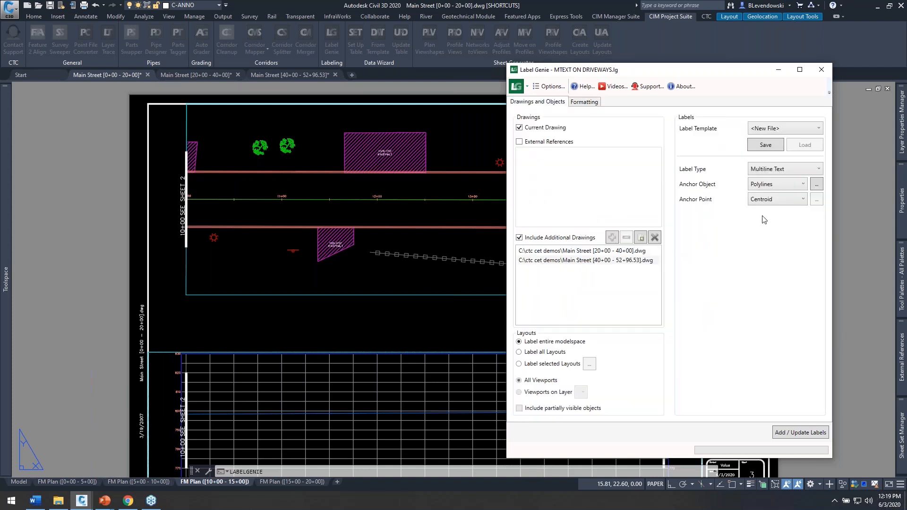
Step: Check the label's display height and update the driveway labels in the current and additional drawings
mouse_move(704, 71)
left_mouse_down()
mouse_move(688, 46)
mouse_move(721, 49)
left_mouse_up()
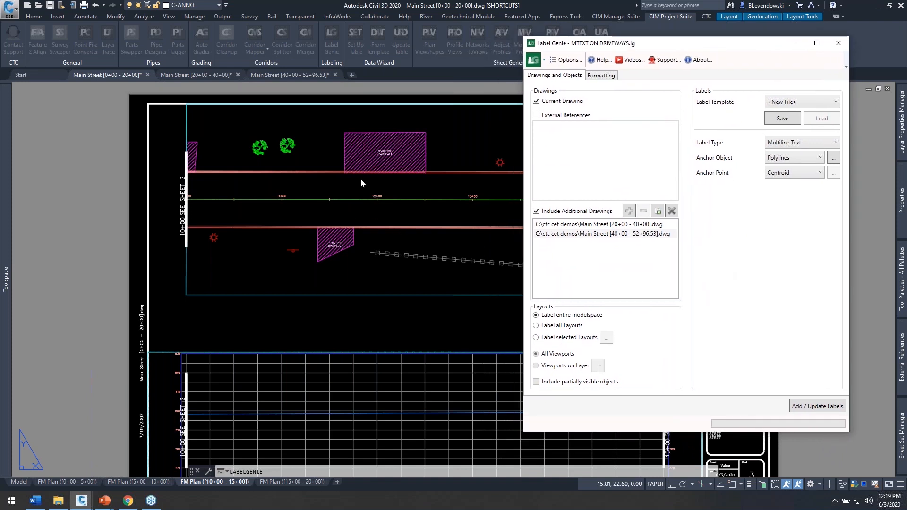
left_click(605, 76)
left_click(602, 351)
double_click(603, 352)
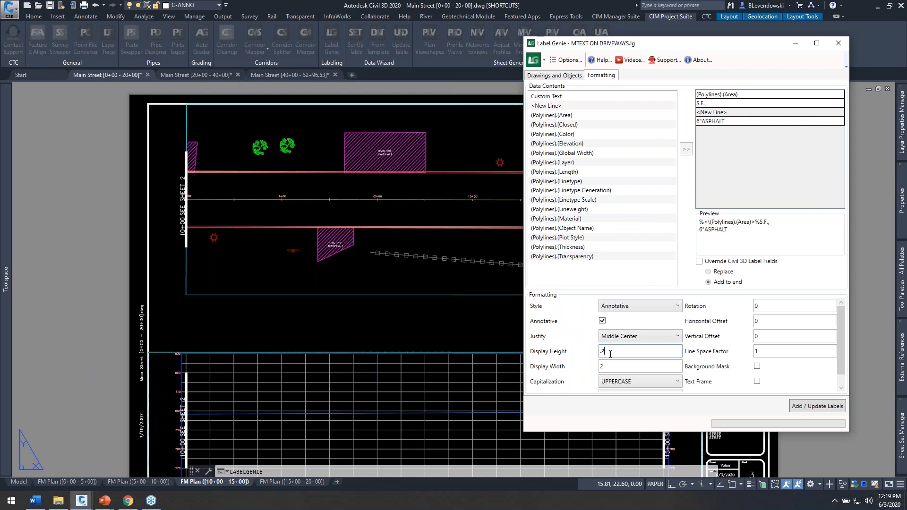
left_click(819, 412)
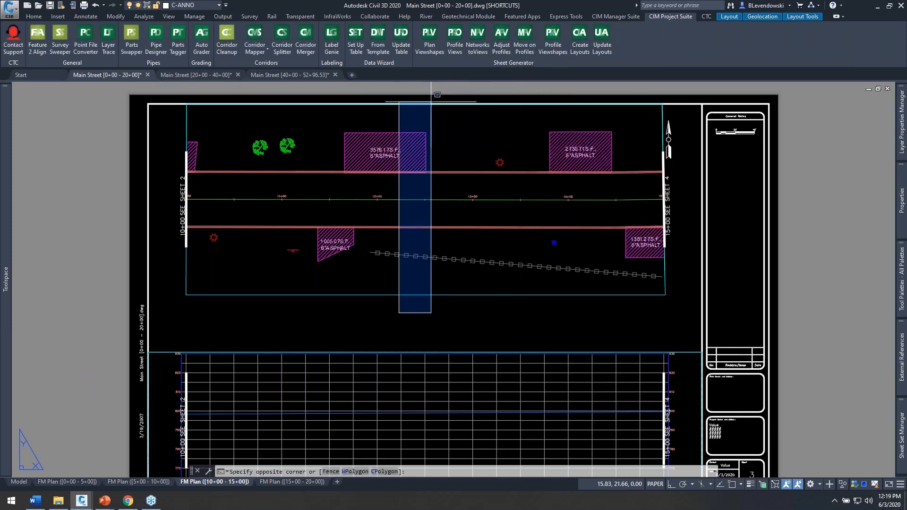
Step: Examine the updated area and asphalt labels on the driveways of the 10+00 - 15+00 sheet
key("Escape")
scroll(387, 152, "up", 4)
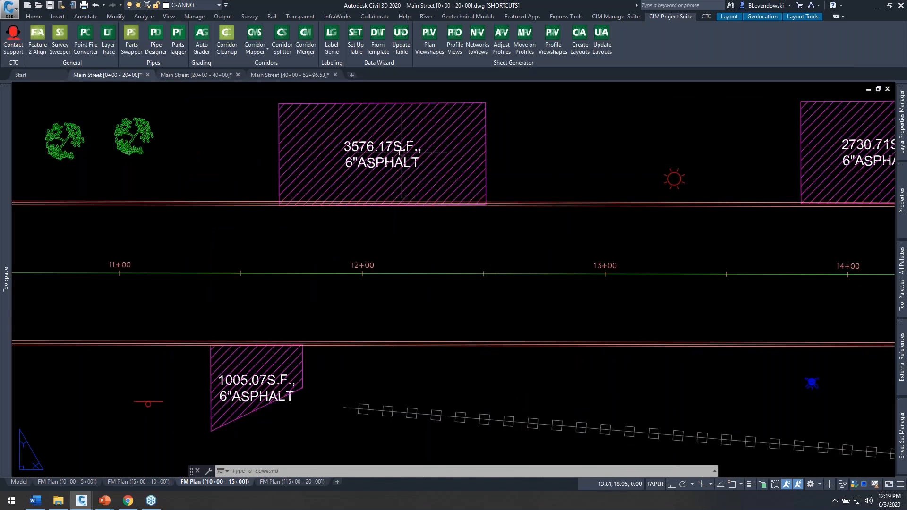
scroll(400, 141, "up", 4)
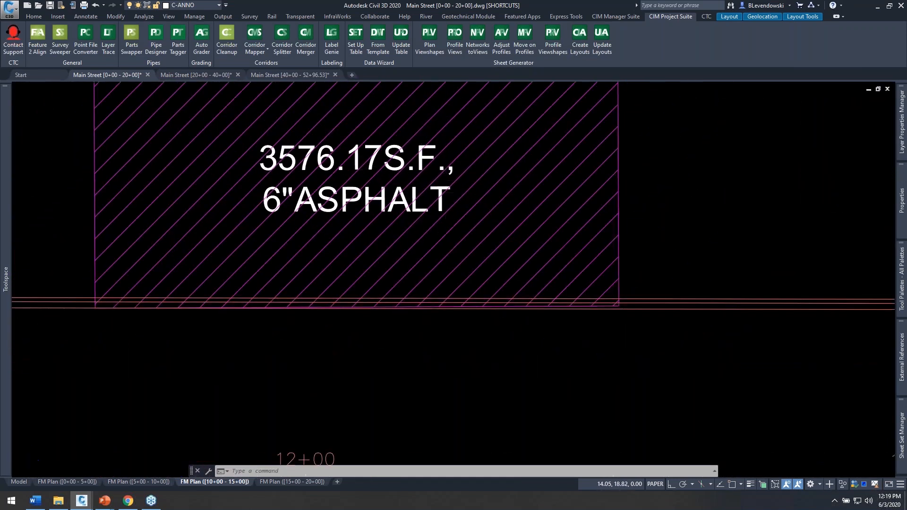
scroll(446, 177, "down", 4)
middle_click_drag(731, 198, 405, 185)
scroll(575, 186, "down", 2)
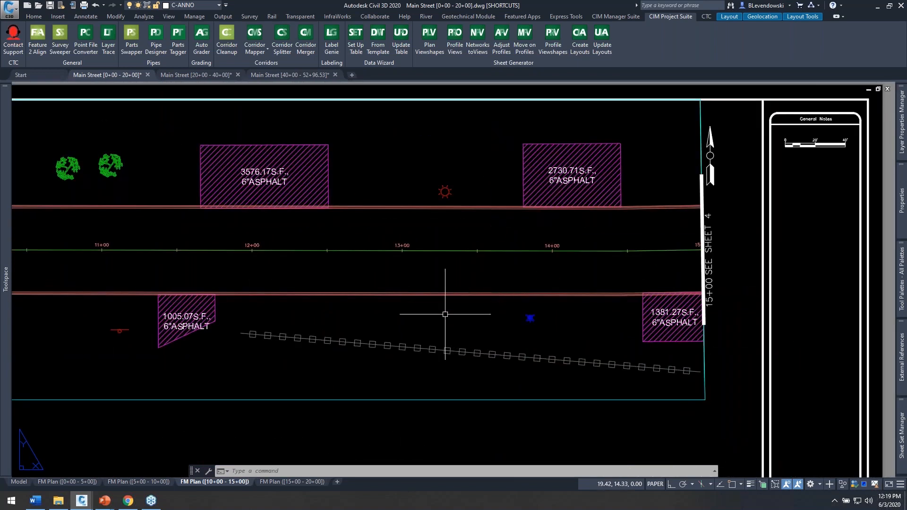
middle_click_drag(328, 403, 512, 340)
middle_click_drag(462, 363, 444, 371)
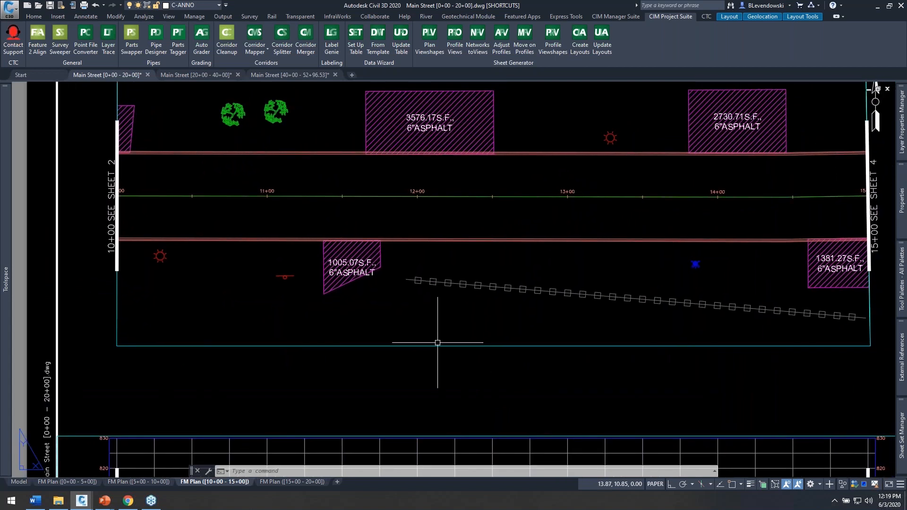
Step: Move the label of the angled driveway between 11+00 and 12+00 up inside its hatch, working through the viewport, and return to paper space
scroll(363, 270, "up", 4)
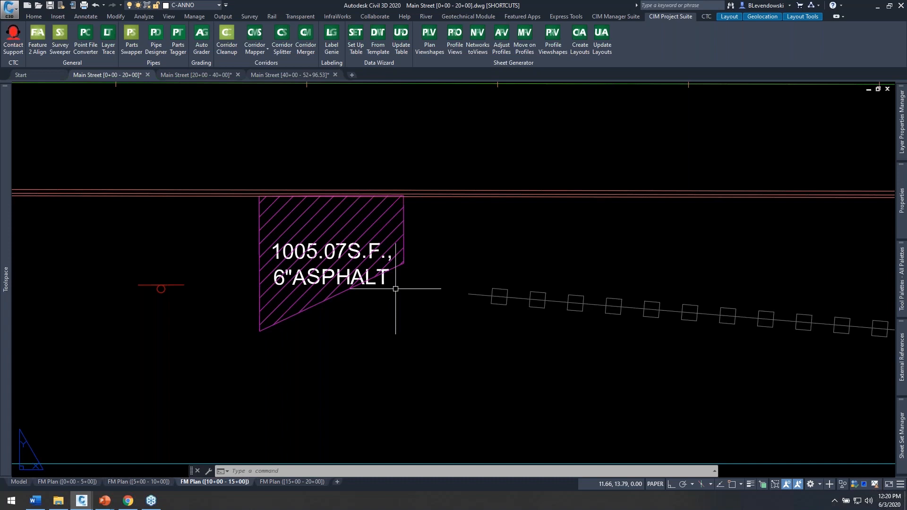
double_click(379, 293)
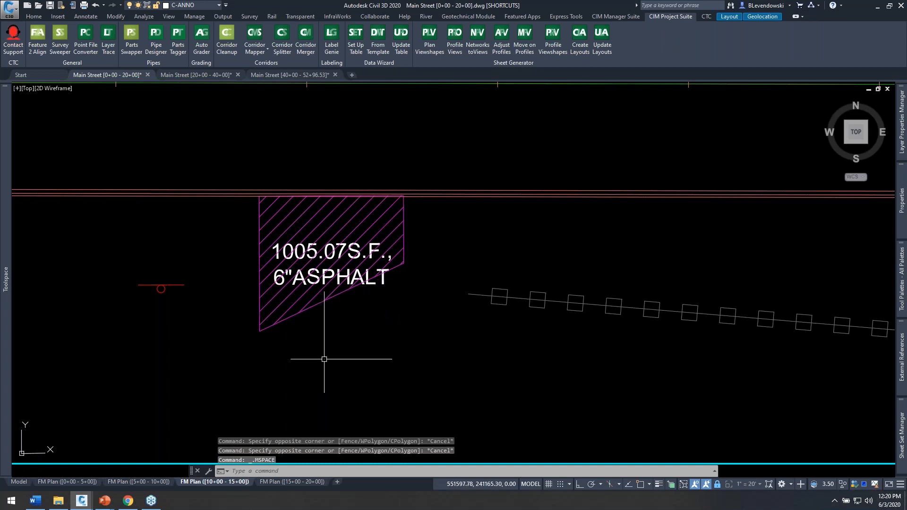
type("m")
key("Return")
left_click(383, 279)
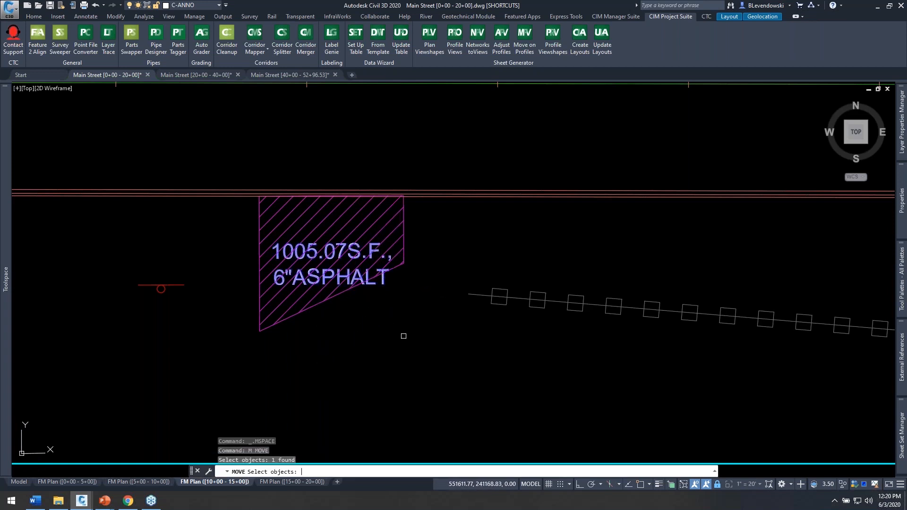
key("Return")
left_click(422, 384)
left_click(418, 353)
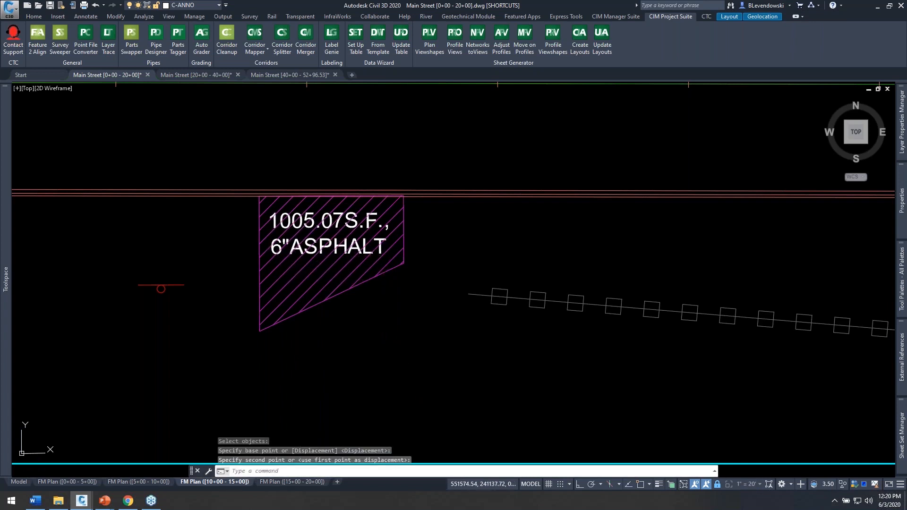
left_click(531, 485)
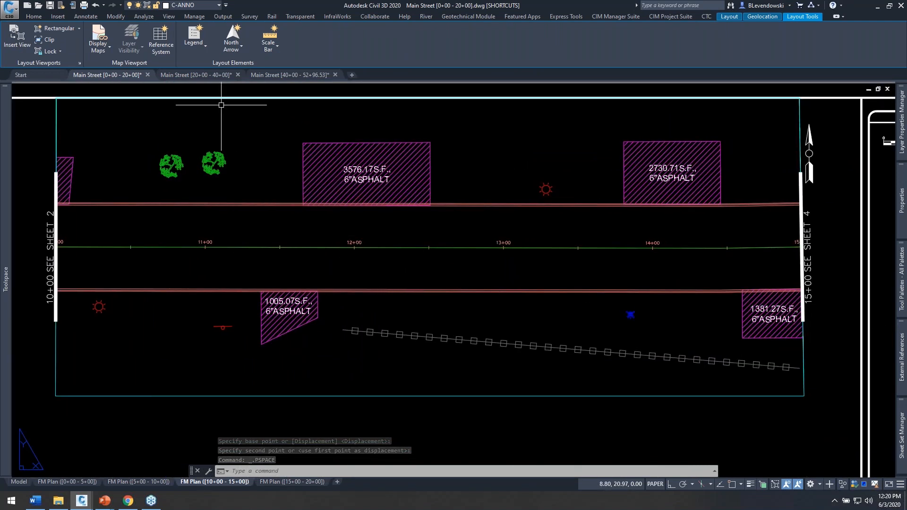
Step: Inspect the driveway labels in the other two Main Street drawings, regenerating the [40+00 - 52+96.53] drawing
left_click(196, 75)
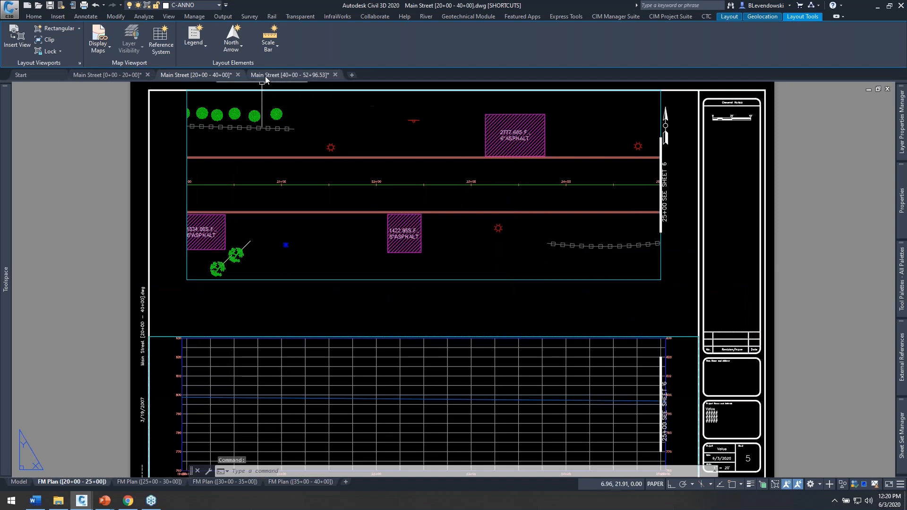
left_click(281, 75)
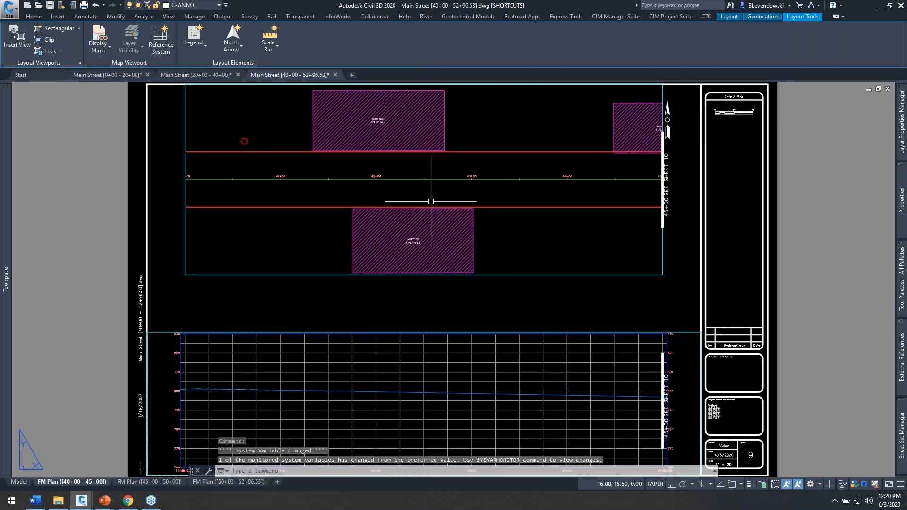
type("REA")
key("Return")
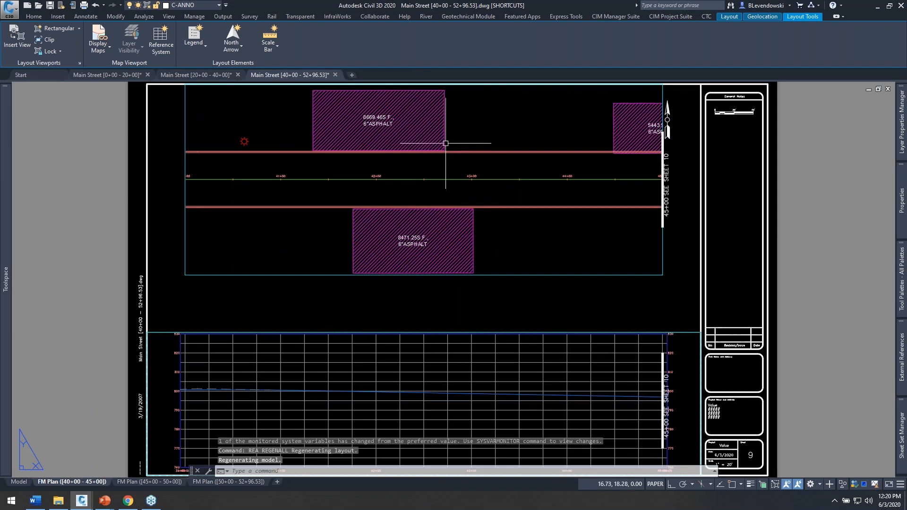
scroll(380, 105, "up", 2)
mouse_move(632, 141)
middle_mouse_down()
mouse_move(607, 166)
mouse_move(646, 185)
middle_mouse_up()
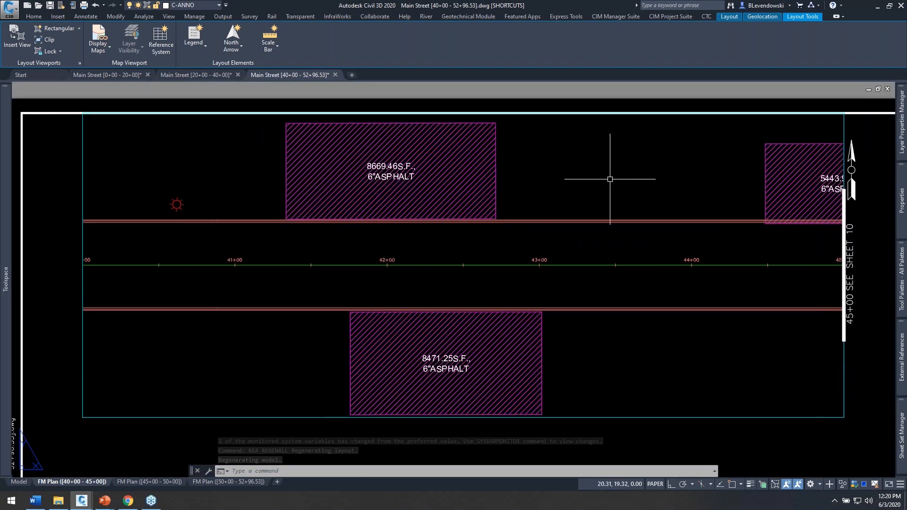
scroll(439, 356, "up", 3)
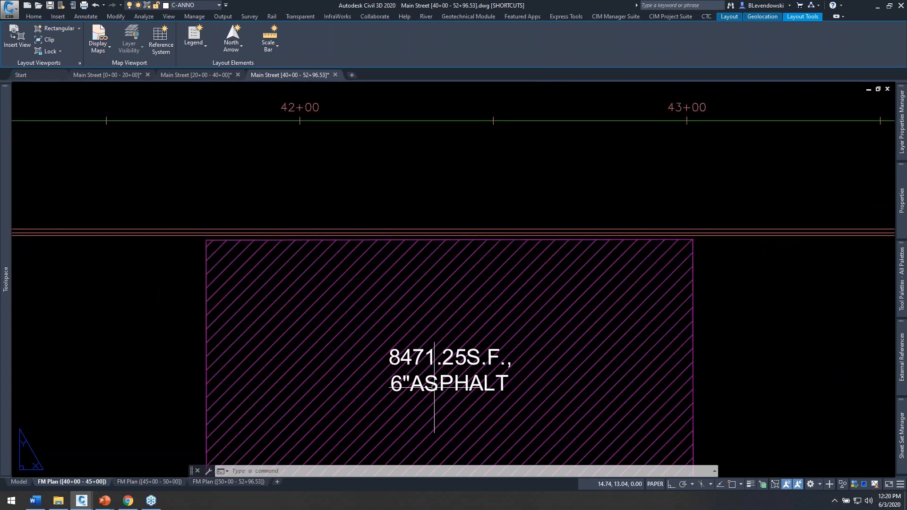
scroll(460, 276, "down", 6)
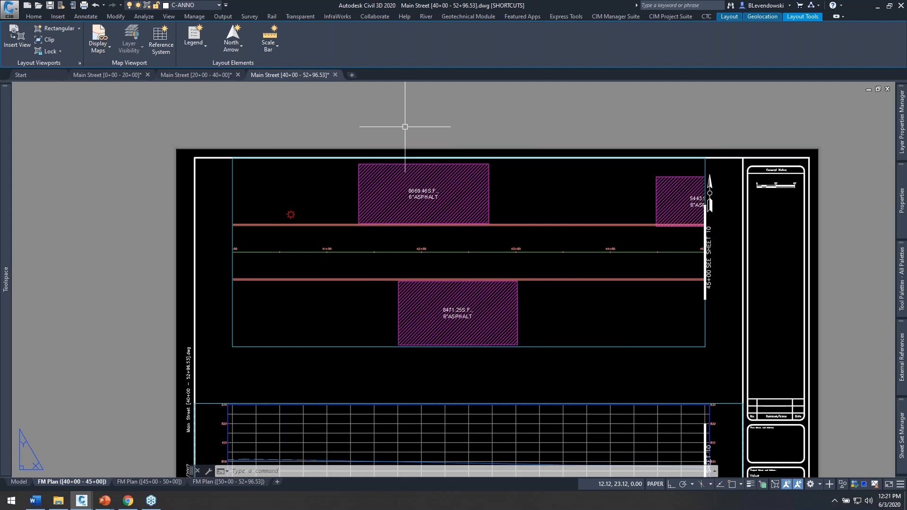
Step: Return to Main Street [0+00 - 20+00], reopen Label Genie and include the other two open Main Street drawings
left_click(109, 75)
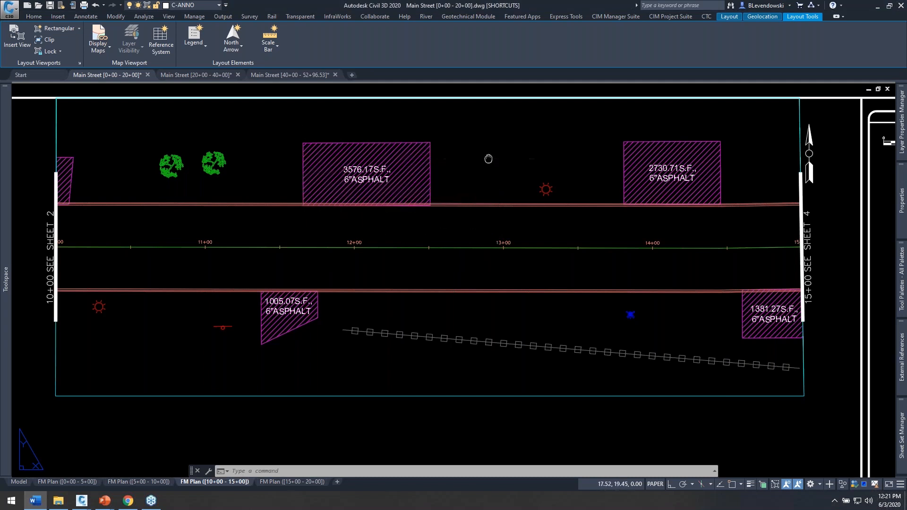
middle_click_drag(487, 156, 464, 161)
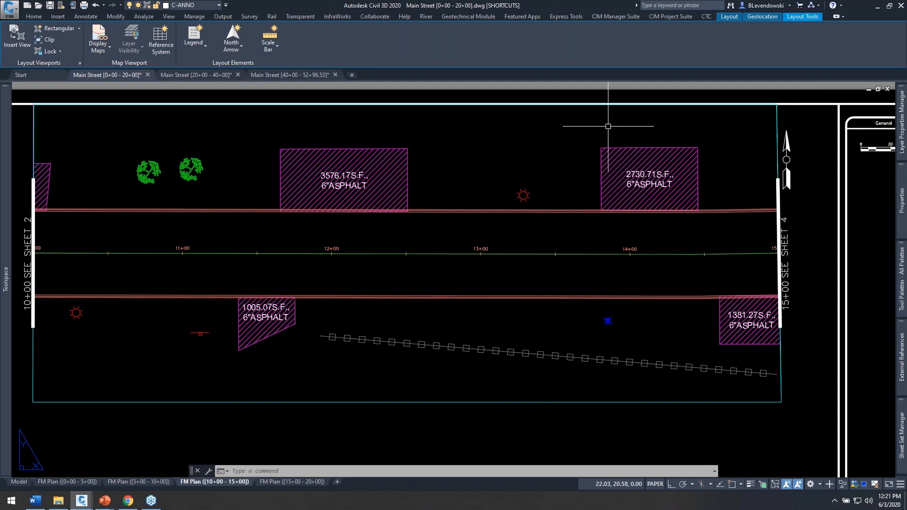
middle_click_drag(806, 160, 792, 172)
left_click(669, 17)
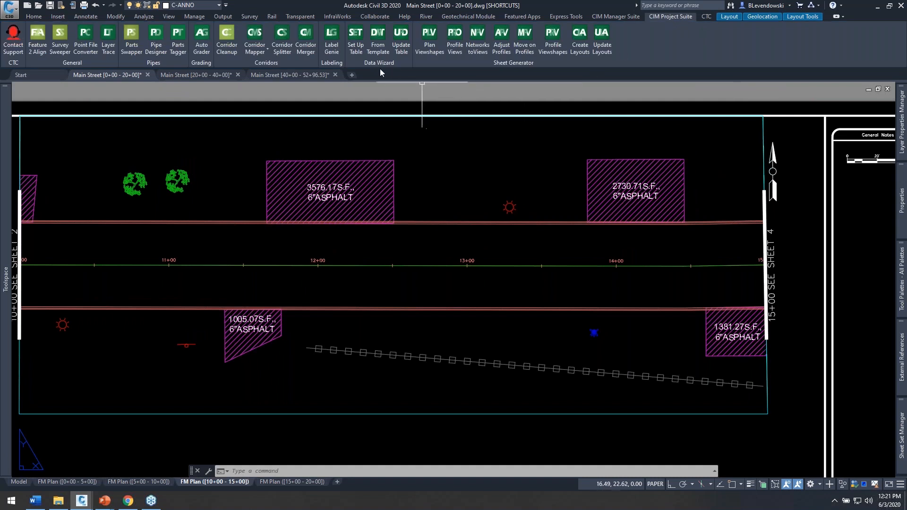
left_click(331, 39)
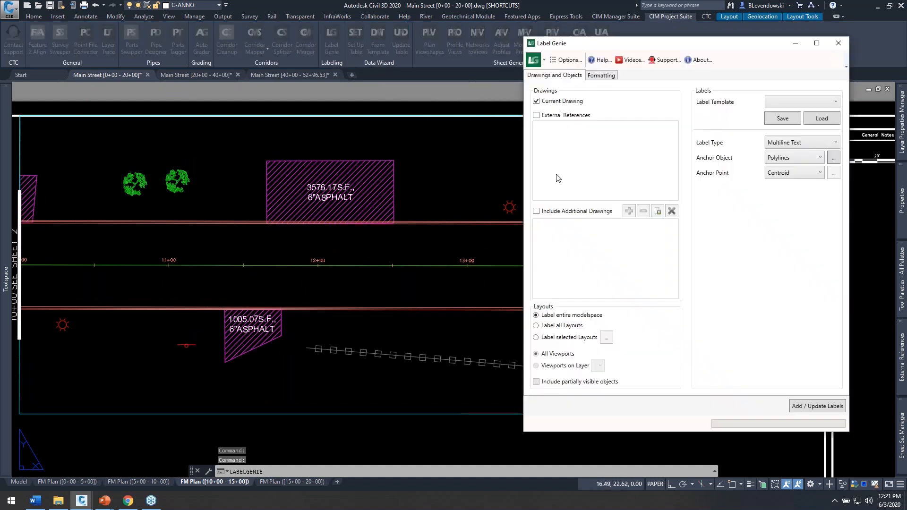
left_click(573, 213)
left_click(658, 210)
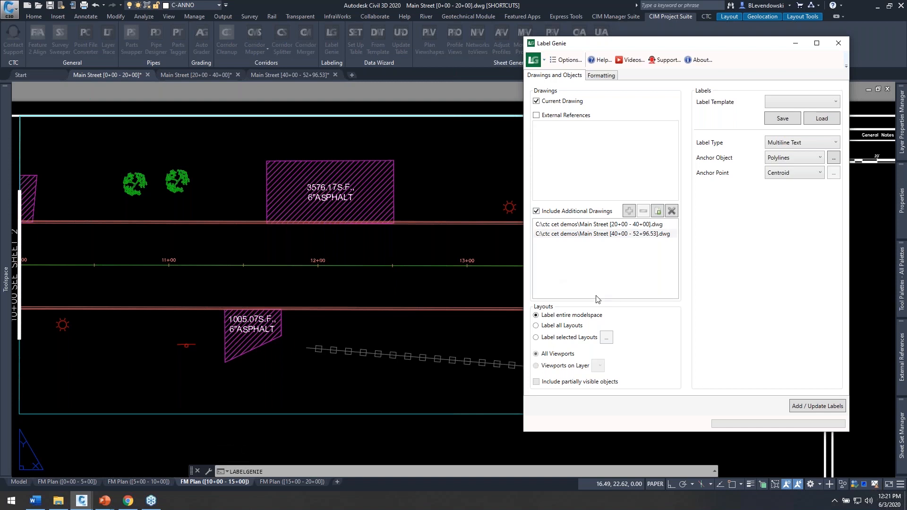
left_click_drag(733, 47, 650, 45)
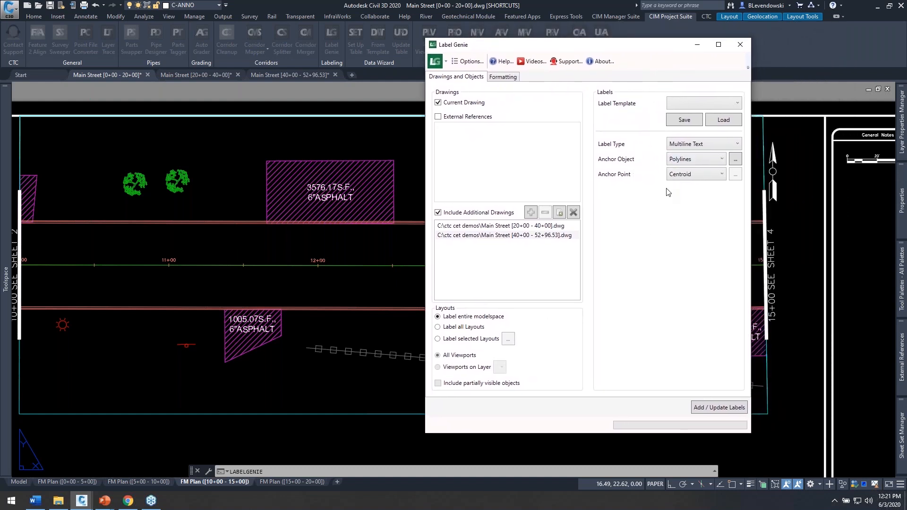
Step: Filter the anchor polylines to include only layers matching *CURB*
left_click(735, 159)
type("*CRUB")
key("BackSpace")
key("BackSpace")
type("URB*")
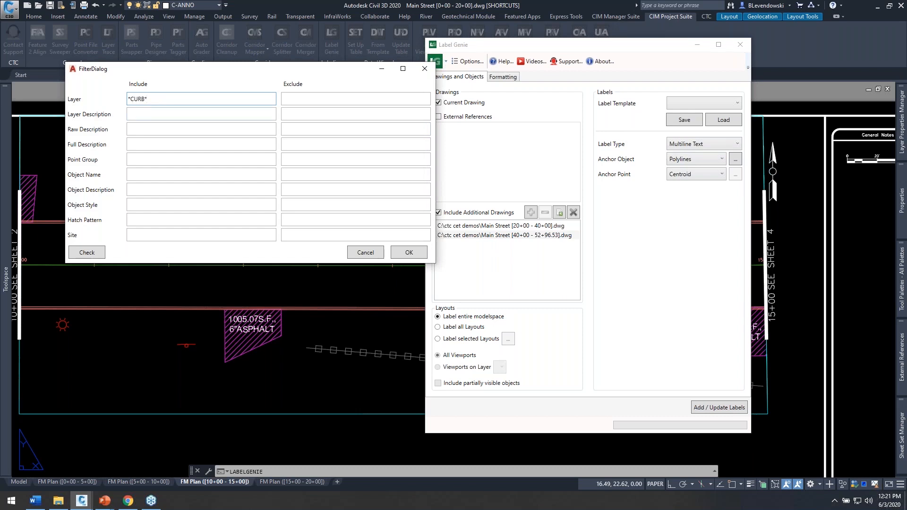
left_click(407, 254)
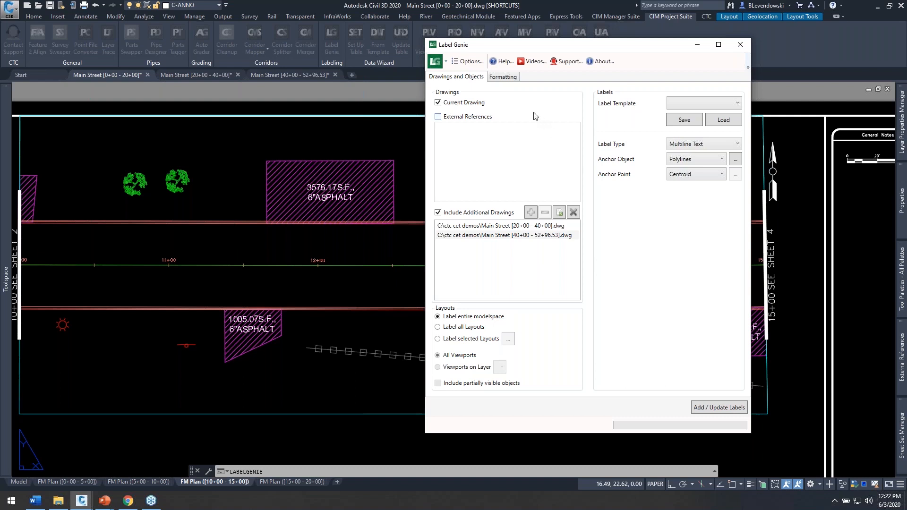
Step: Replace the driveway label contents with the single custom text B618 C&G, removing the area field, new line and 6"ASPHALT entries
left_click(504, 78)
left_click(625, 124)
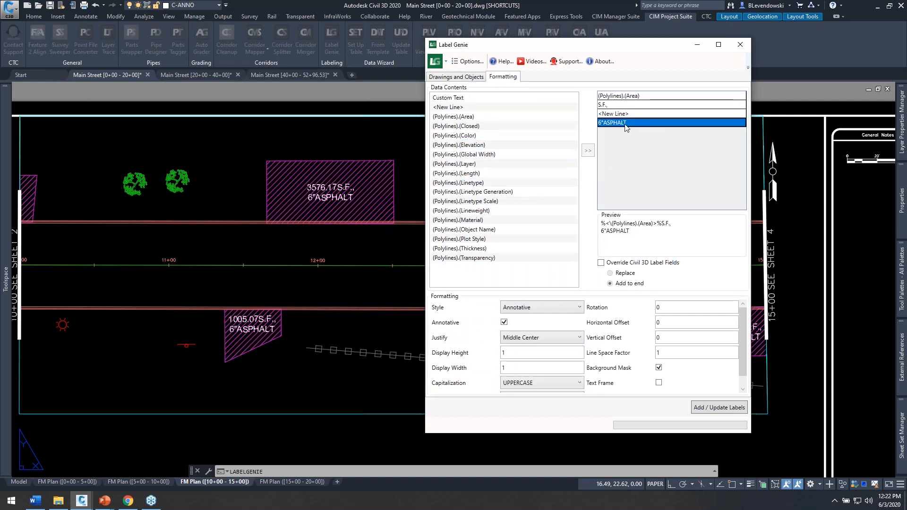
key("Delete")
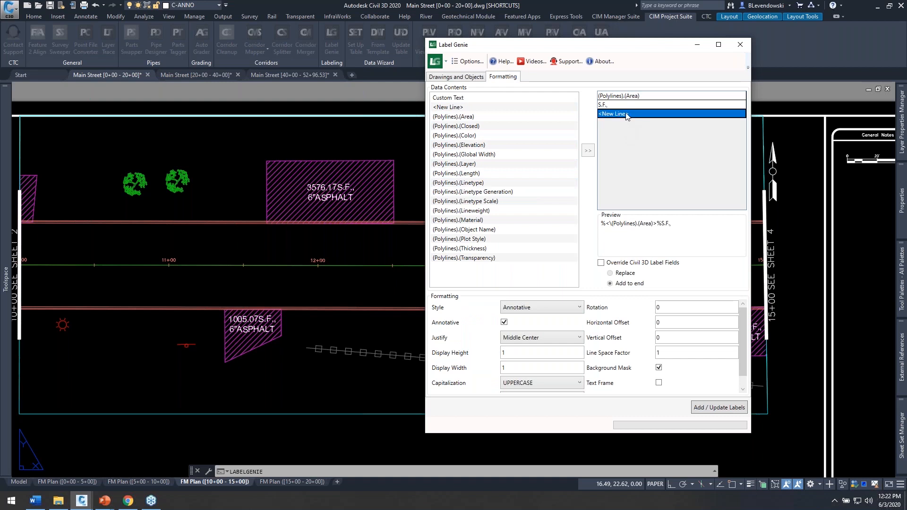
key("Delete")
key("Delete")
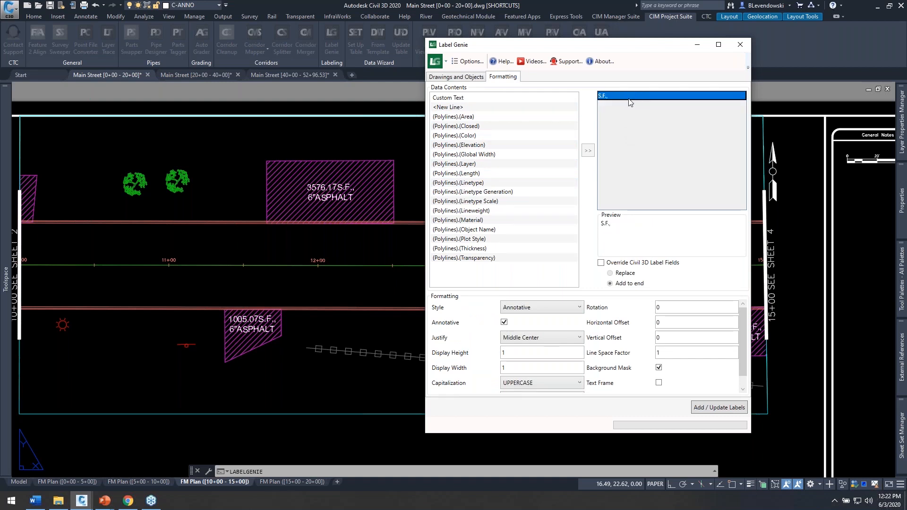
double_click(620, 96)
type("B618 C&G")
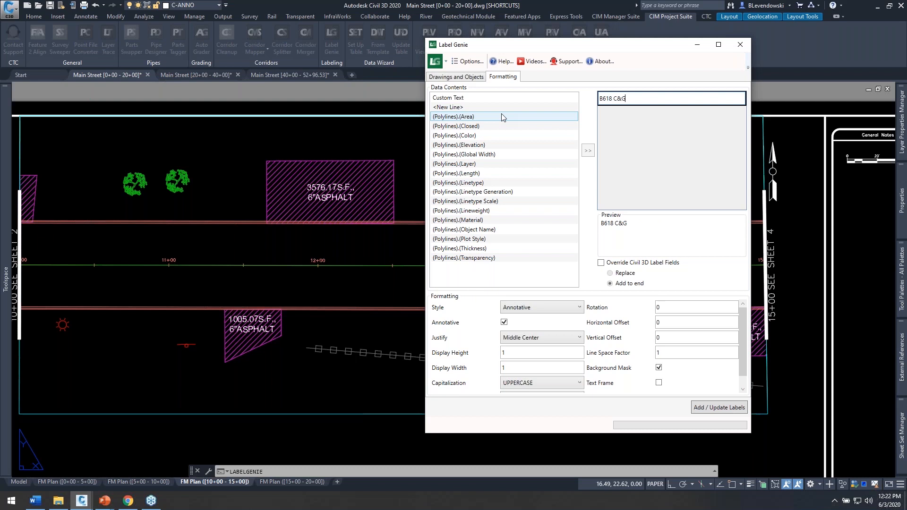
key("Tab")
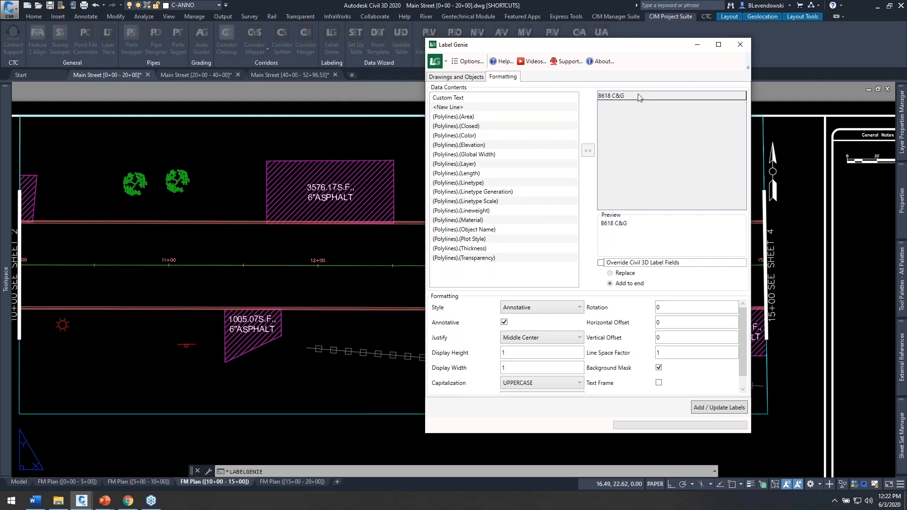
Step: Format the curb label with display height .15, display width 3 and vertical offset -5, and turn off its background mask
left_click_drag(641, 45, 591, 36)
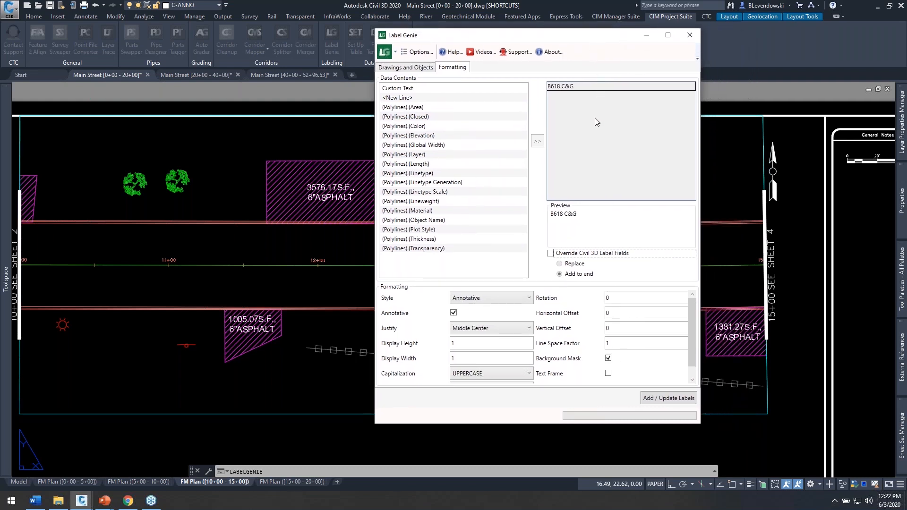
double_click(467, 344)
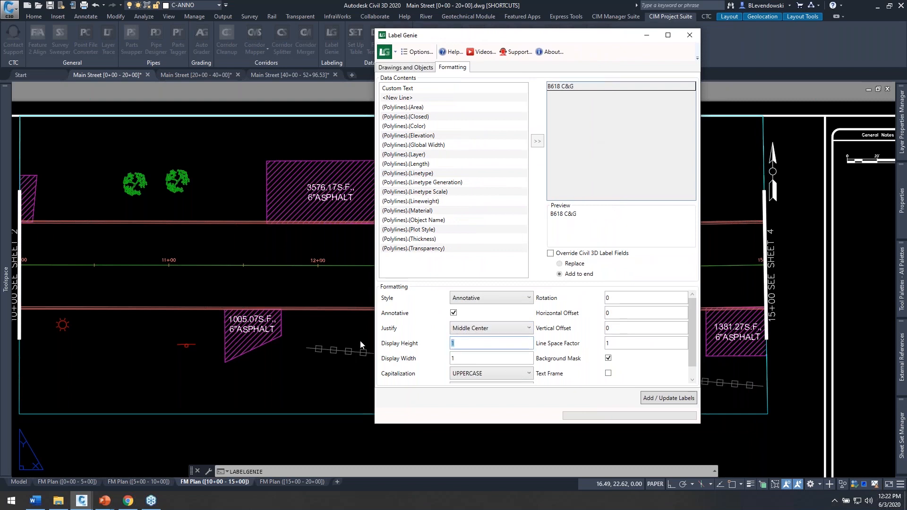
key("BackSpace")
type(".15")
key("Tab")
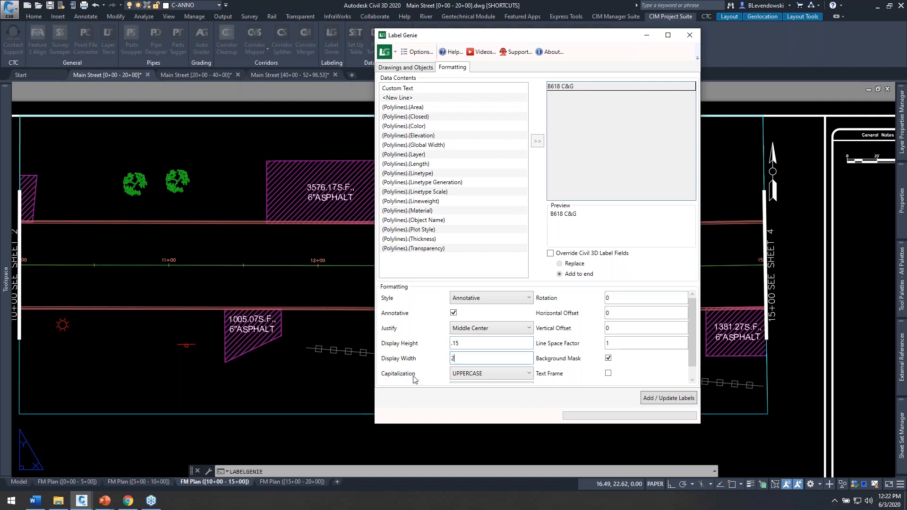
type("3")
key("Tab")
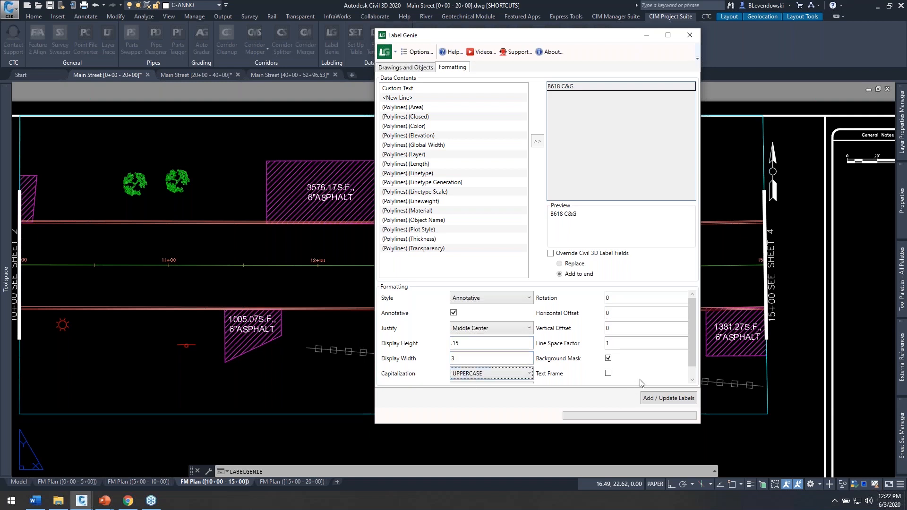
left_click(608, 359)
left_click_drag(592, 38, 754, 51)
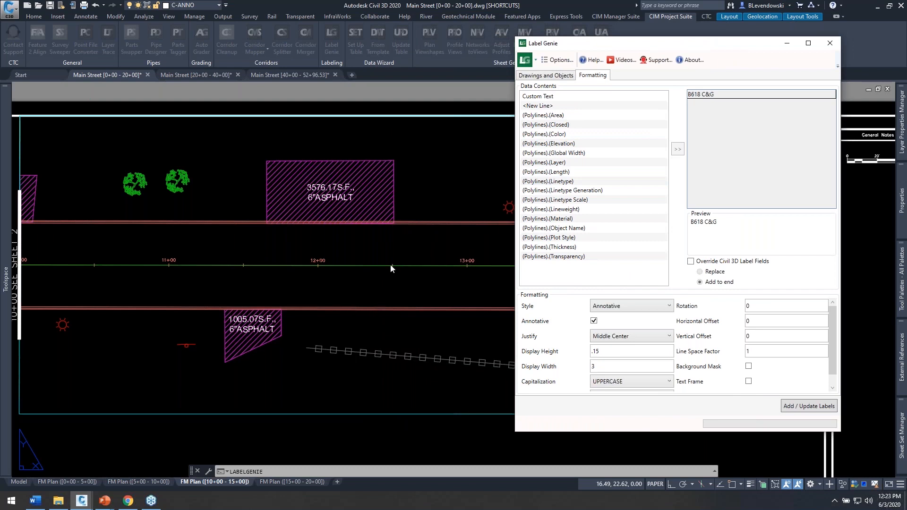
left_click_drag(754, 321, 627, 327)
left_click_drag(754, 337, 709, 337)
key("Tab")
Step: Anchor the curb labels at polyline vertices, with Point of Tangency, Curve Mid Points and Line Mid Points enabled
left_click(556, 79)
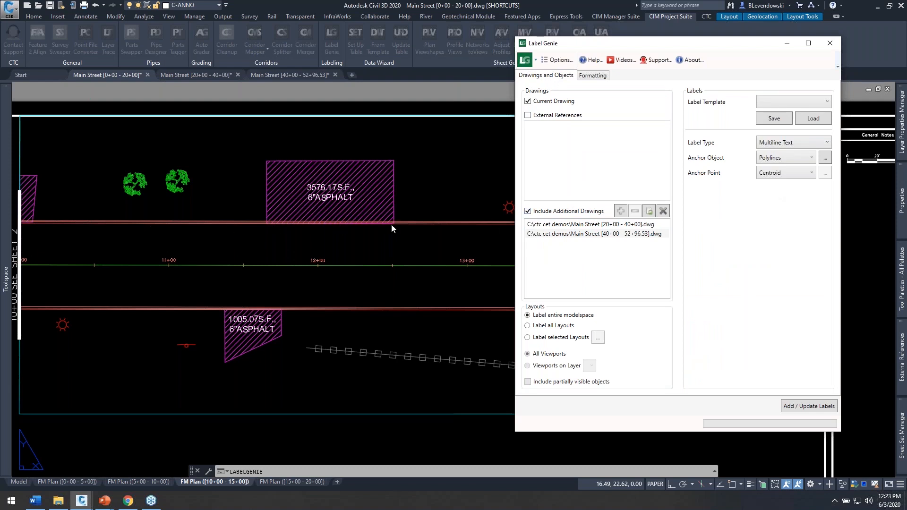
left_click(798, 176)
left_click(770, 203)
left_click(825, 173)
left_click_drag(697, 152, 682, 131)
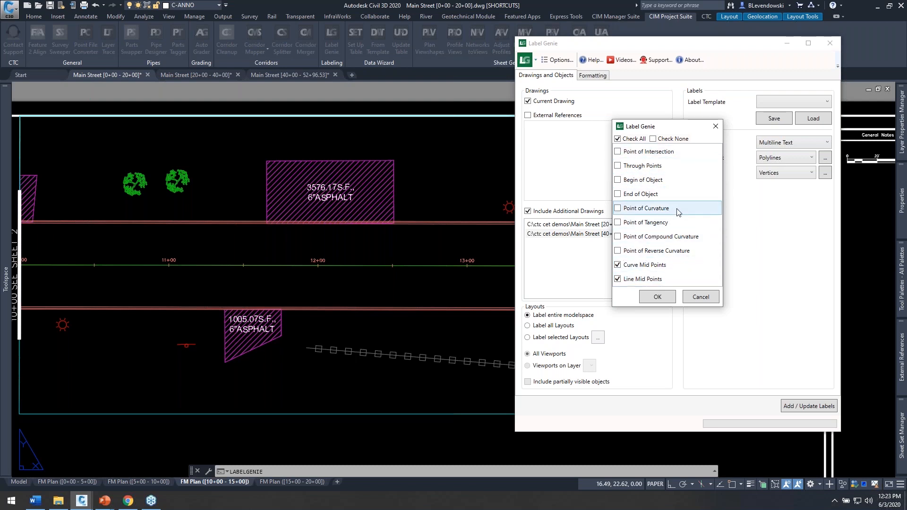
left_click(660, 221)
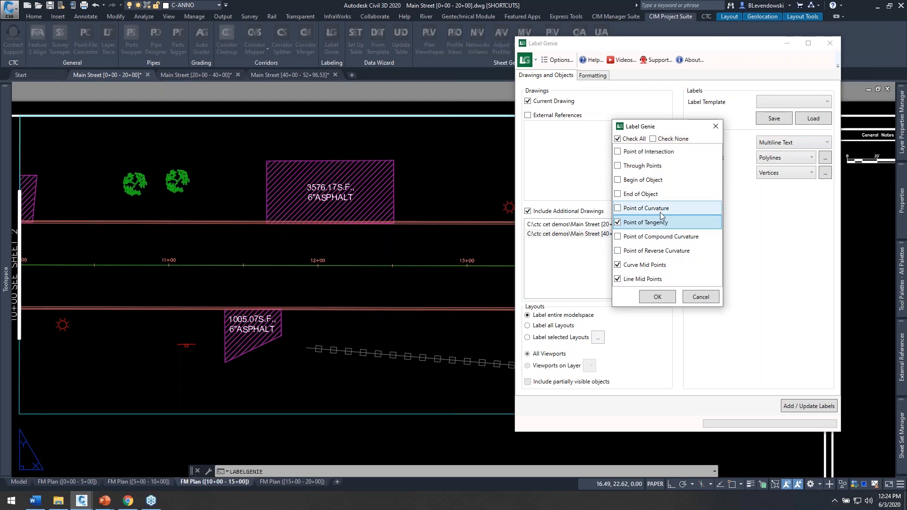
left_click(657, 298)
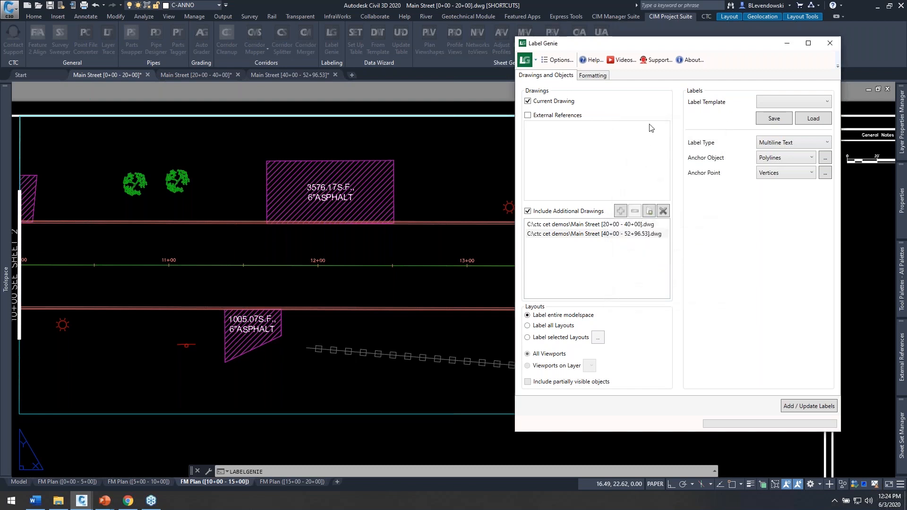
Step: Save the label settings as a template file named MTEXT ON CURB POLYLINES.lg, replacing the existing file
left_click(596, 76)
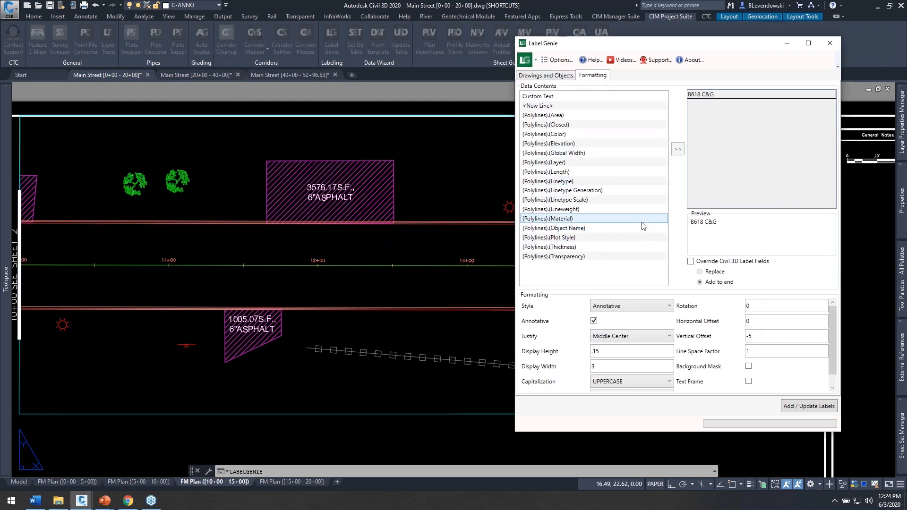
left_click(560, 76)
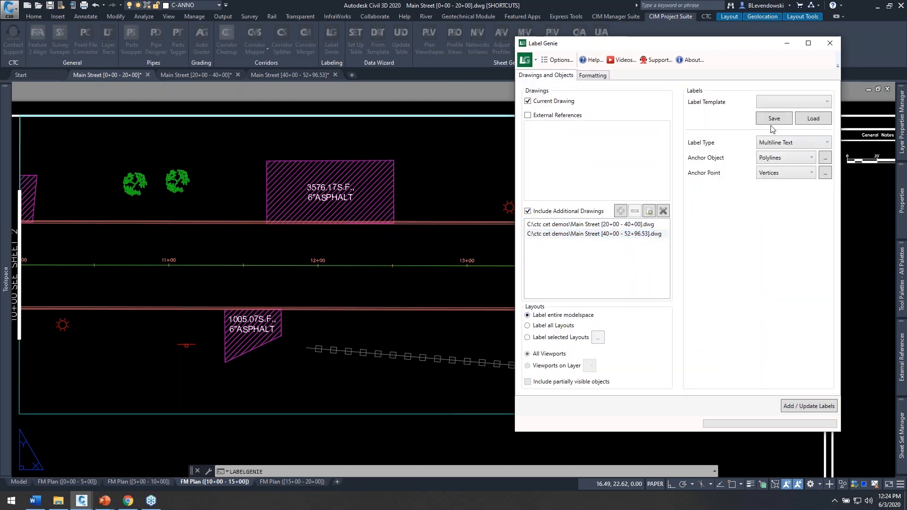
left_click(778, 100)
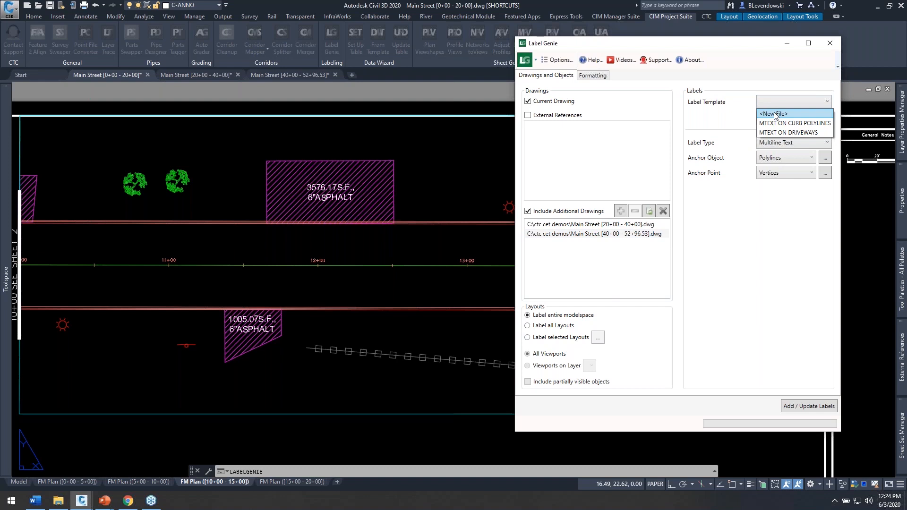
left_click(773, 113)
left_click(767, 121)
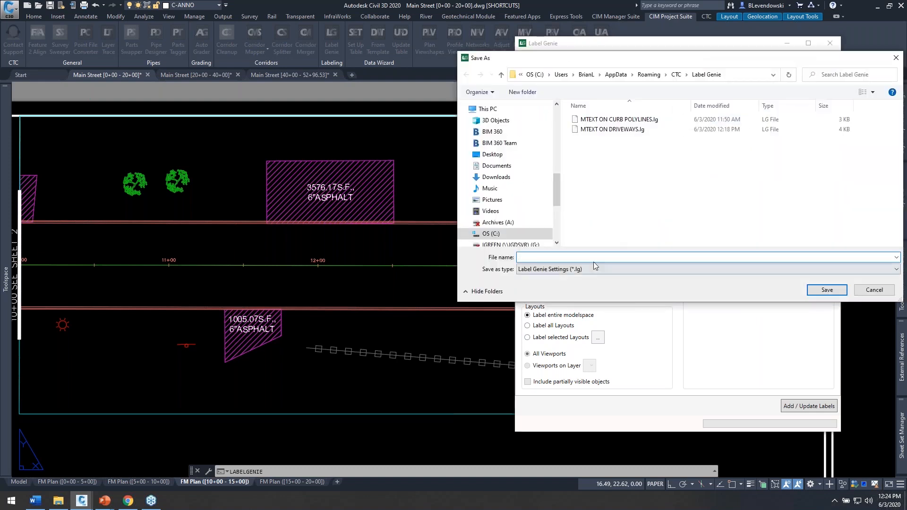
type("mtext")
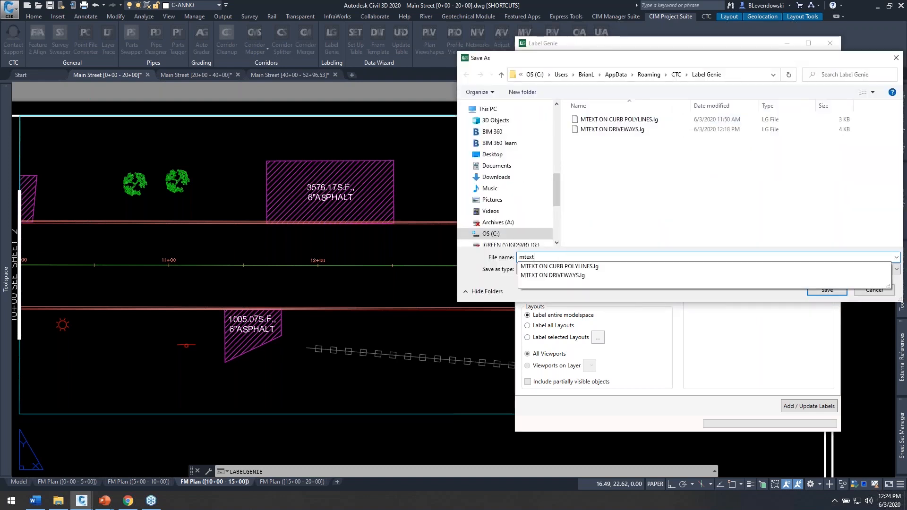
type(" on curb polylines")
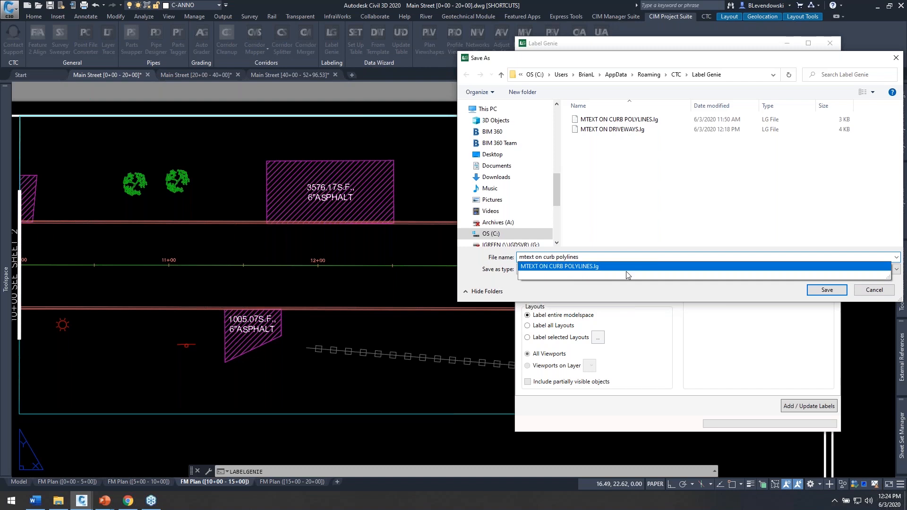
left_click(581, 267)
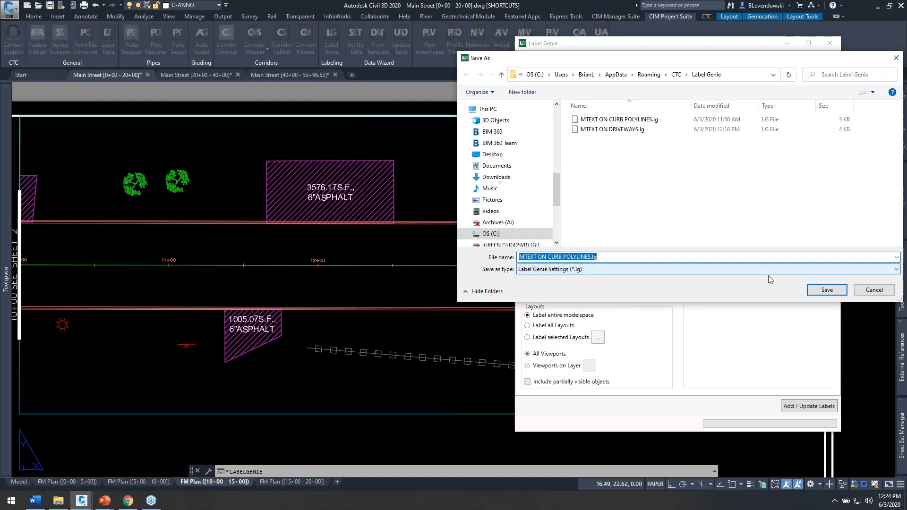
left_click(827, 290)
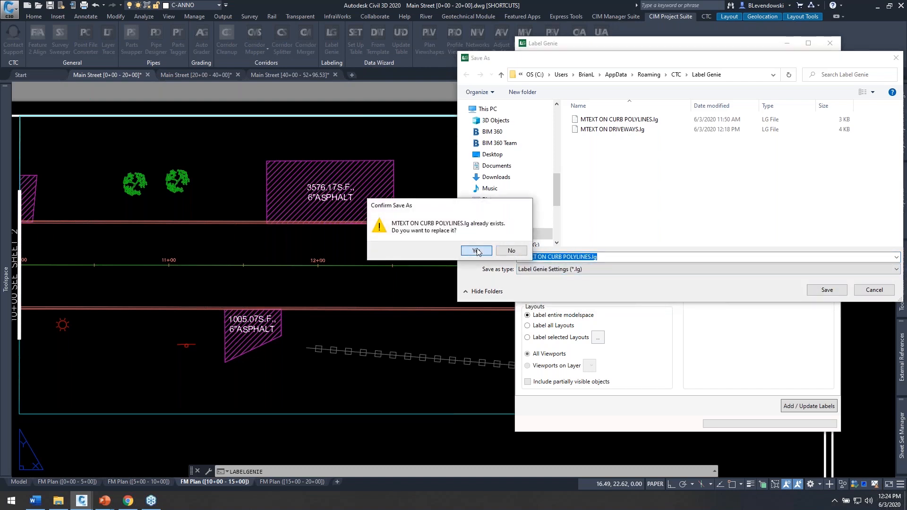
left_click(479, 252)
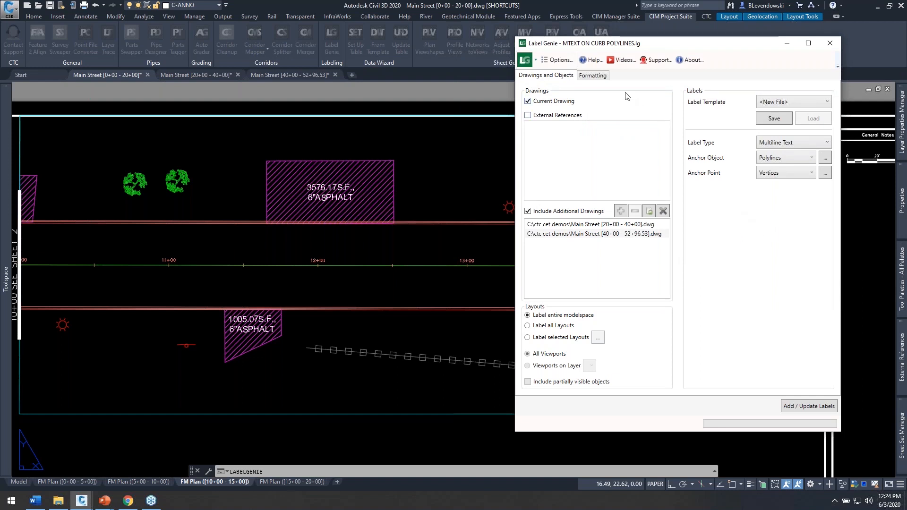
Step: Add the B618 C&G labels to the curb polylines and check them on the 10+00 - 15+00 and 15+00 - 20+00 plan layouts
left_click(593, 77)
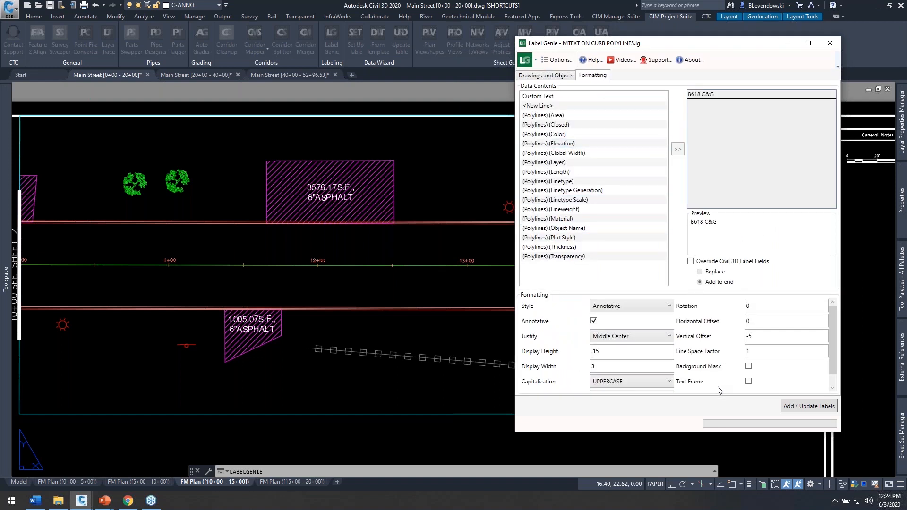
left_click(795, 407)
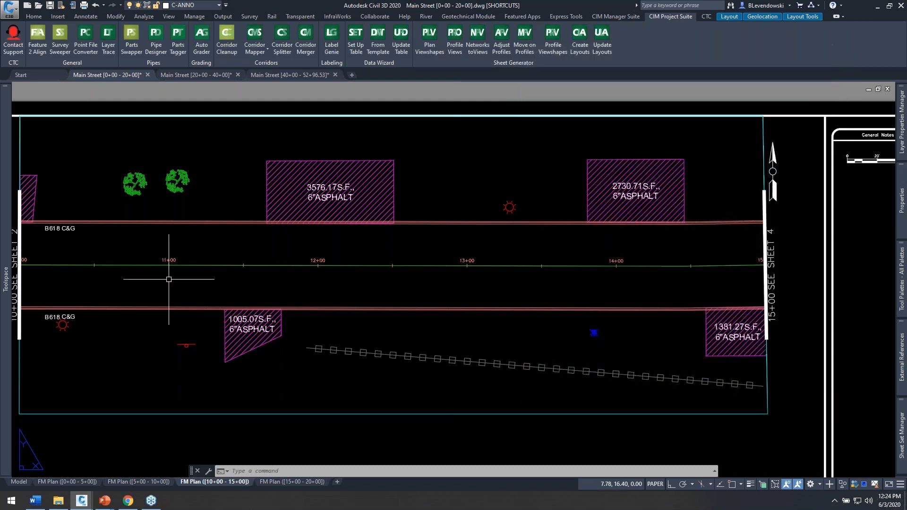
middle_click_drag(265, 259, 375, 249)
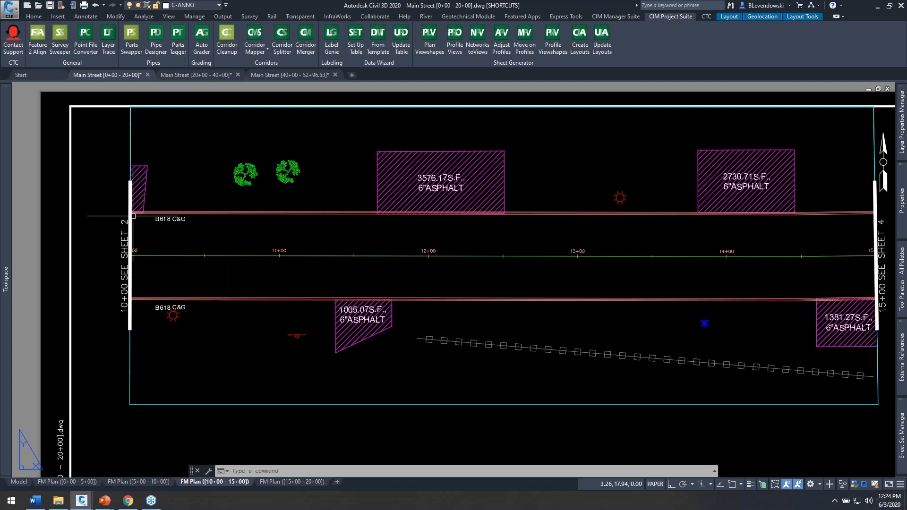
left_click(267, 483)
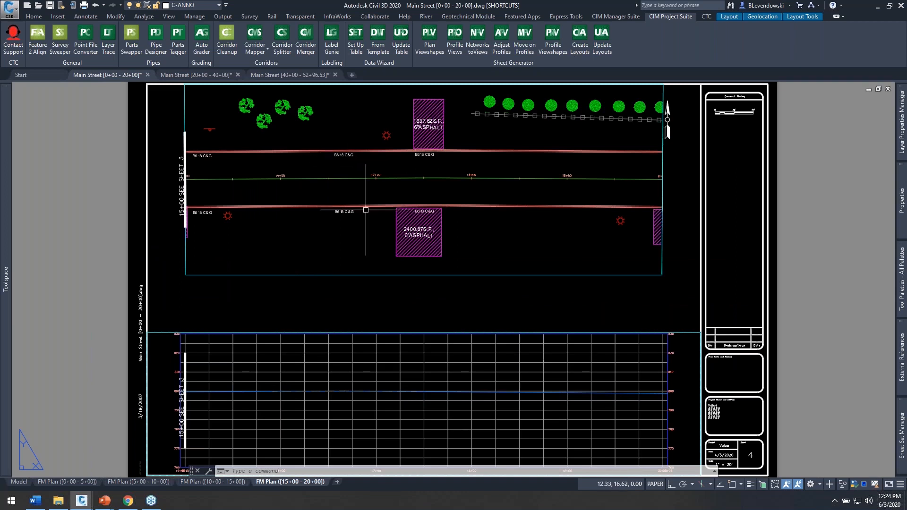
left_click(214, 481)
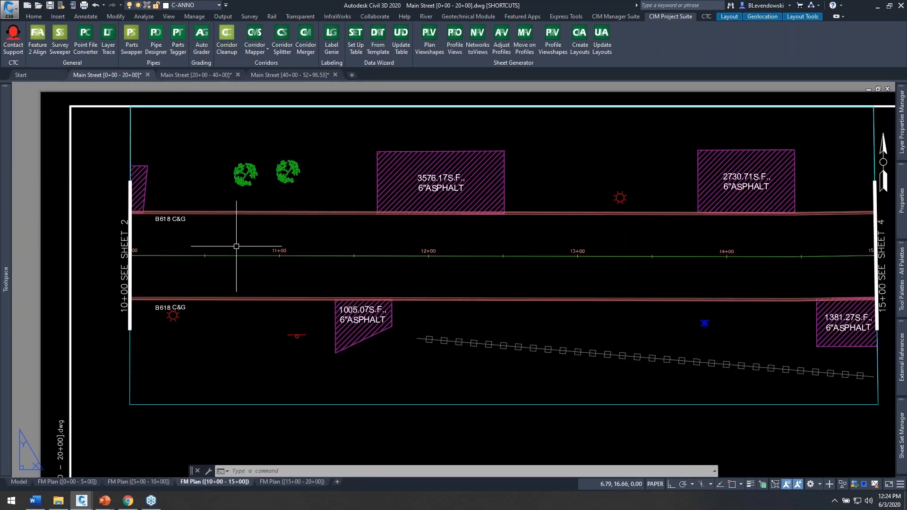
Step: Inspect the curb labels in the other two Main Street drawings, fitting the [40+00 - 52+96.53] sheet to its extents
left_click(186, 76)
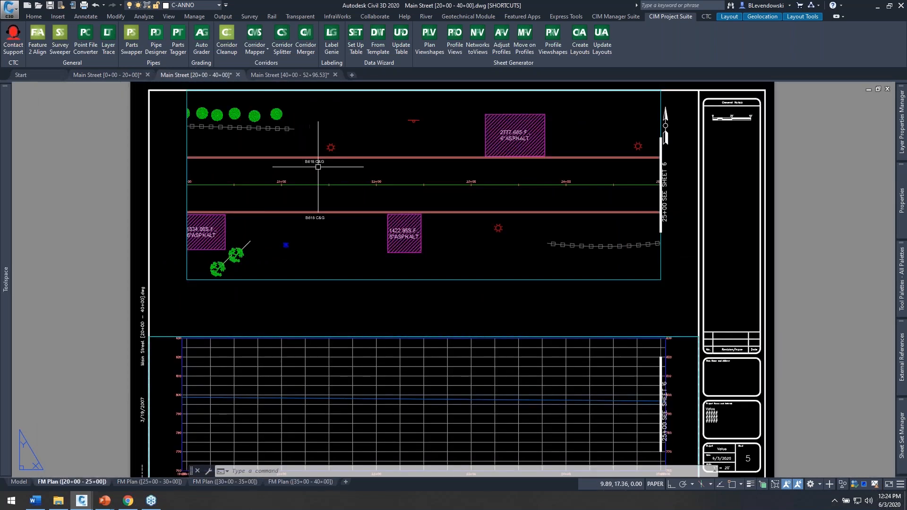
scroll(315, 150, "up", 2)
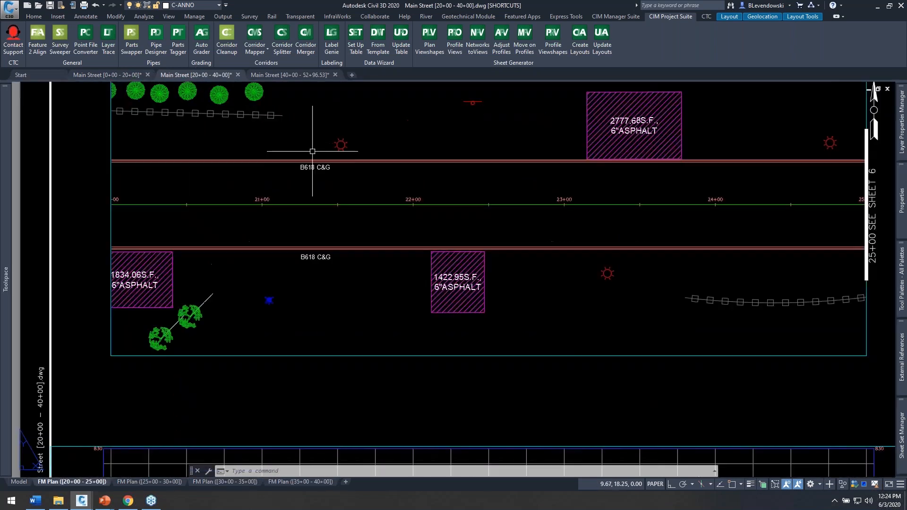
left_click(288, 77)
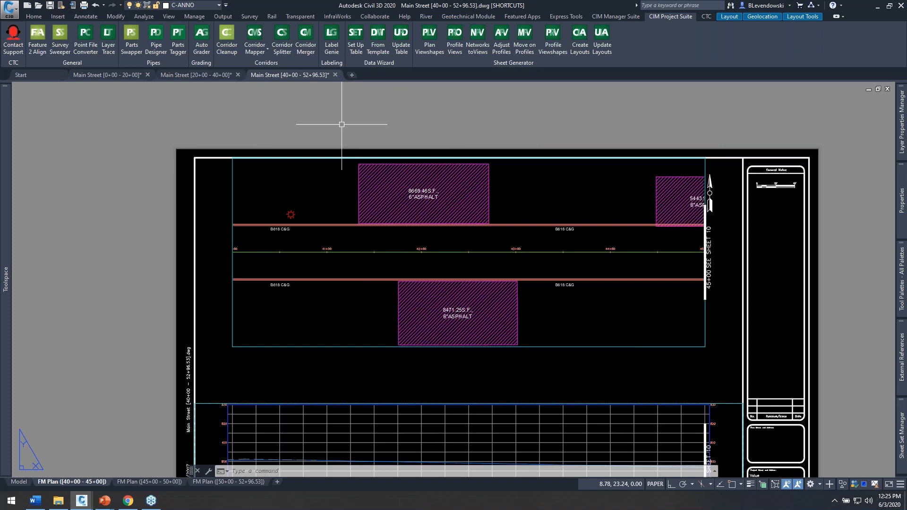
type("z")
key("Return")
type("e")
key("Return")
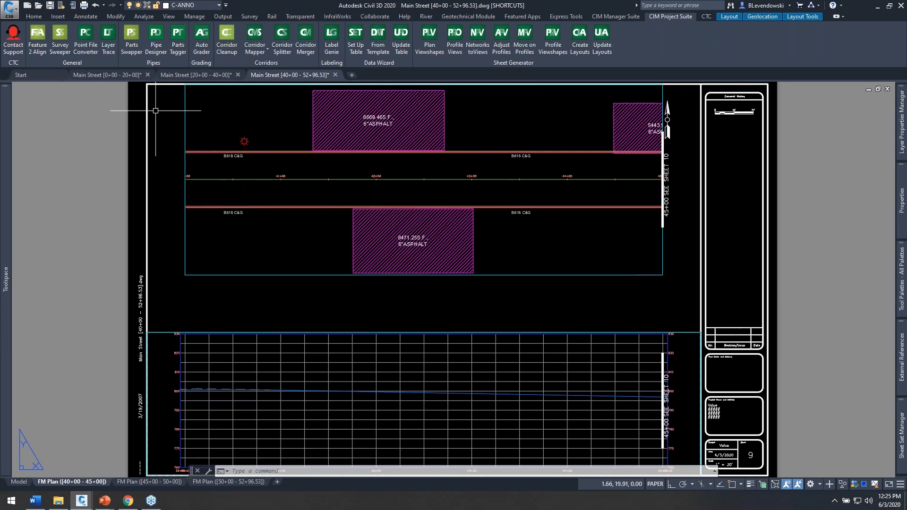
Step: Return to Main Street [0+00 - 20+00] and examine the curb and driveway labels in model space
left_click(104, 75)
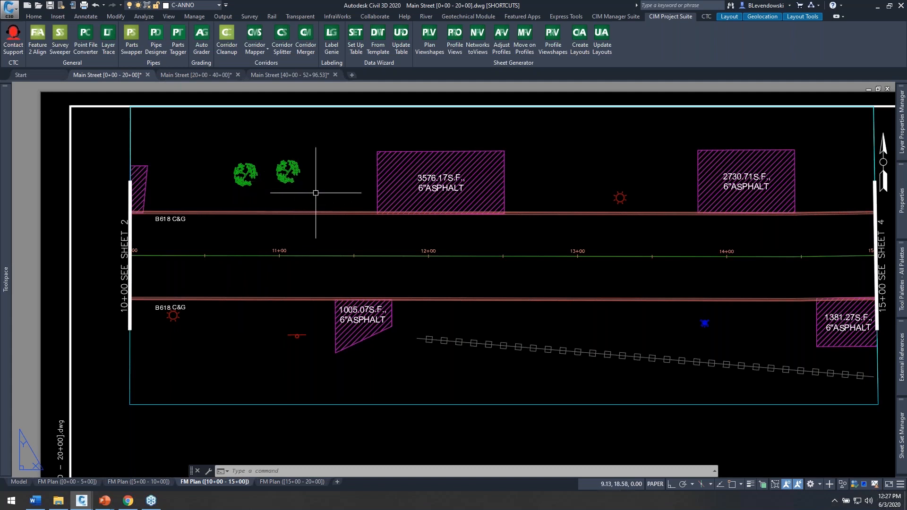
middle_click_drag(365, 192, 296, 182)
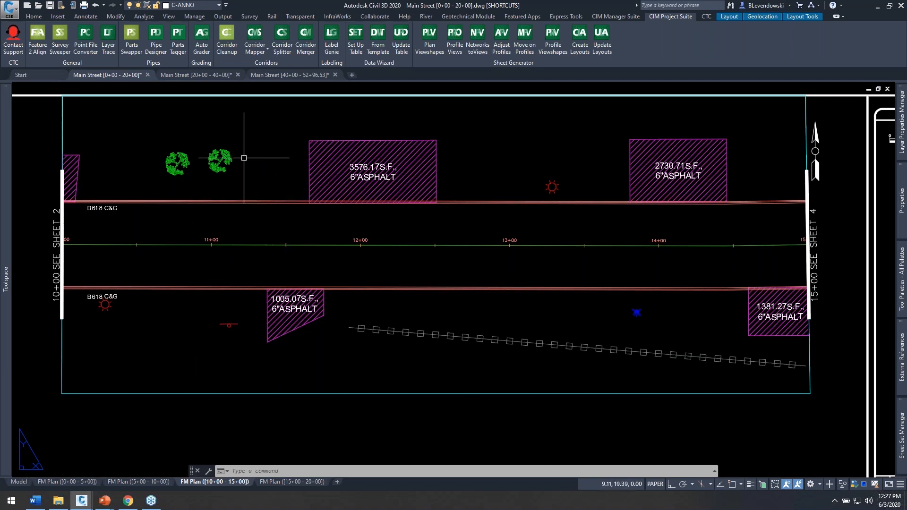
left_click(19, 481)
middle_click_drag(297, 247, 312, 264)
scroll(311, 260, "up", 6)
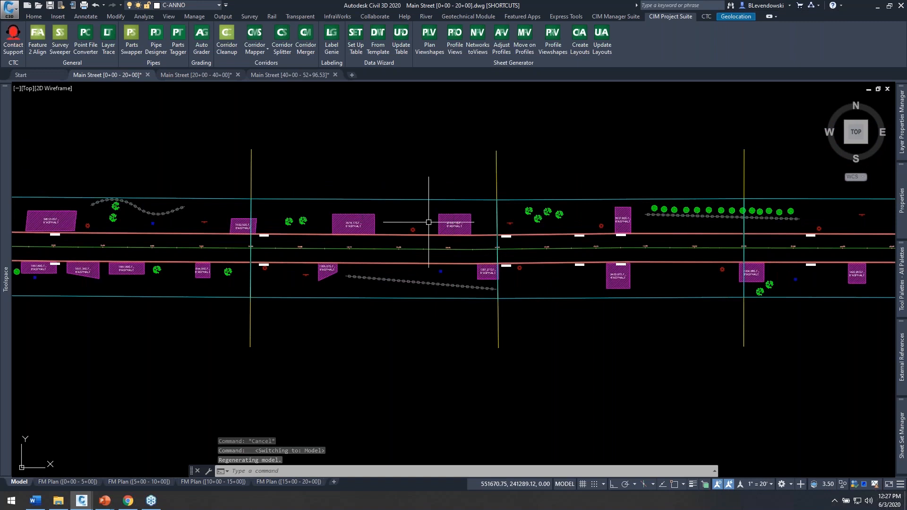
Step: Examine the asphalt driveway and B618 C&G curb labels close up between stations 5+00 and 7+00
scroll(562, 215, "down", 2)
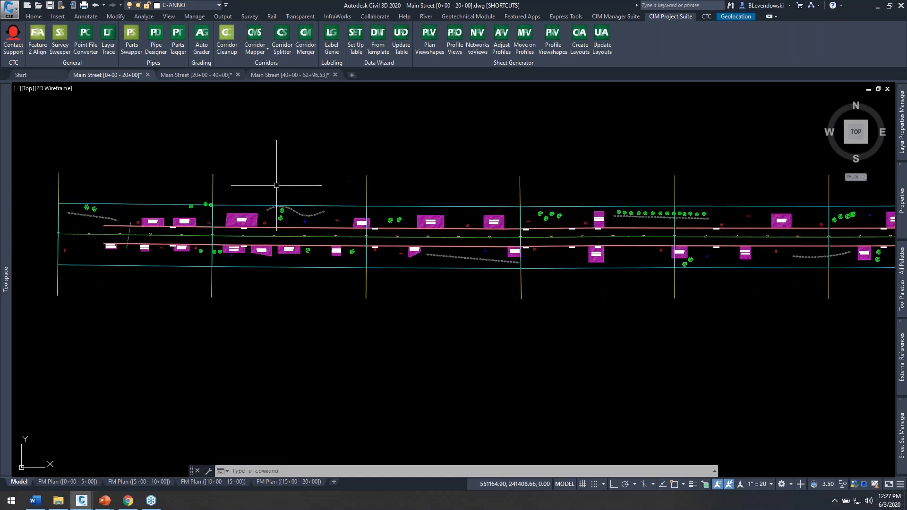
scroll(239, 204, "up", 4)
middle_click_drag(260, 182, 349, 156)
scroll(227, 177, "up", 2)
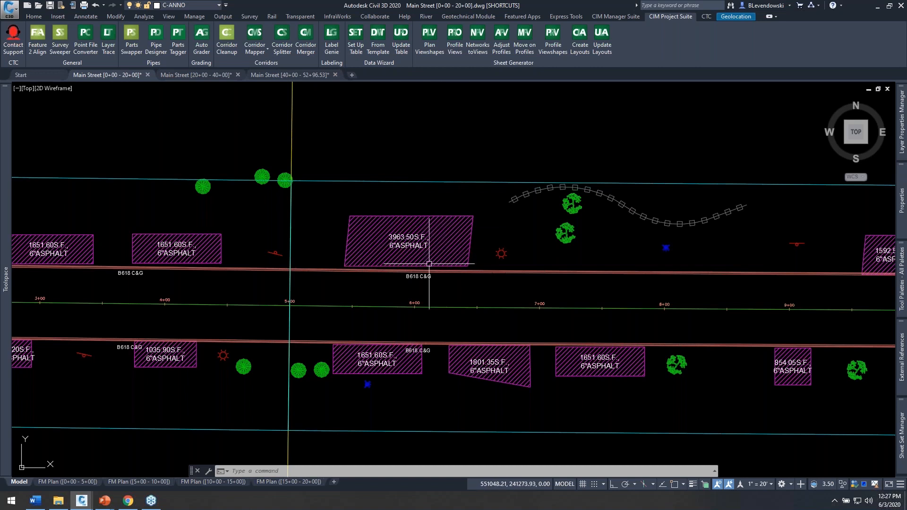
scroll(429, 263, "up", 2)
scroll(425, 263, "up", 2)
scroll(416, 265, "down", 2)
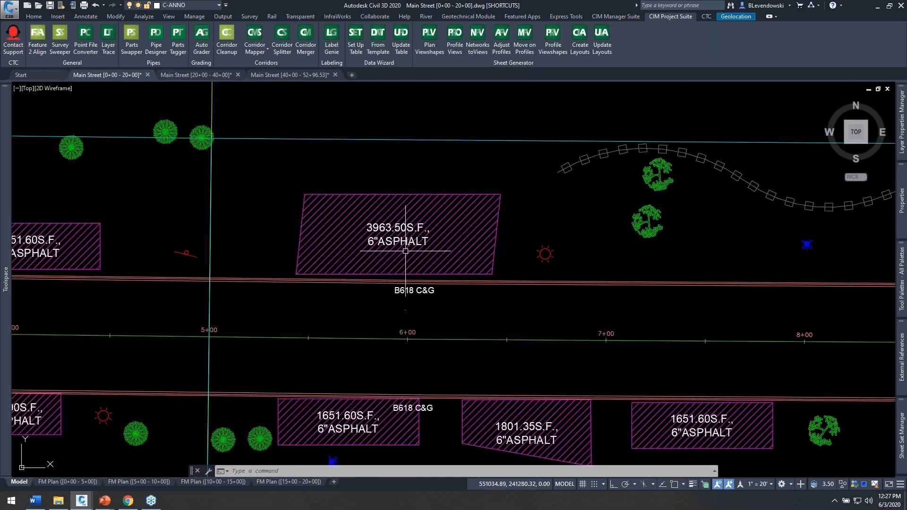
scroll(405, 251, "up", 2)
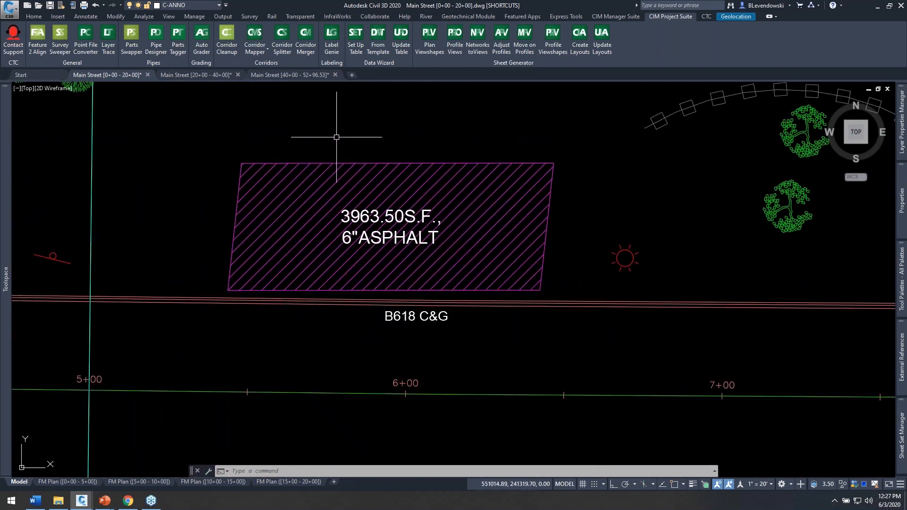
middle_click_drag(318, 125, 376, 115)
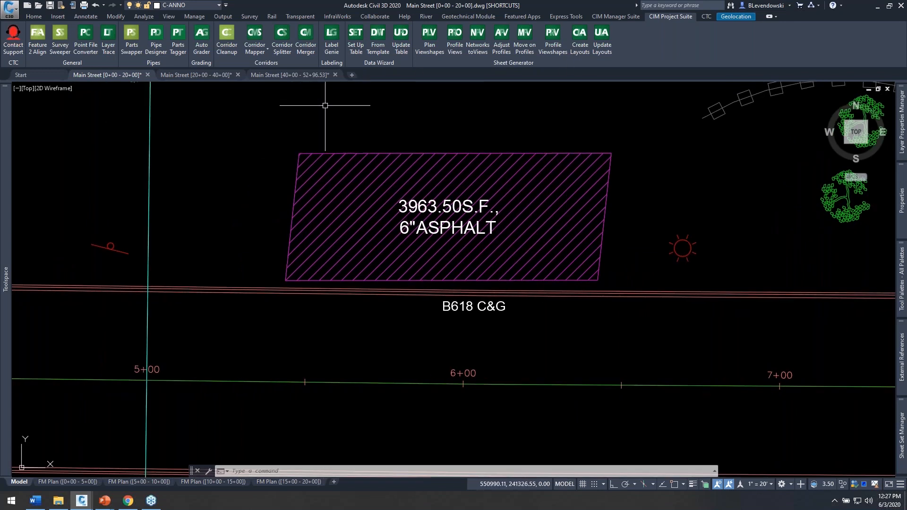
Step: Start Label Genie and include the other two open Main Street drawings as additional drawings
left_click(332, 38)
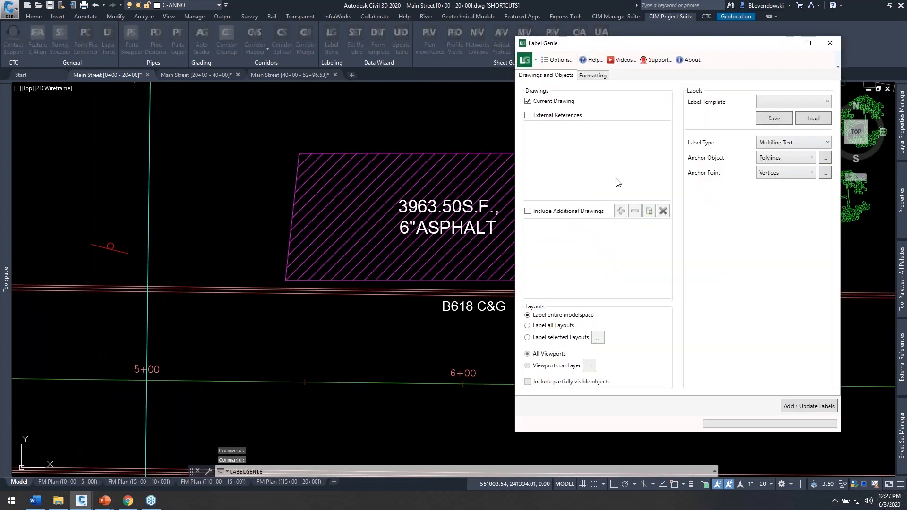
left_click(528, 211)
left_click(649, 211)
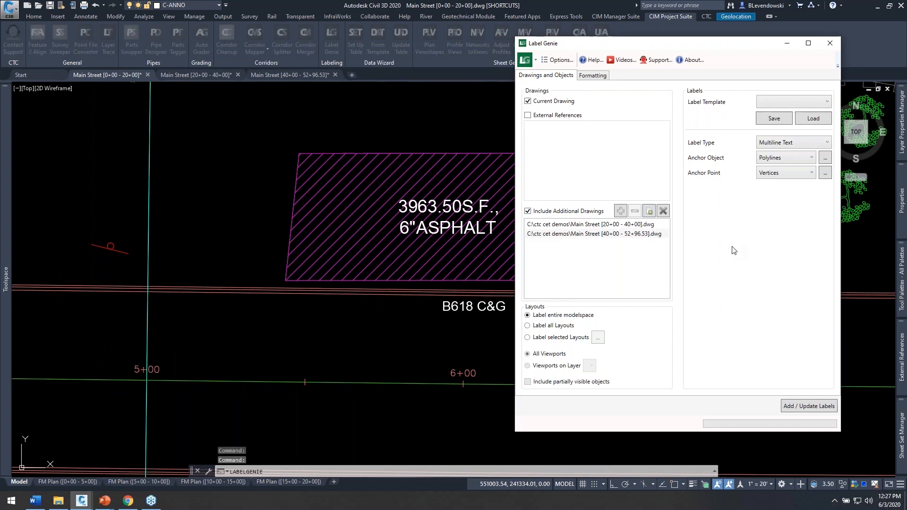
Step: Set the label type to MultiLeader and the anchor object to Blocks
left_click(787, 143)
left_click(784, 167)
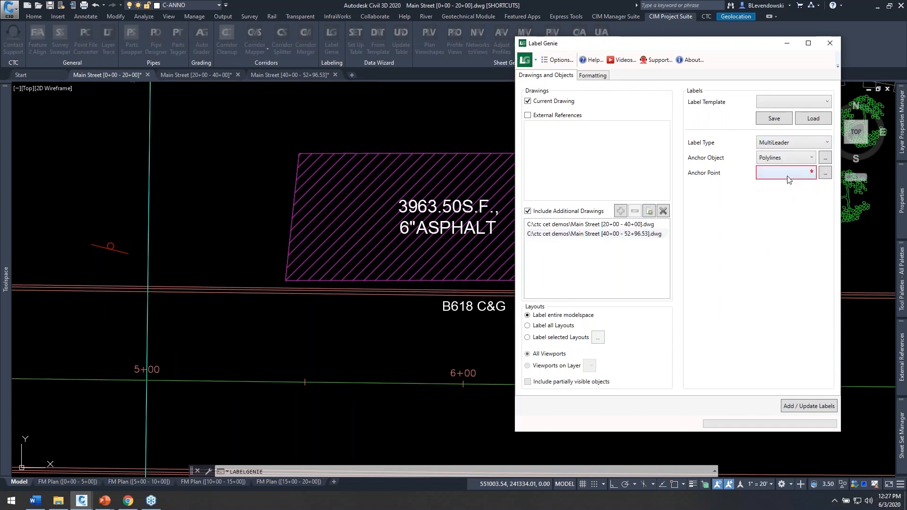
left_click(790, 159)
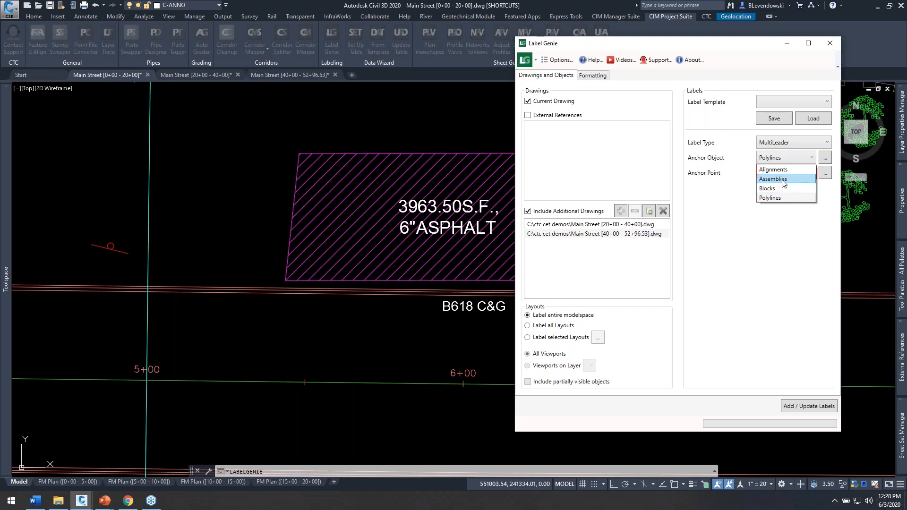
left_click(772, 188)
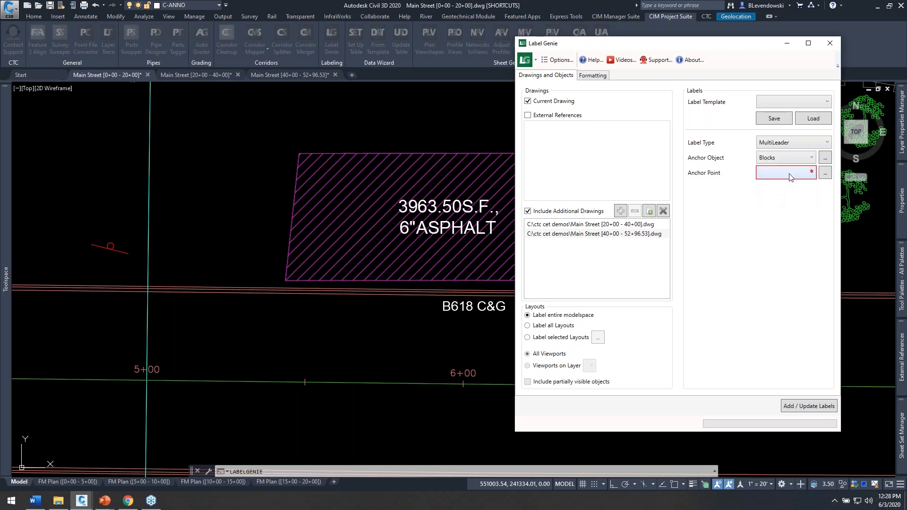
Step: Filter the anchor blocks to include only those on layer C-TREE-DECI
left_click(826, 159)
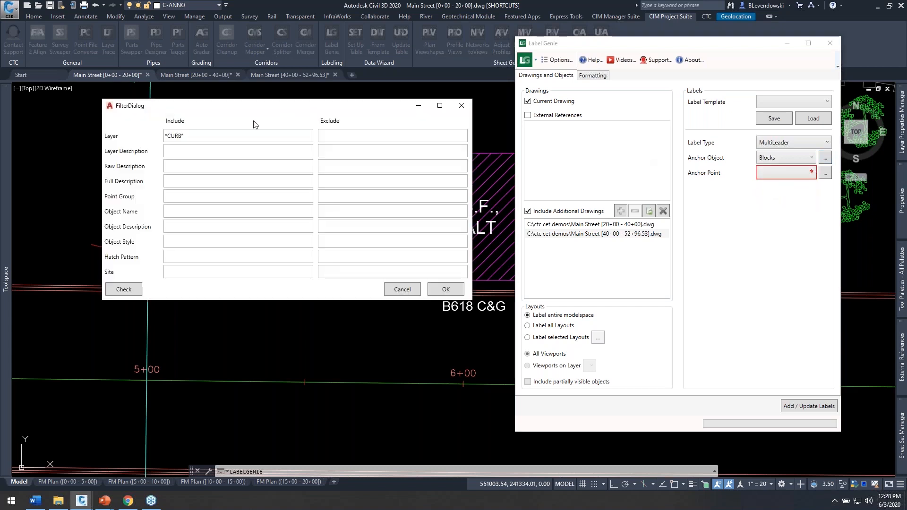
key("BackSpace")
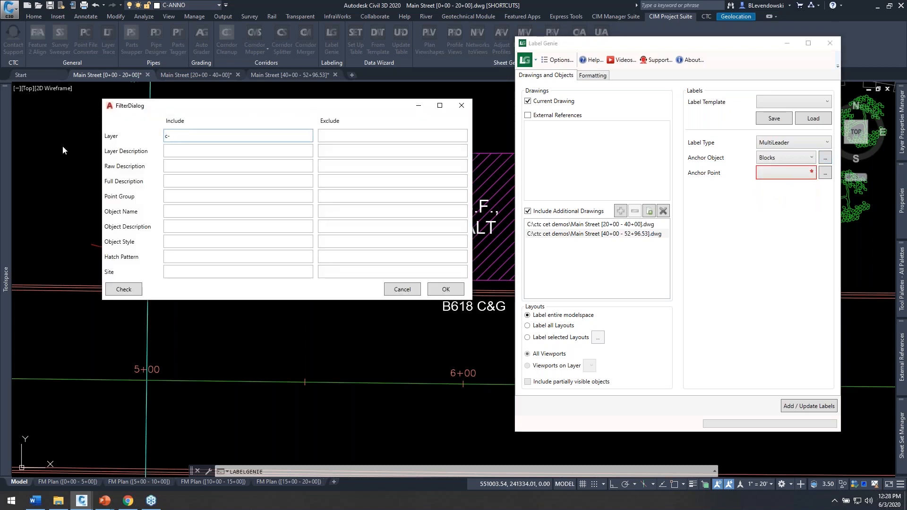
type("C-TREE-DECI")
left_click(439, 290)
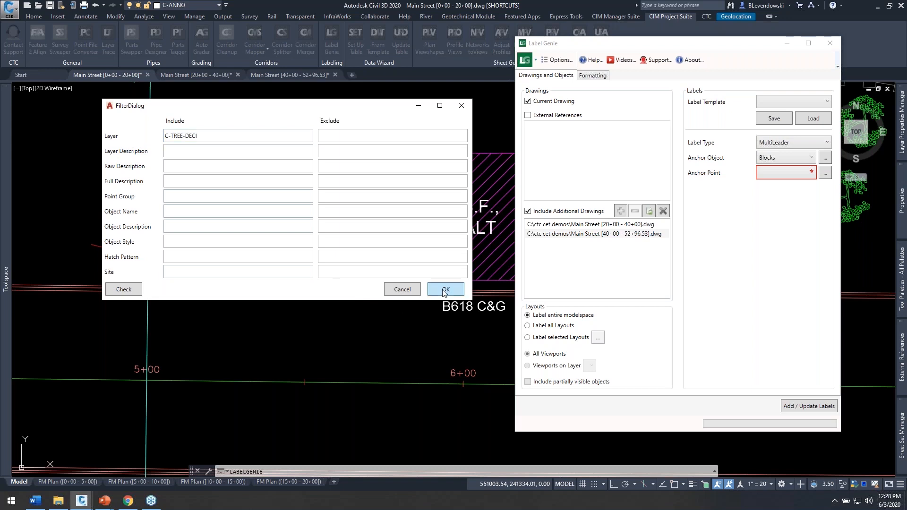
Step: Anchor the multileader labels at the Centroid of each block
left_click(787, 174)
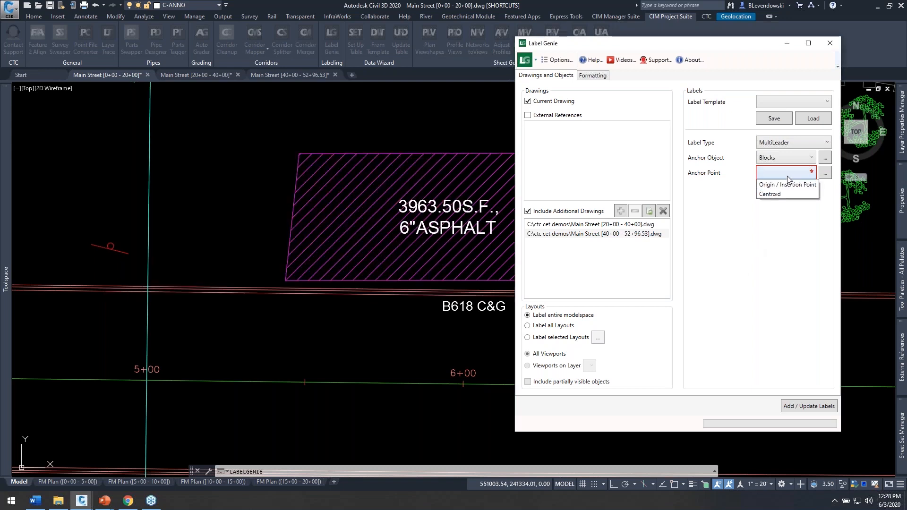
left_click(775, 193)
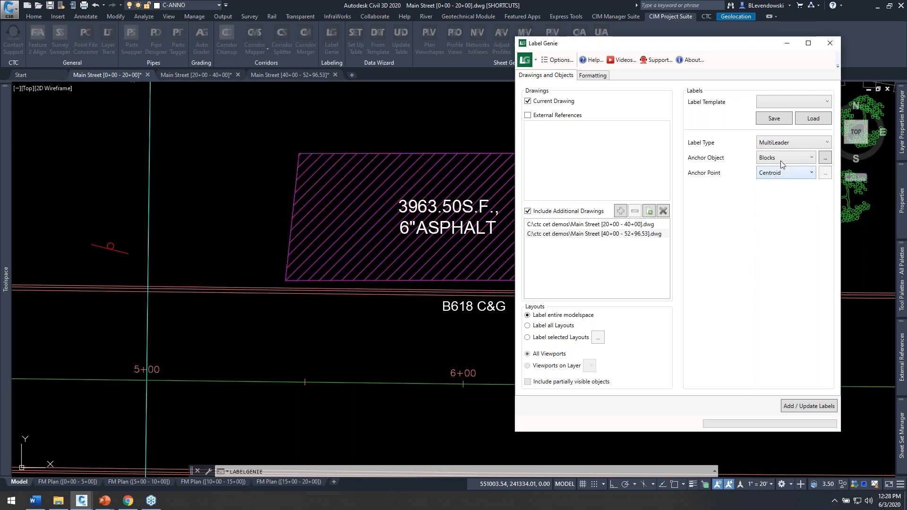
left_click_drag(718, 45, 393, 64)
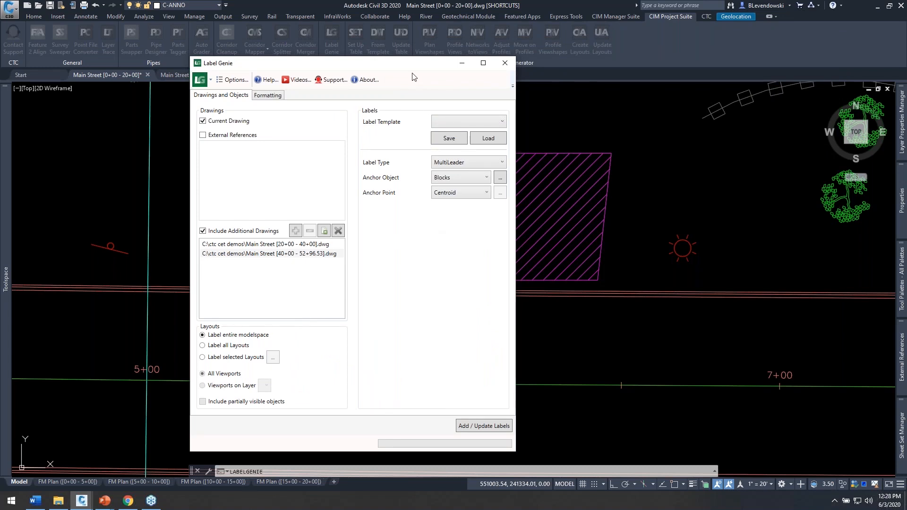
left_click_drag(392, 64, 429, 55)
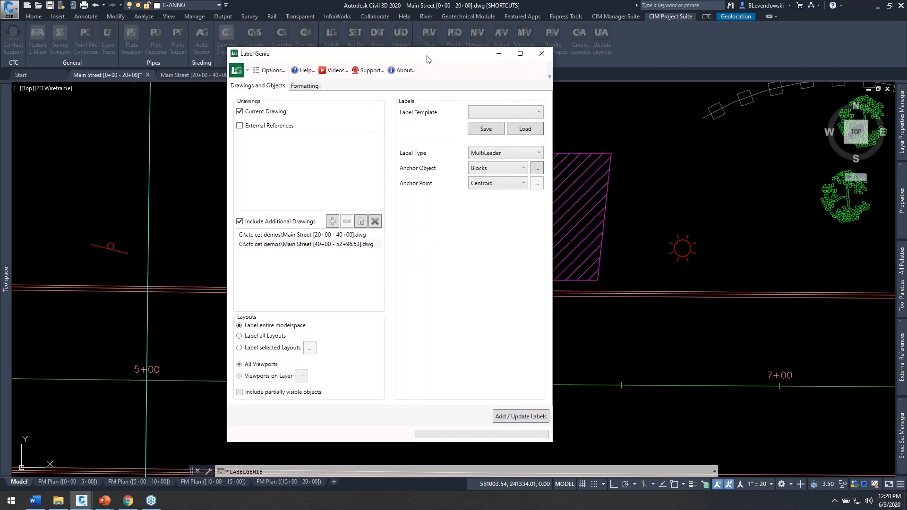
Step: Add custom text to the label contents in the formatting settings and set it to TREE
left_click(304, 86)
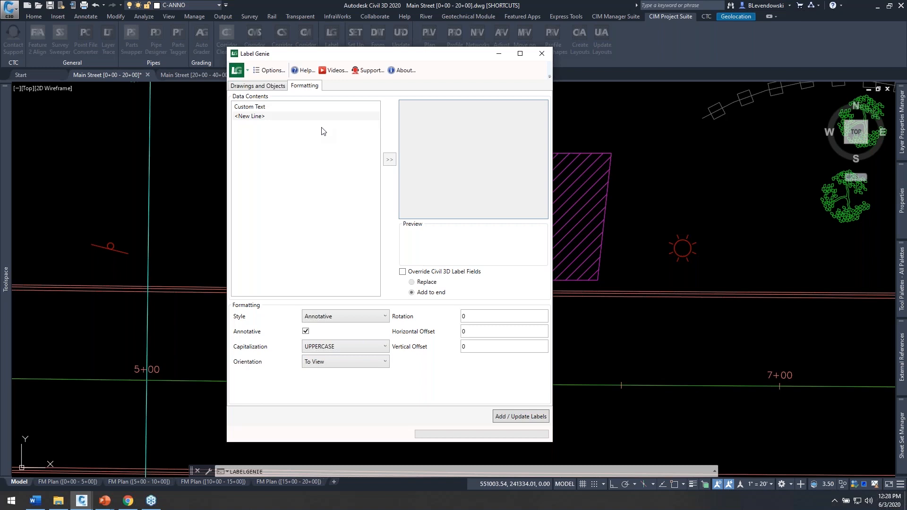
left_click(363, 118)
left_click_drag(444, 57, 476, 64)
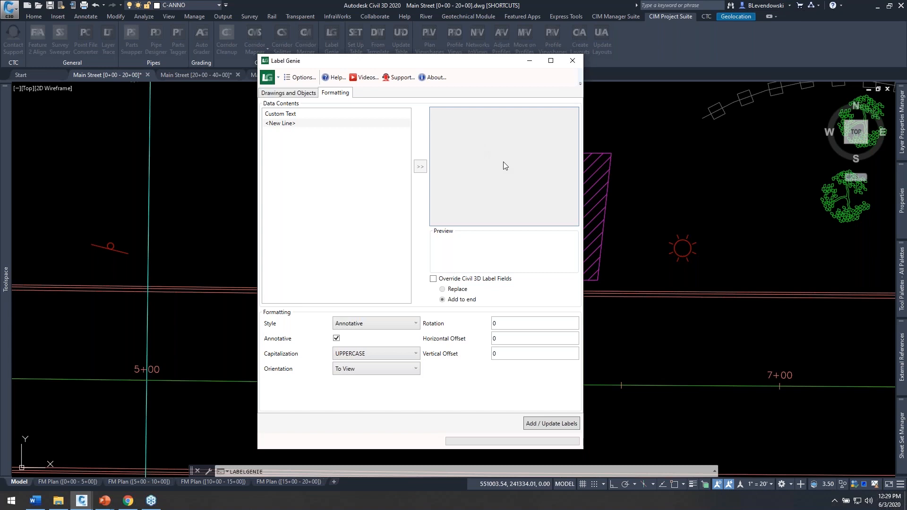
left_click(302, 113)
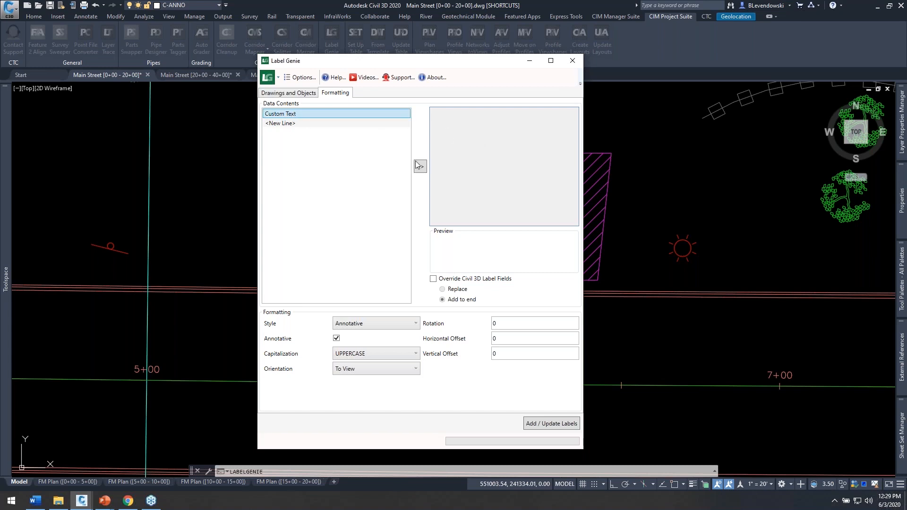
left_click(420, 167)
left_click(457, 114)
left_click(469, 115)
key("ctrl+a")
type("TREE")
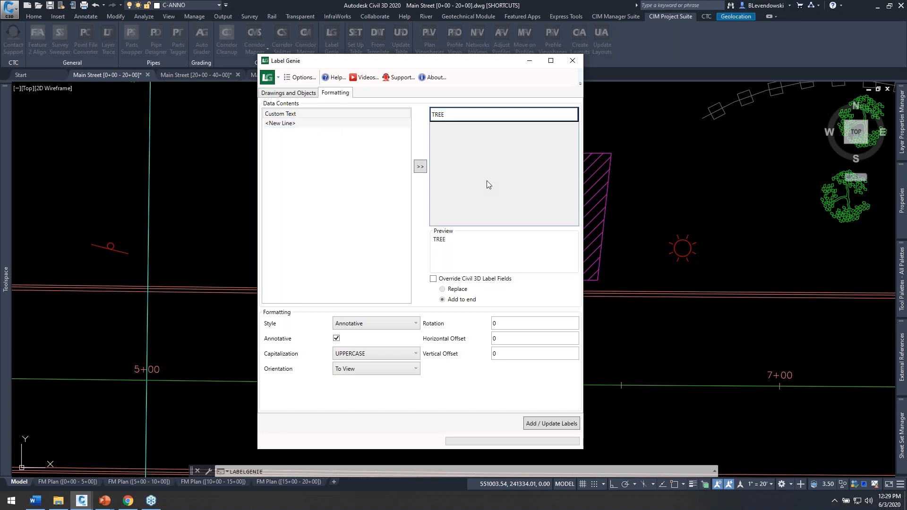
key("Tab")
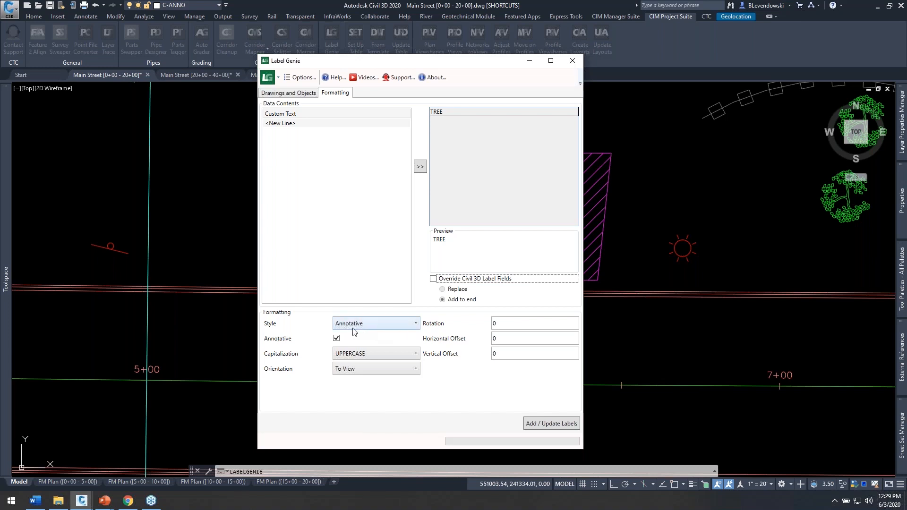
Step: Set both the horizontal and vertical label offsets to 25
left_click(511, 338)
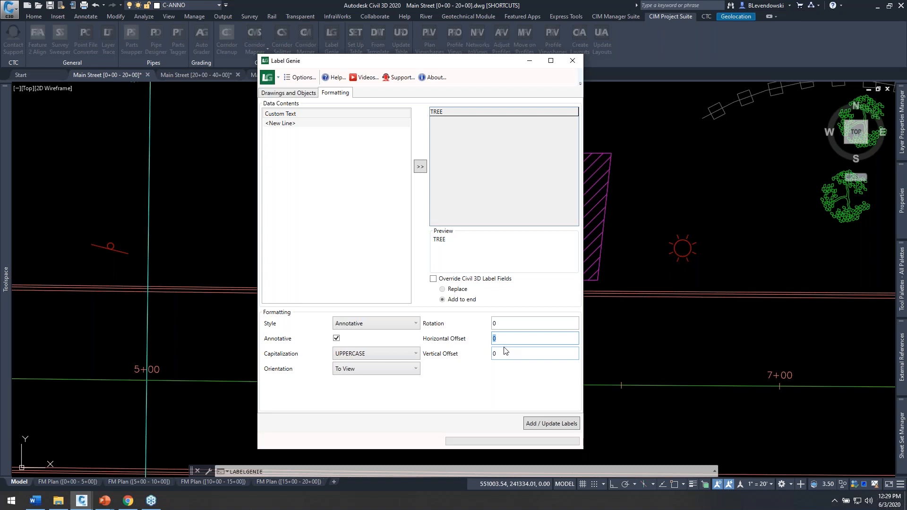
key("Tab")
left_click(472, 389)
Step: Recheck the block layer filter and formatting, and add the TREE multileader labels to the drawings
left_click(303, 93)
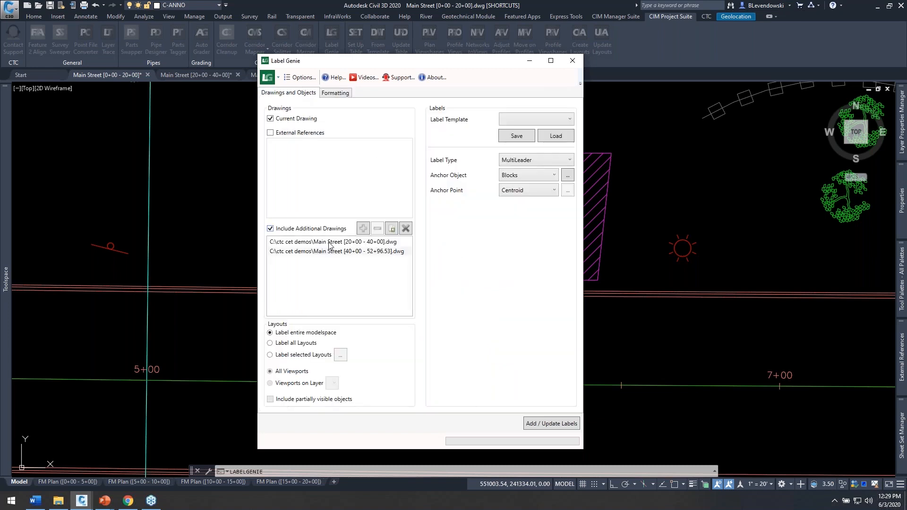
left_click(568, 175)
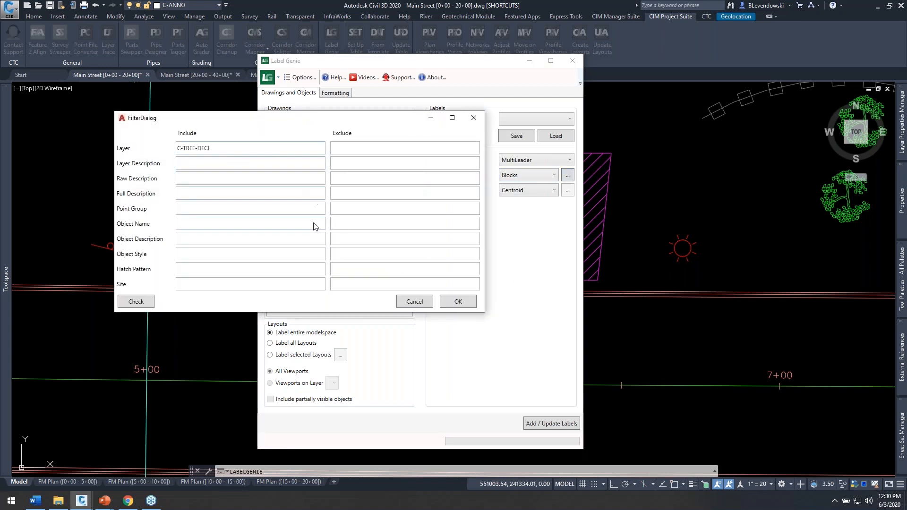
left_click(456, 302)
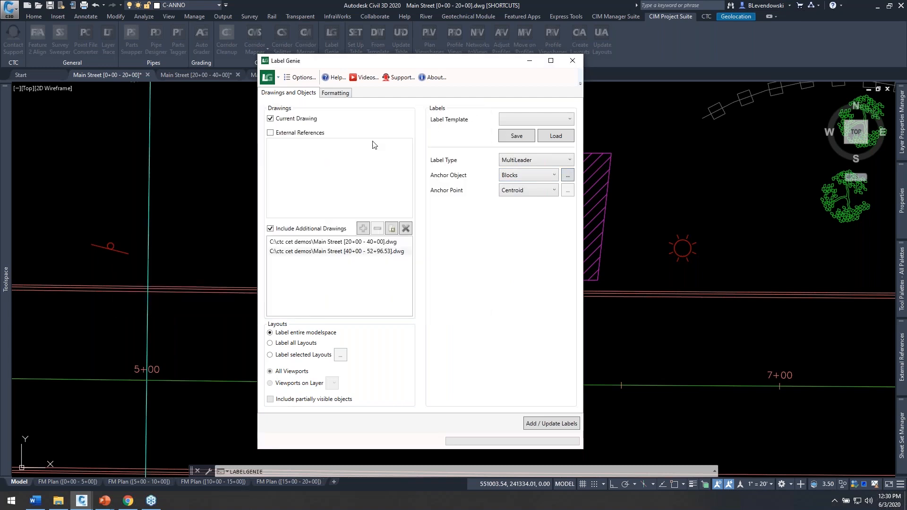
left_click(337, 93)
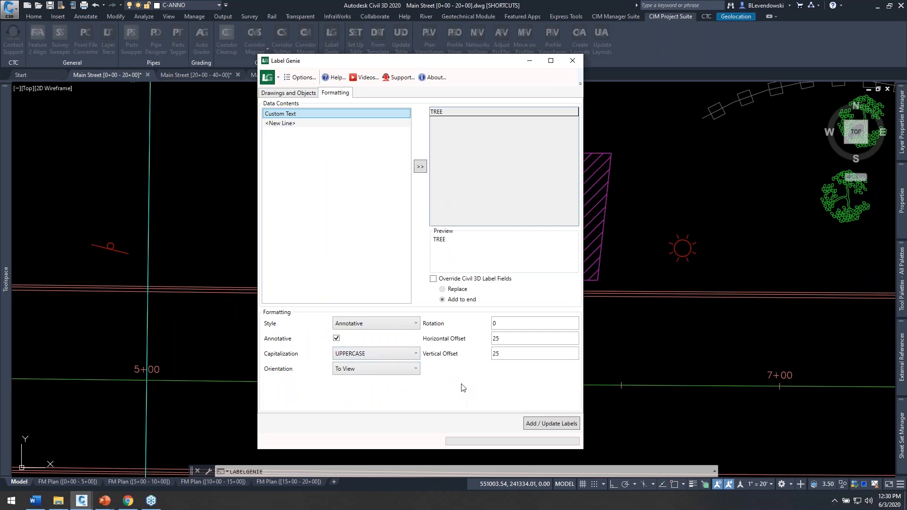
left_click(545, 424)
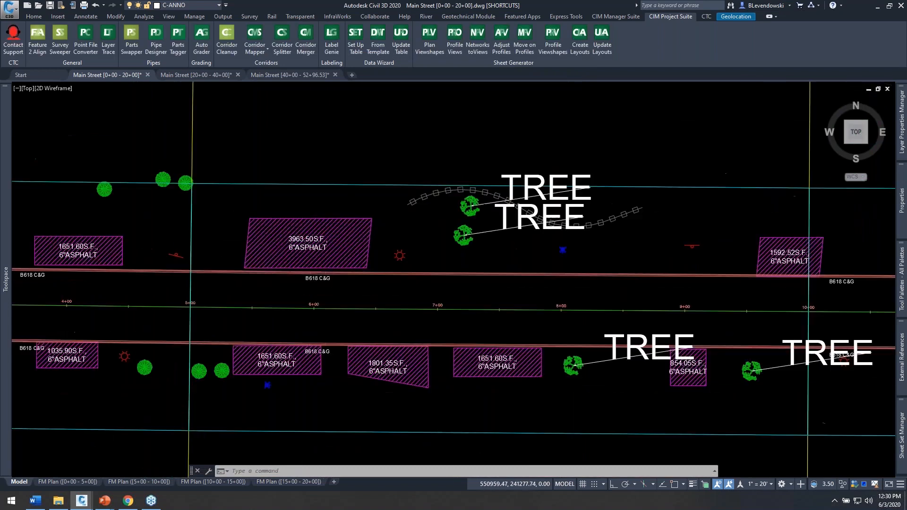
Step: Inspect the size and placement of the TREE labels along Main Street, up to the tree group near station 16+00
scroll(222, 257, "down", 6)
scroll(441, 280, "up", 3)
mouse_move(527, 269)
middle_mouse_down()
mouse_move(427, 245)
mouse_move(661, 267)
mouse_move(469, 261)
middle_mouse_up()
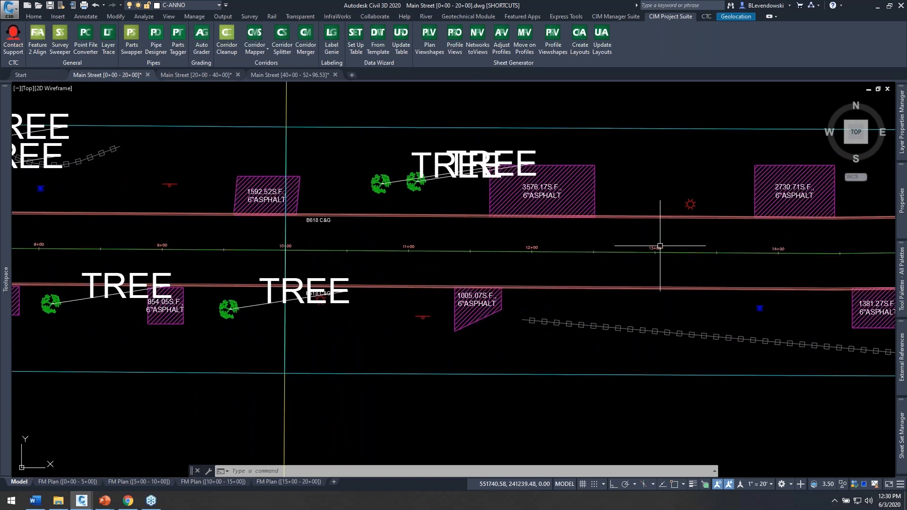
middle_click_drag(656, 245, 492, 229)
mouse_move(744, 222)
middle_mouse_down()
mouse_move(565, 219)
mouse_move(270, 236)
middle_mouse_up()
middle_click_drag(387, 211, 413, 255)
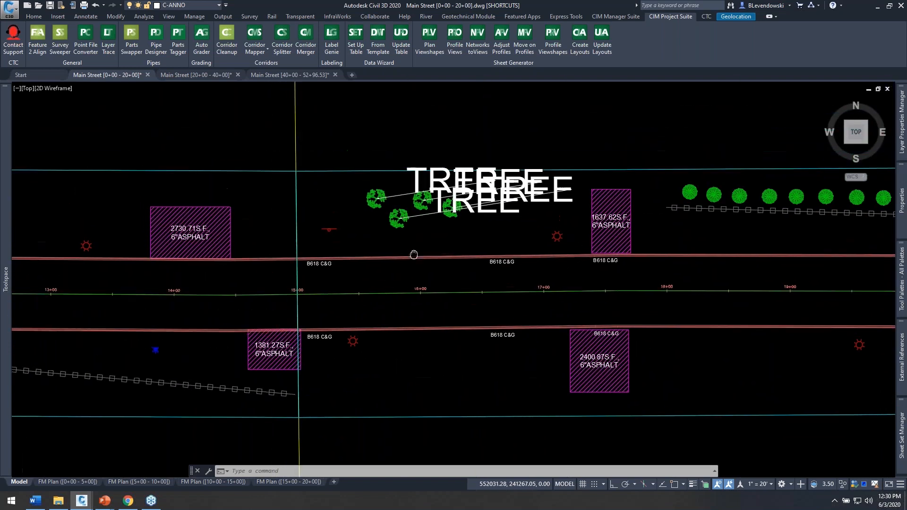
scroll(444, 224, "up", 4)
middle_click_drag(541, 249, 506, 287)
middle_click_drag(413, 290, 507, 290)
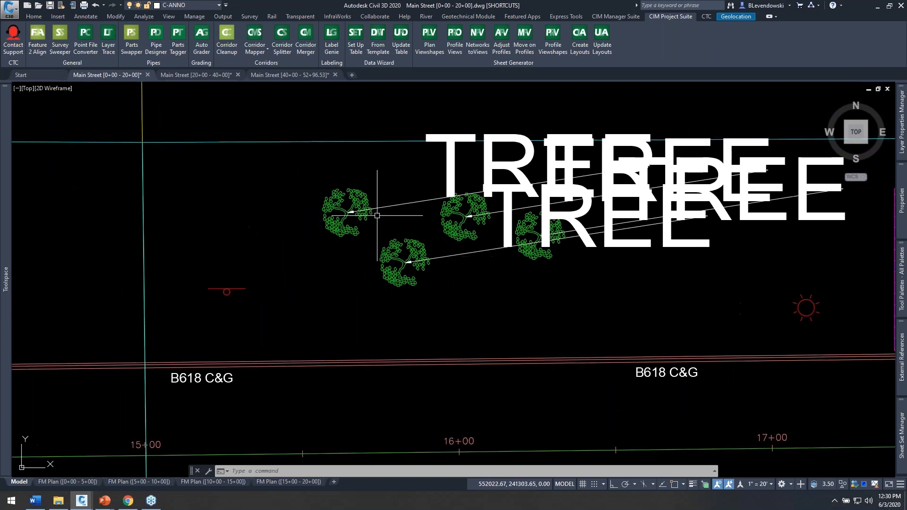
Step: Set the Annotative multileader style's text height to 0.10 and regenerate all viewports
left_click(85, 16)
left_click(529, 63)
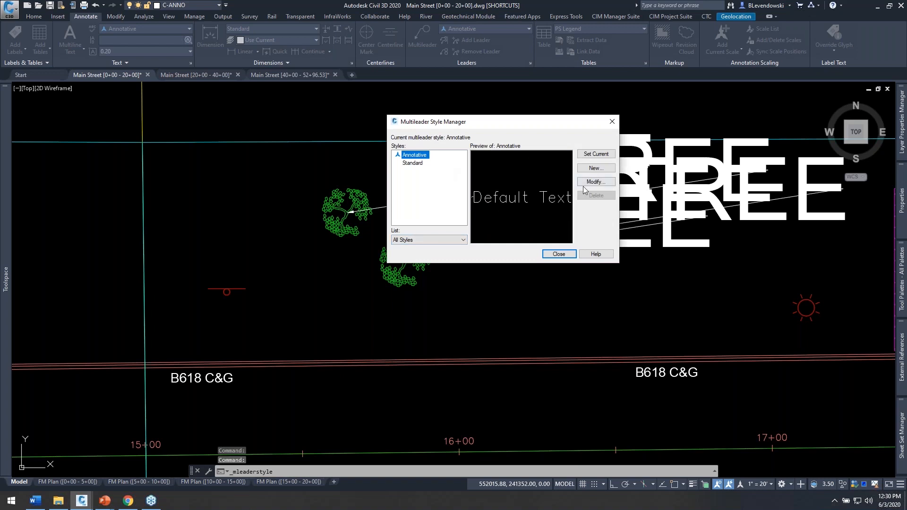
left_click(591, 182)
left_click(347, 184)
key("BackSpace")
key("BackSpace")
key("BackSpace")
key("BackSpace")
type("0.10")
key("Tab")
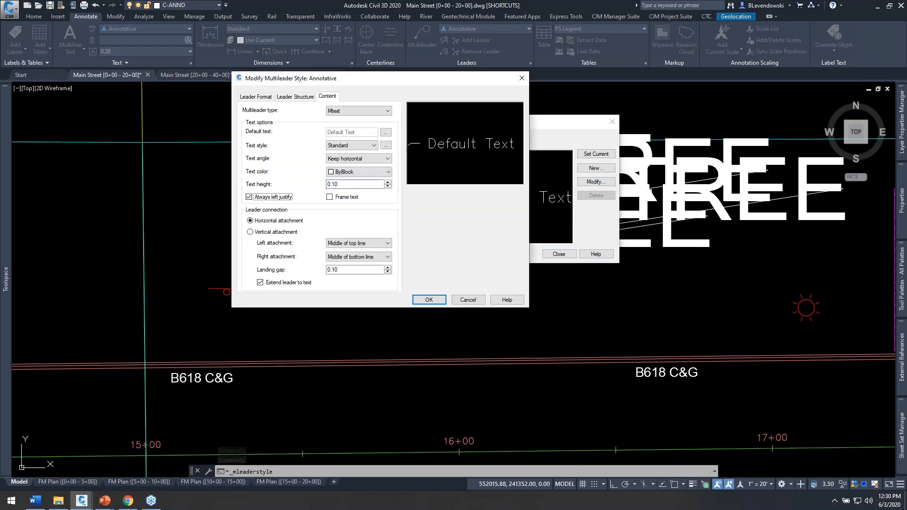
left_click(429, 300)
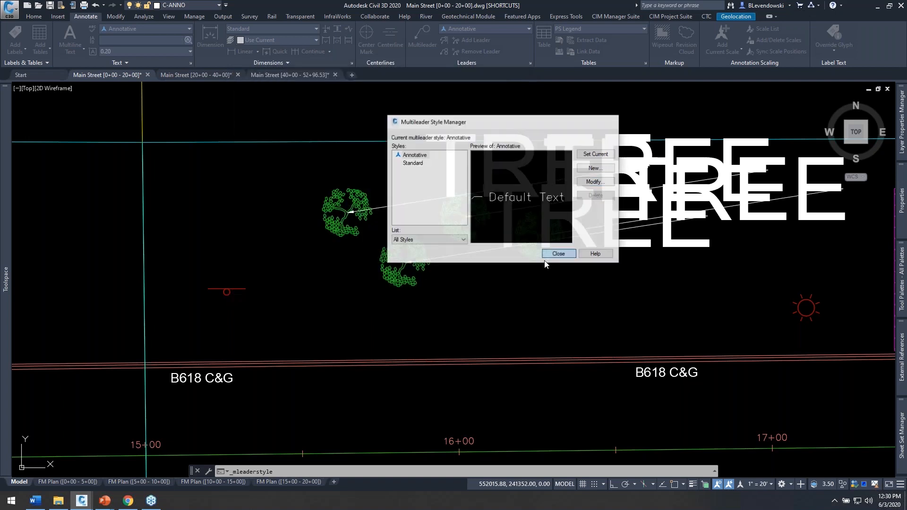
left_click(550, 255)
type("REA")
key("Return")
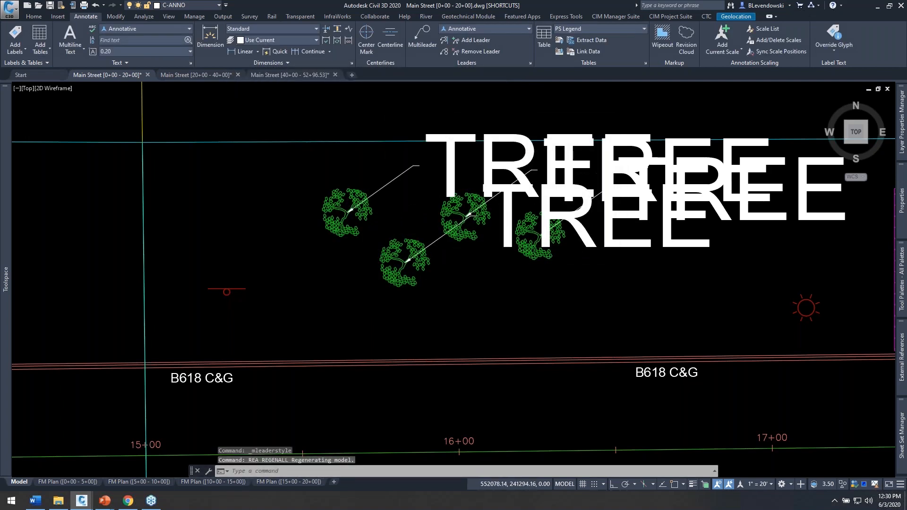
Step: Launch Label Genie and include the open Main Street [20+00 - 40+00] and [40+00 - 52+96.53] drawings as additional drawings
scroll(597, 271, "down", 6)
middle_click_drag(398, 290, 581, 234)
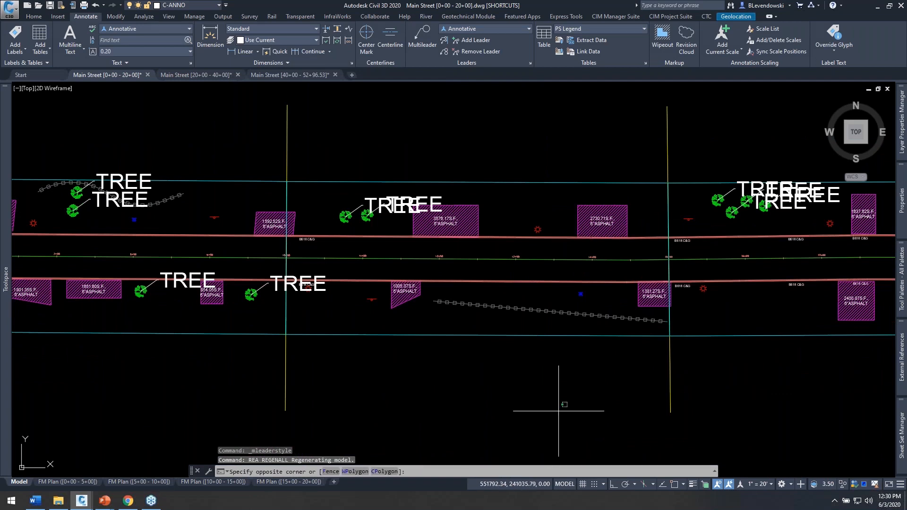
left_click(588, 392)
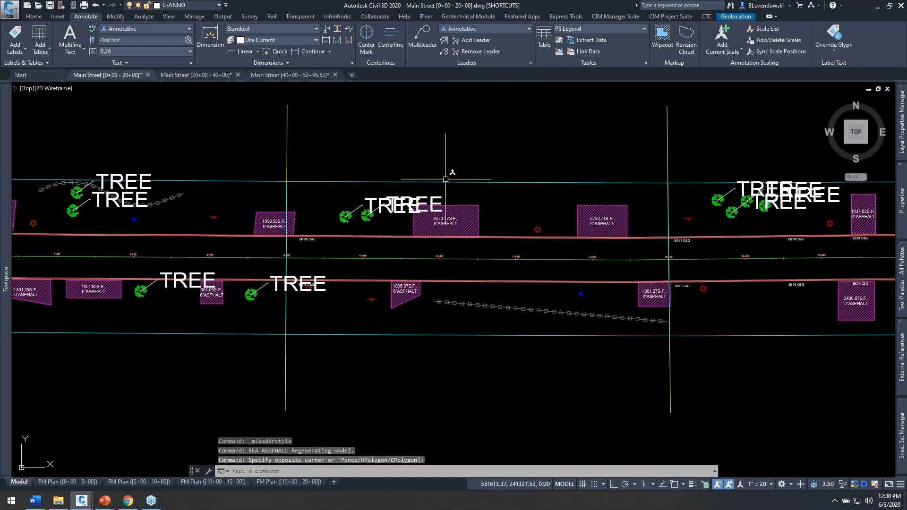
left_click(662, 18)
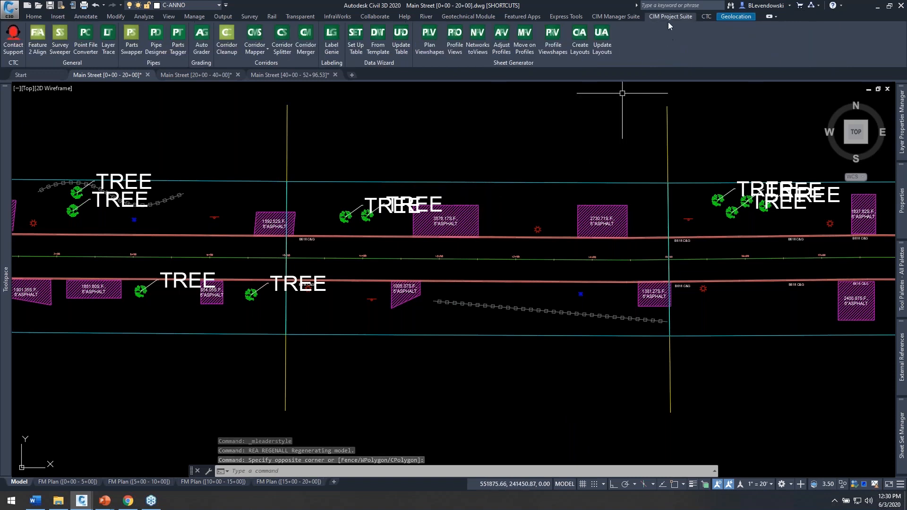
left_click(338, 50)
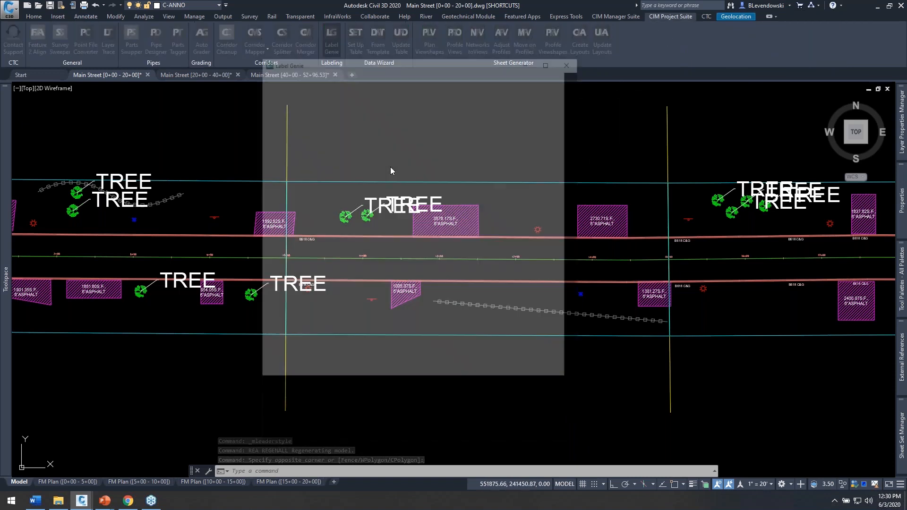
left_click(324, 229)
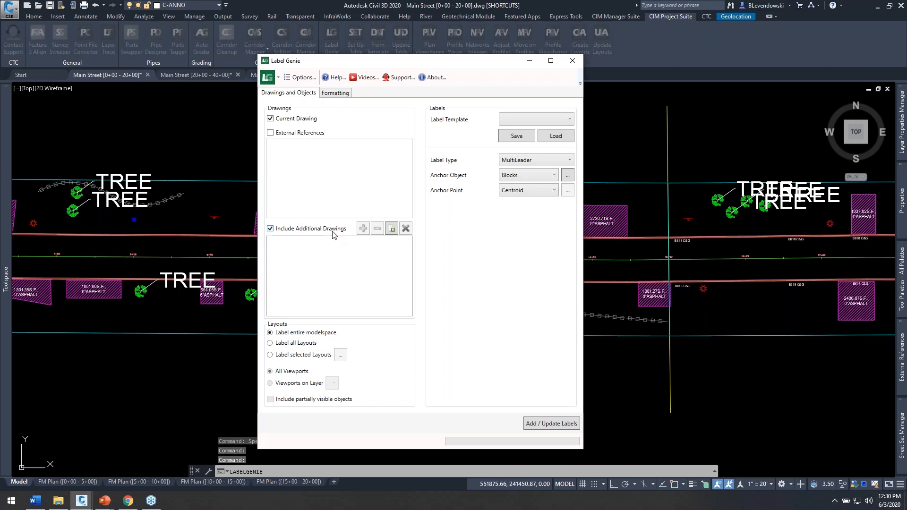
left_click(391, 228)
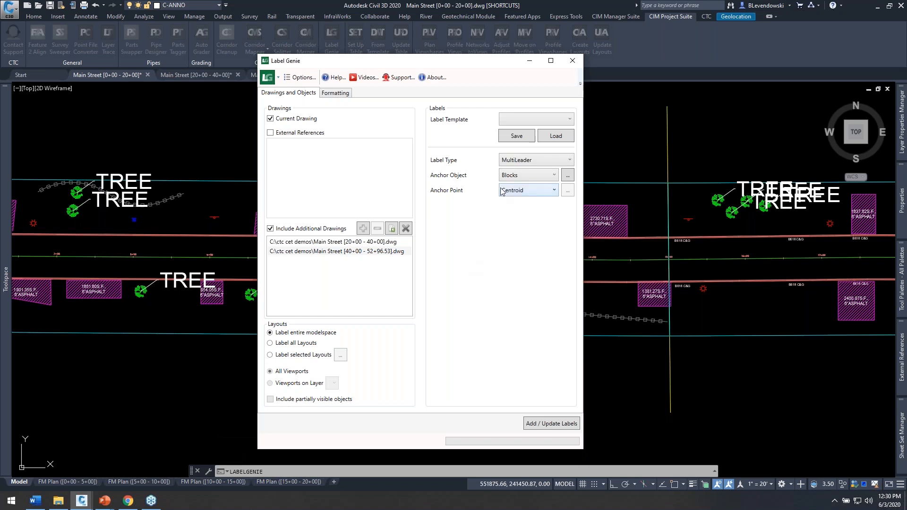
Step: Set both the horizontal and vertical offsets of the TREE label to 25 in the label formatting
left_click(334, 93)
double_click(515, 340)
type("25")
double_click(508, 354)
type("25")
key("Tab")
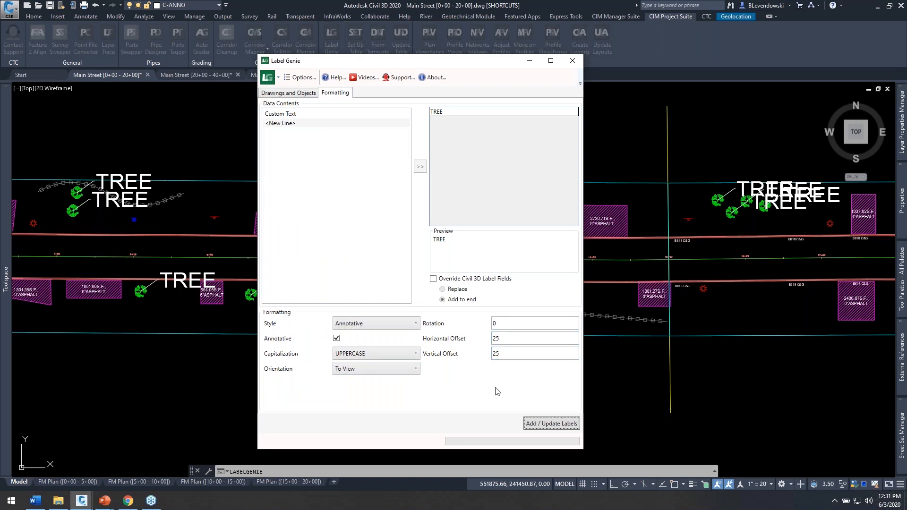
Step: Update the TREE labels in the included drawings and regenerate all viewports
left_click(546, 423)
type("REA")
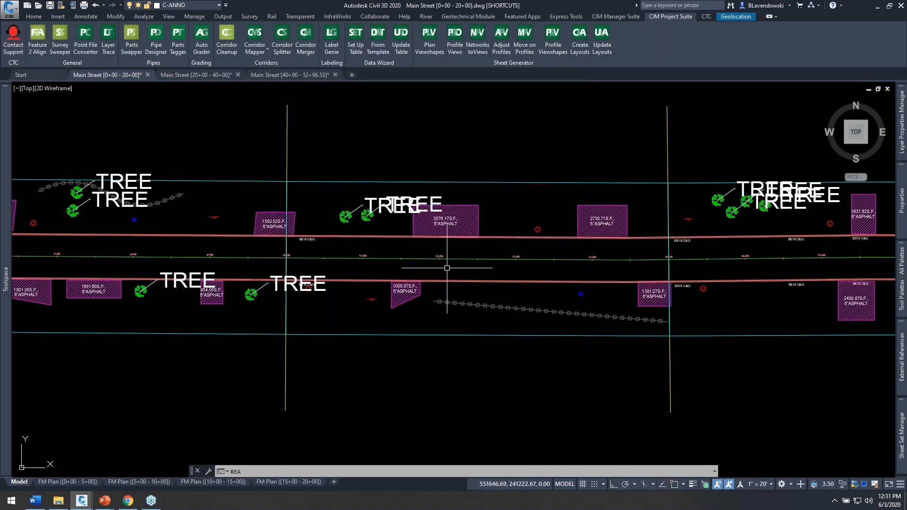
key("Return")
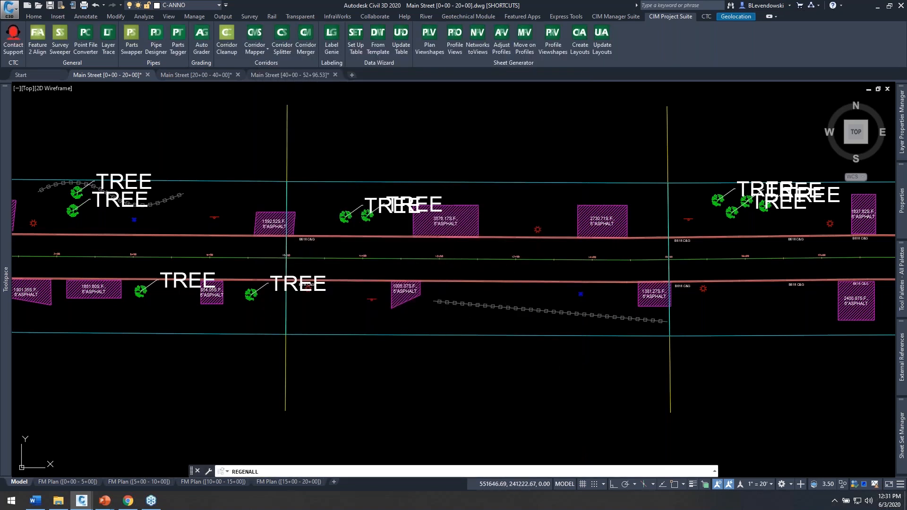
Step: Inspect the size and placement of the TREE label beside the tree just past station 8+00
scroll(165, 297, "up", 2)
middle_click_drag(164, 294, 427, 304)
mouse_move(494, 327)
middle_mouse_down()
mouse_move(713, 326)
mouse_move(559, 318)
middle_mouse_up()
scroll(590, 298, "up", 2)
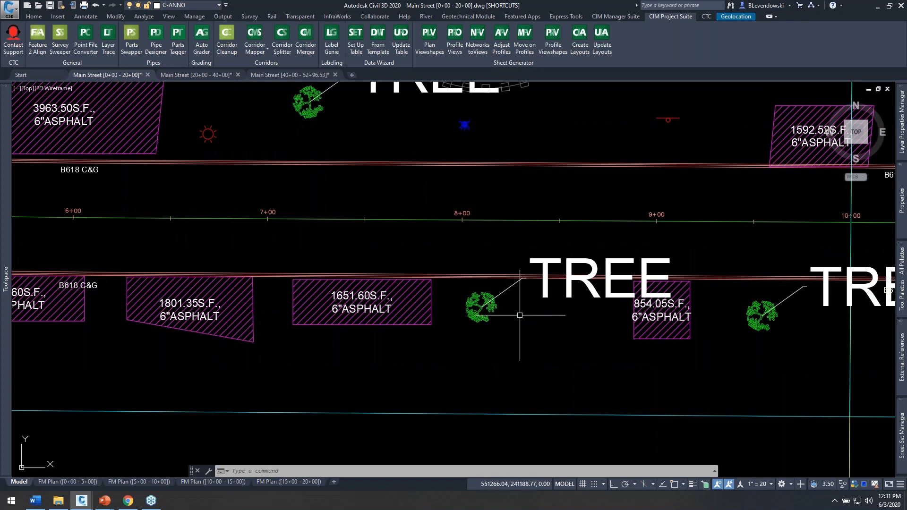
scroll(520, 315, "down", 2)
mouse_move(371, 335)
middle_mouse_down()
mouse_move(582, 324)
mouse_move(401, 314)
middle_mouse_up()
scroll(534, 313, "up", 2)
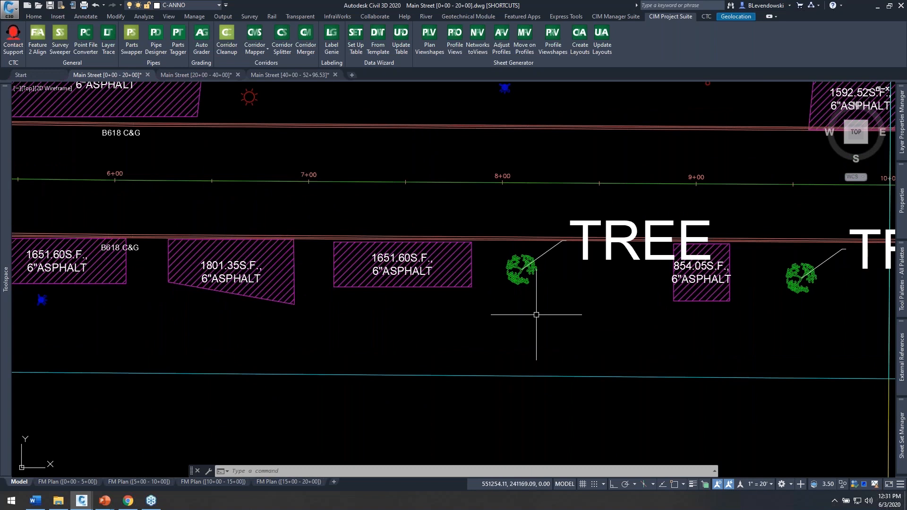
Step: Start a multiline text below the tree near station 8+00 and bring up the field options for it
type("mt")
key("Return")
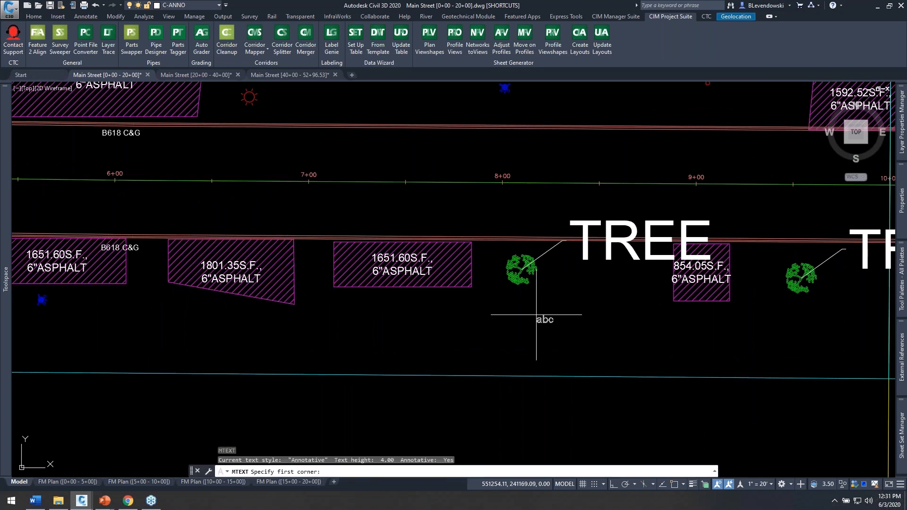
left_click(522, 303)
left_click(631, 367)
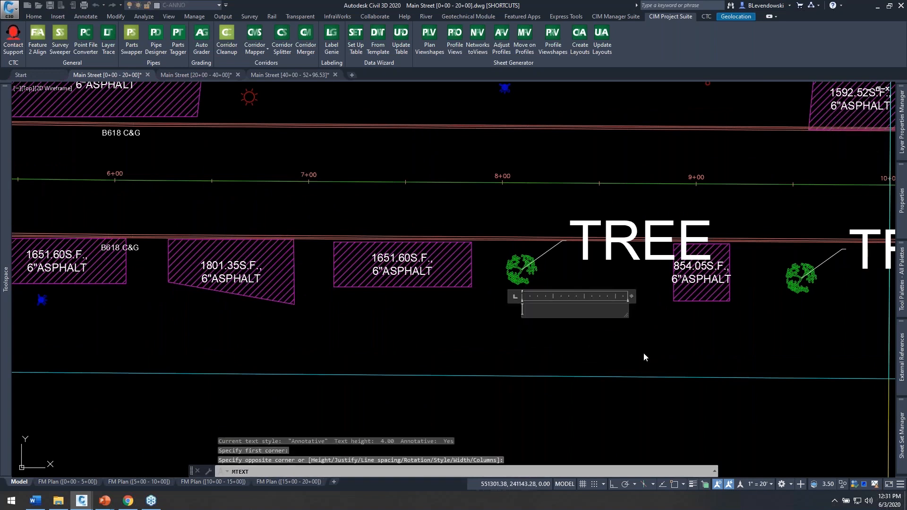
right_click(538, 308)
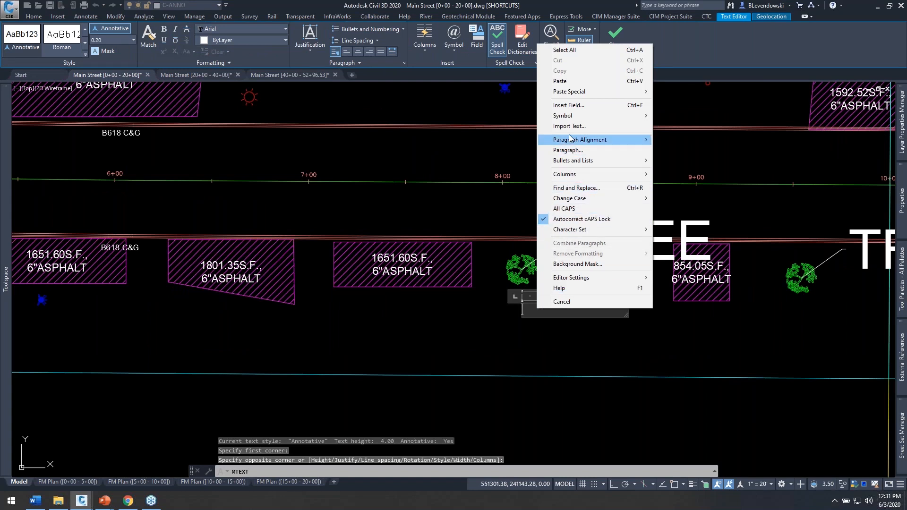
left_click(569, 105)
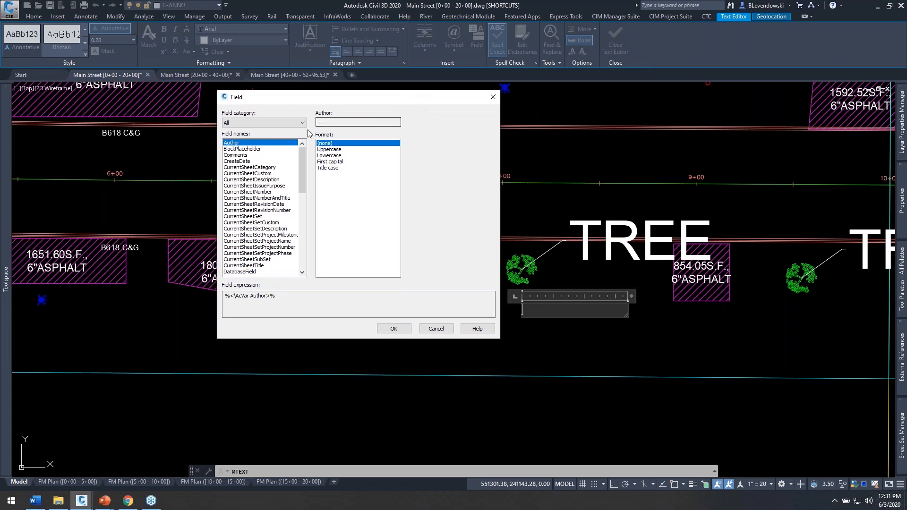
Step: Examine the Object field properties available for the tree block near station 8+00, and cancel the field and the multiline text
left_click(298, 123)
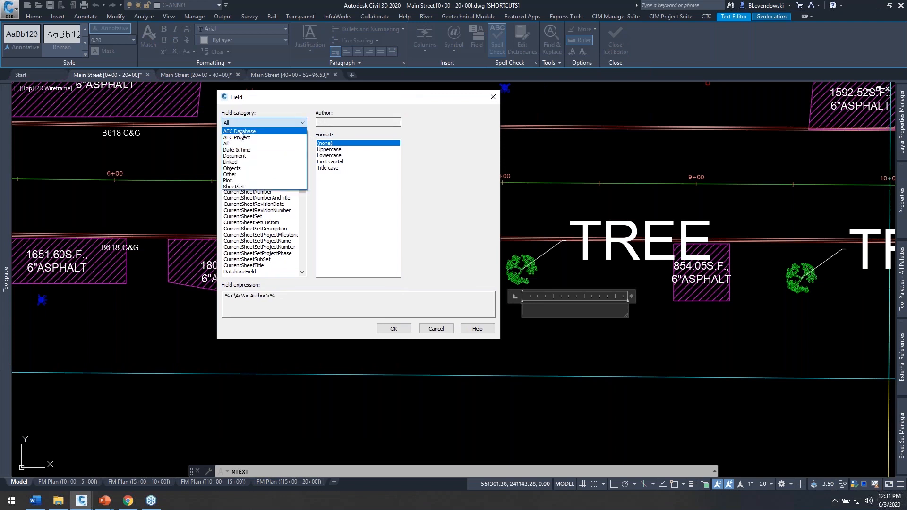
left_click(235, 168)
left_click(231, 161)
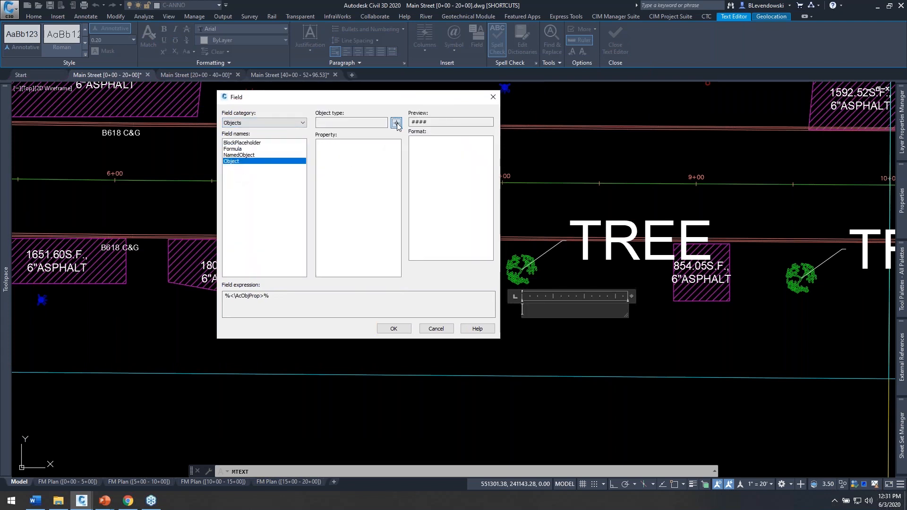
left_click(395, 123)
left_click(511, 254)
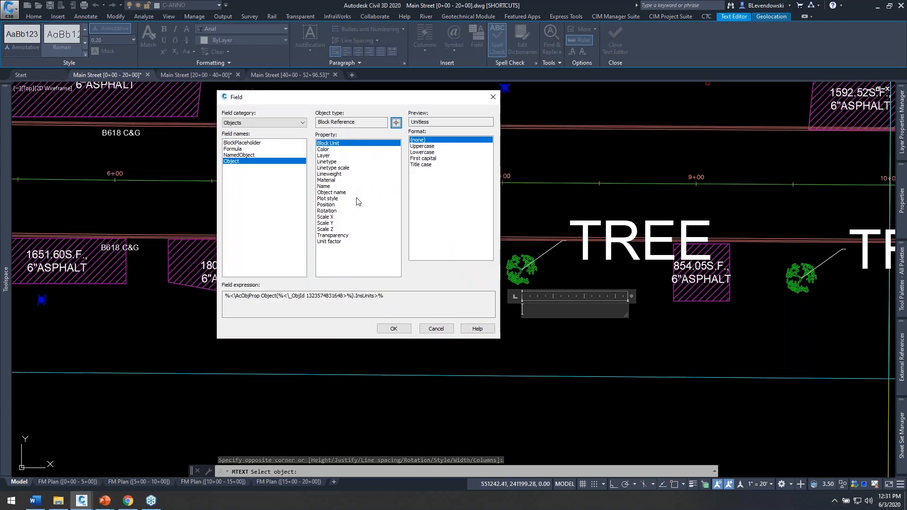
left_click(396, 123)
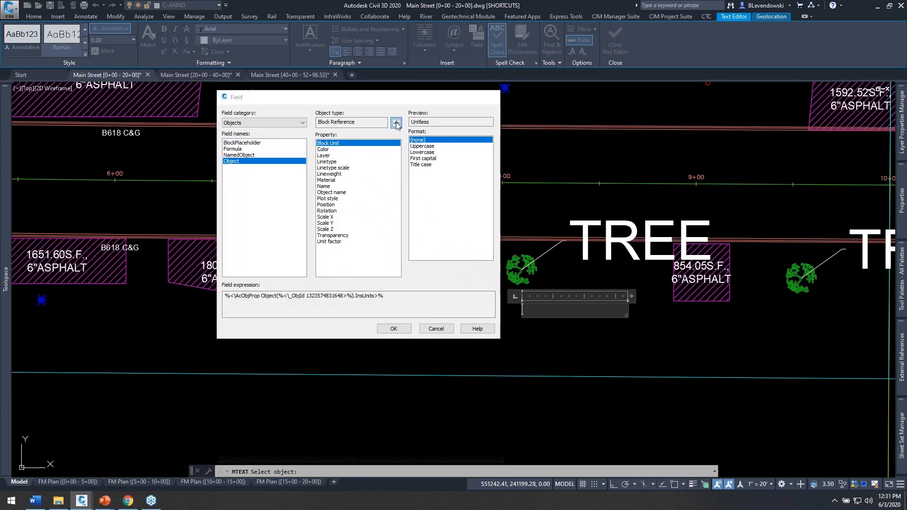
left_click(511, 262)
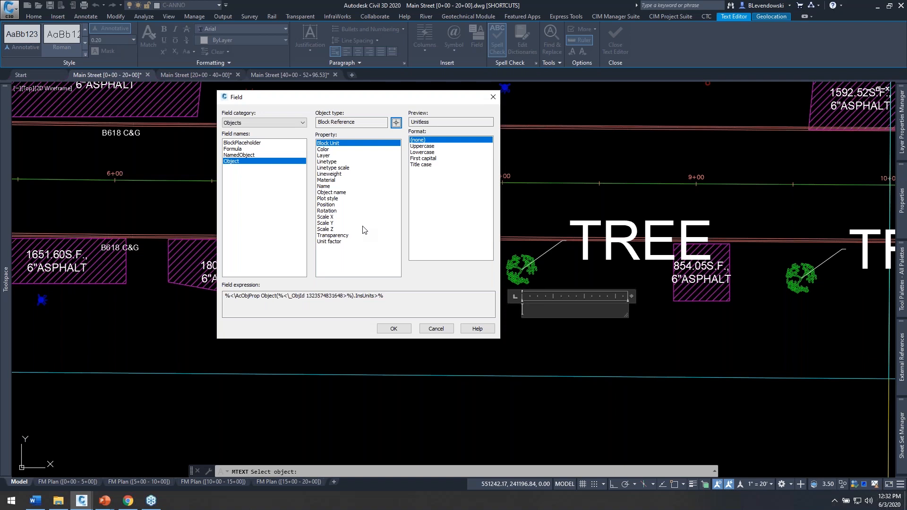
left_click(431, 330)
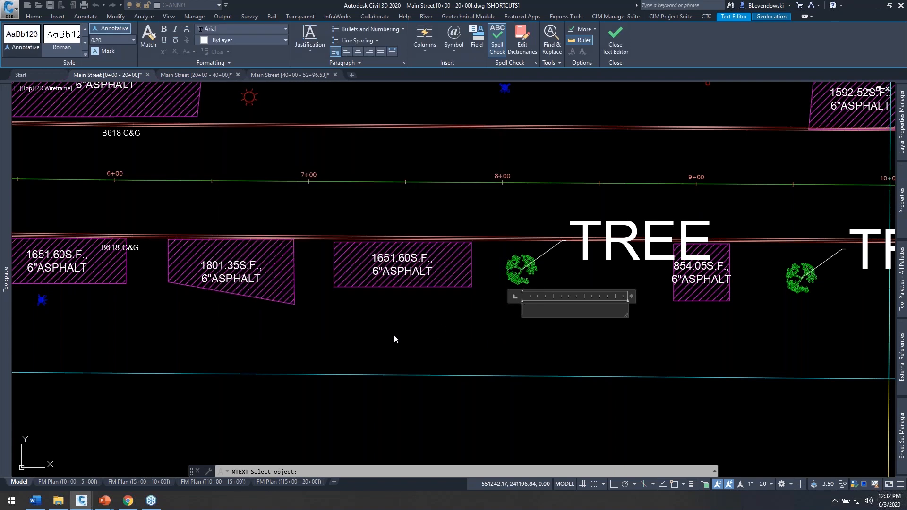
key("Escape")
key("Escape")
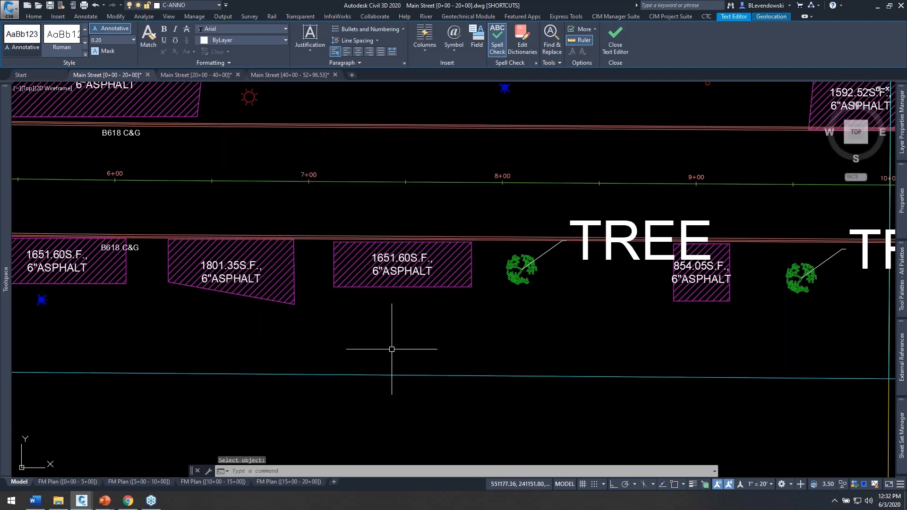
scroll(453, 338, "down", 2)
scroll(454, 337, "down", 2)
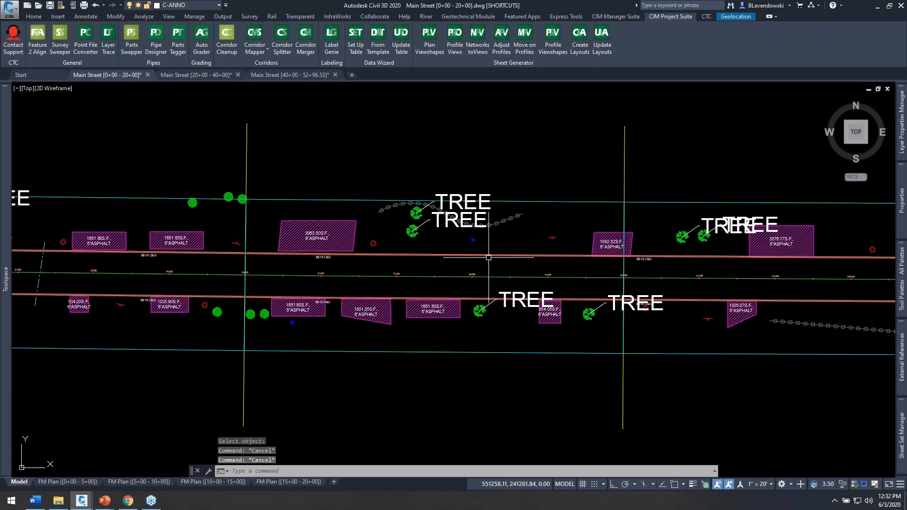
scroll(504, 235, "up", 2)
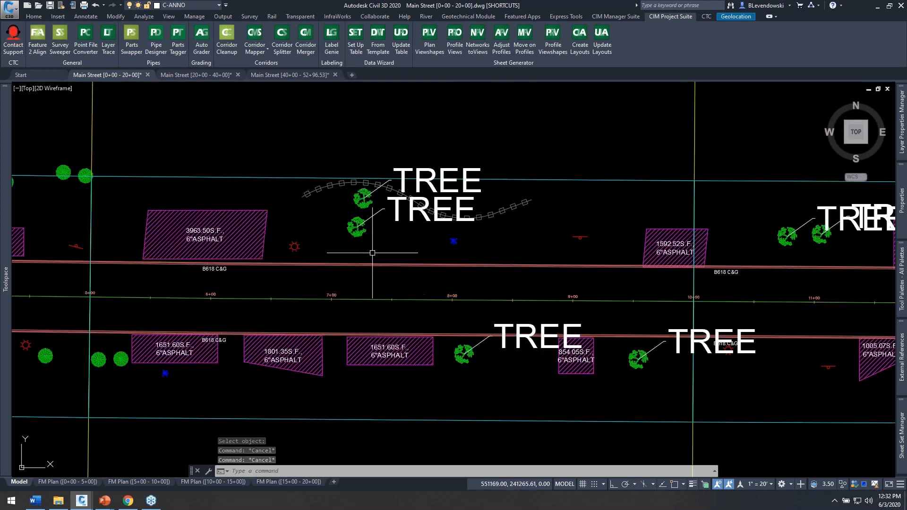
middle_click_drag(328, 229, 339, 214)
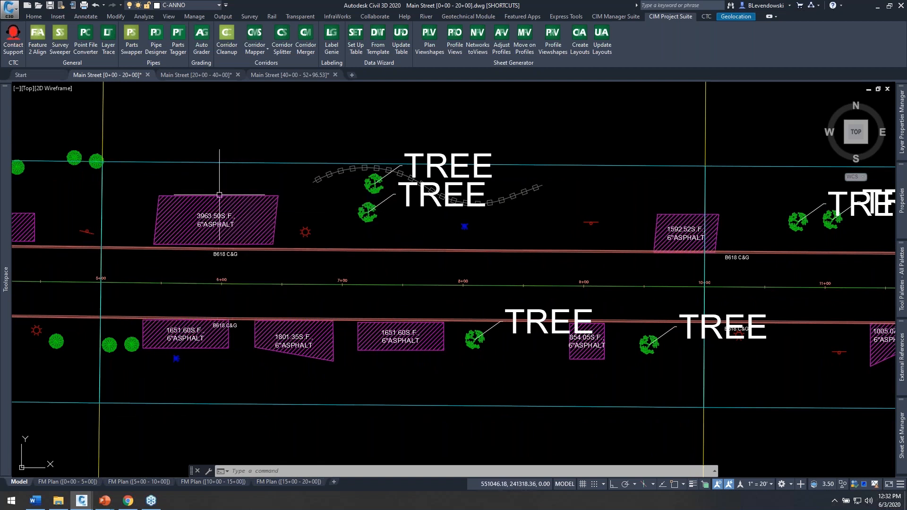
Step: Close the three Main Street drawings without saving their changes
left_click(148, 74)
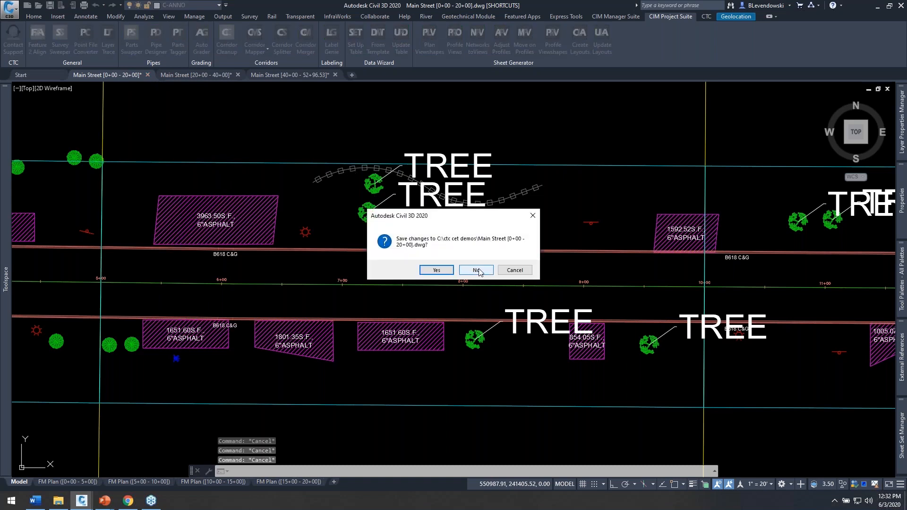
left_click(476, 269)
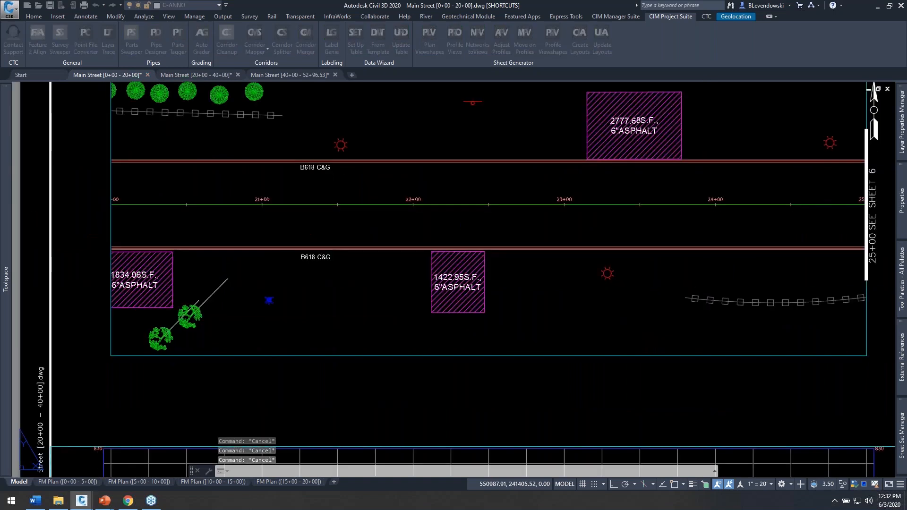
left_click(148, 75)
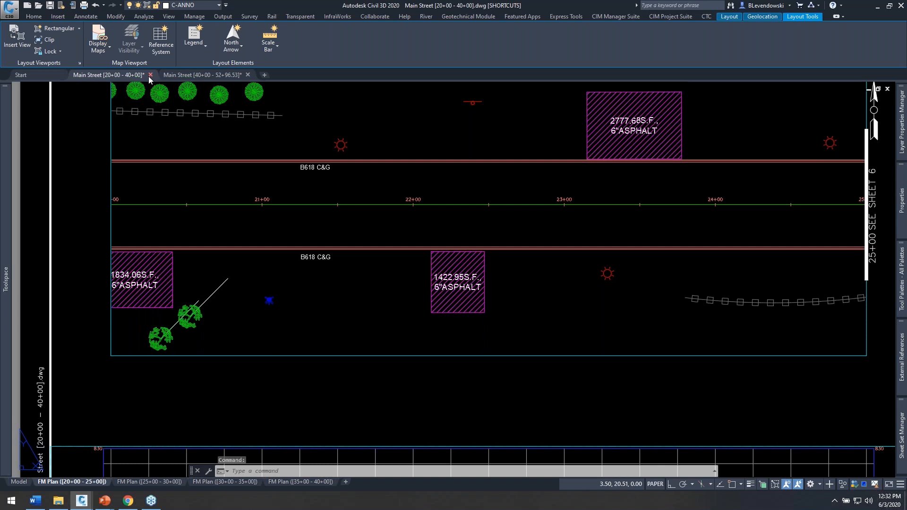
left_click(476, 269)
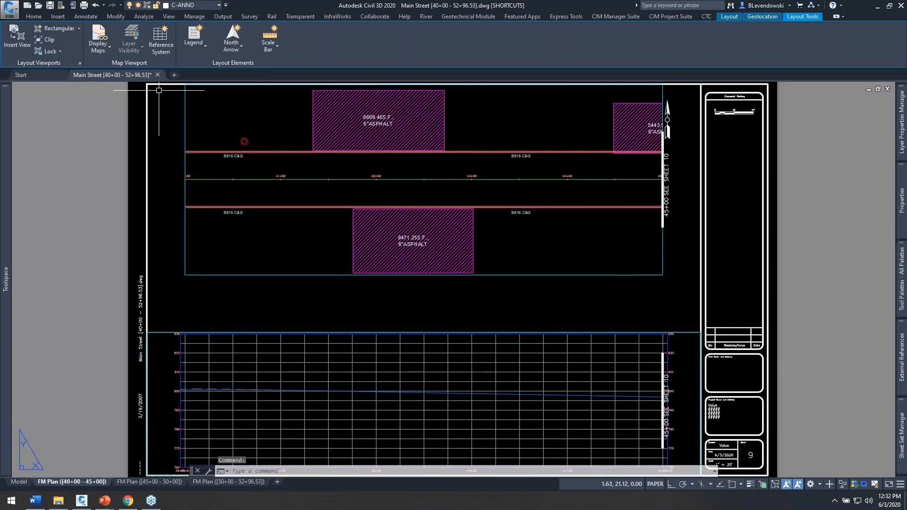
left_click(157, 74)
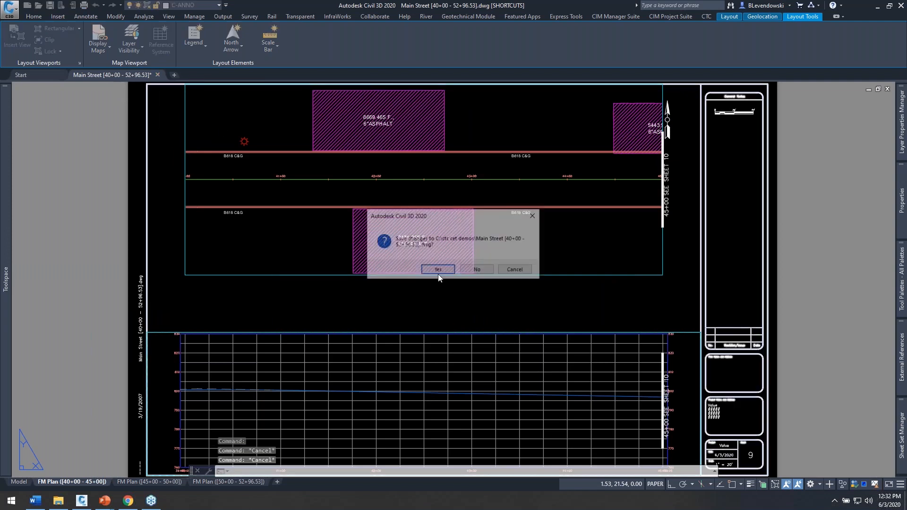
left_click(473, 271)
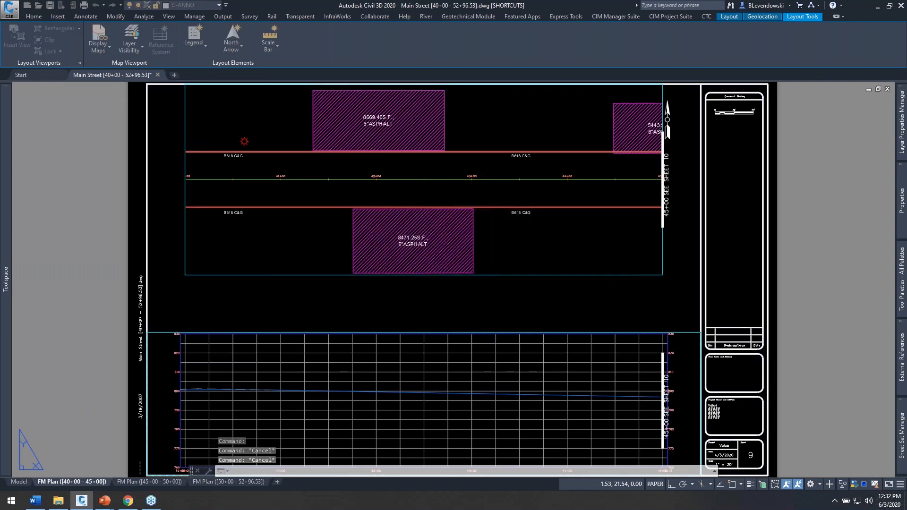
Step: Open the Line,curve lots1, lots2 and lots3 drawings from File Explorer and look over the lot layout in each
left_click(53, 504)
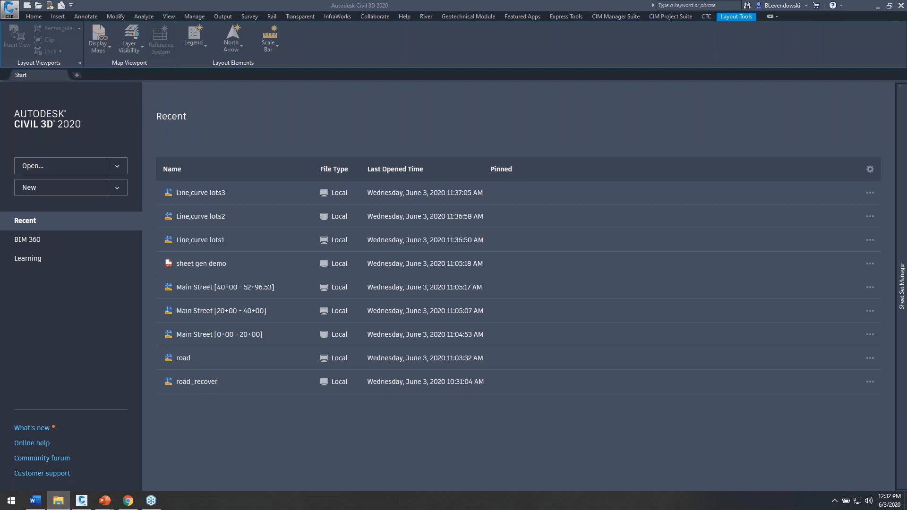
left_click_drag(112, 183, 287, 150)
mouse_move(350, 121)
left_mouse_down()
mouse_move(197, 138)
mouse_move(148, 205)
mouse_move(128, 209)
left_mouse_up()
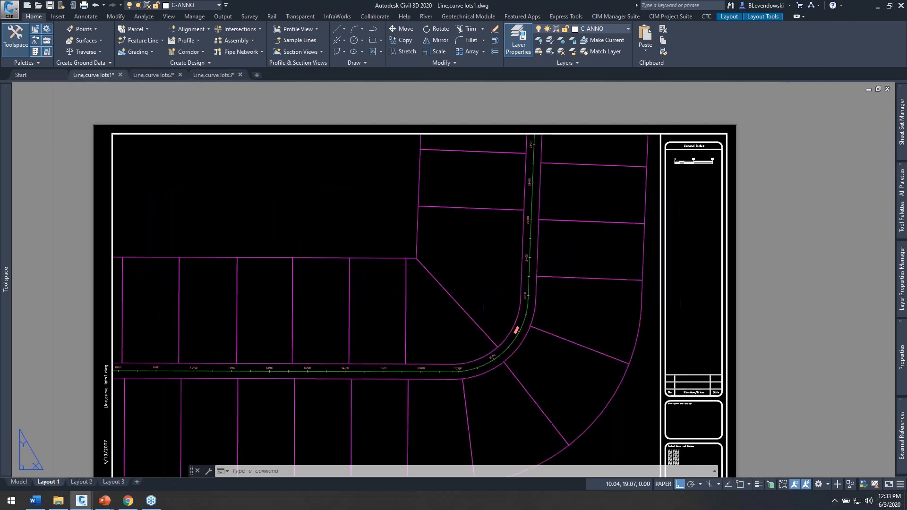
left_click(155, 74)
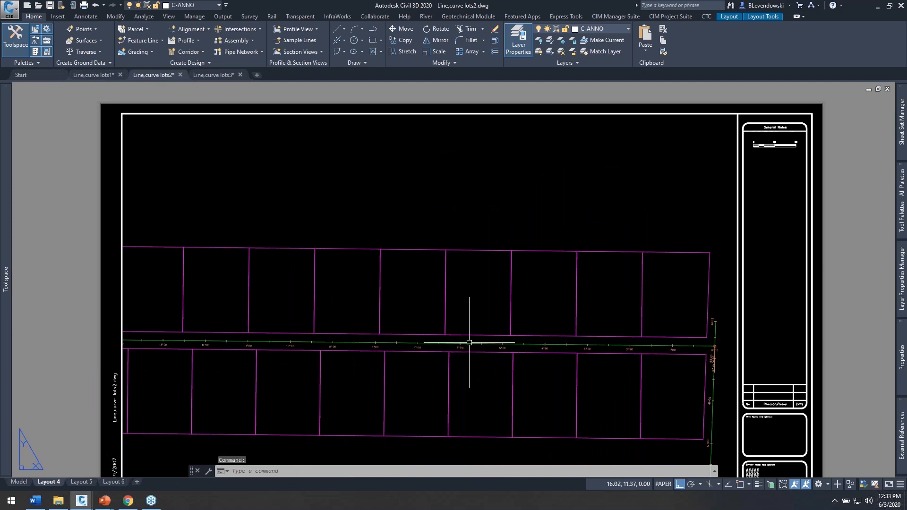
left_click(216, 74)
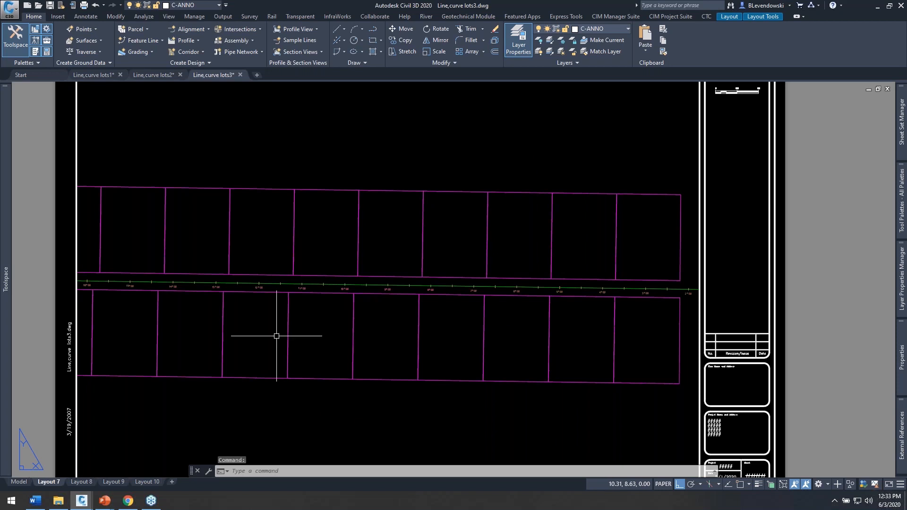
Step: Start Label Genie from the Line,curve lots1 drawing and include the other two open lots drawings as additional drawings
left_click(92, 75)
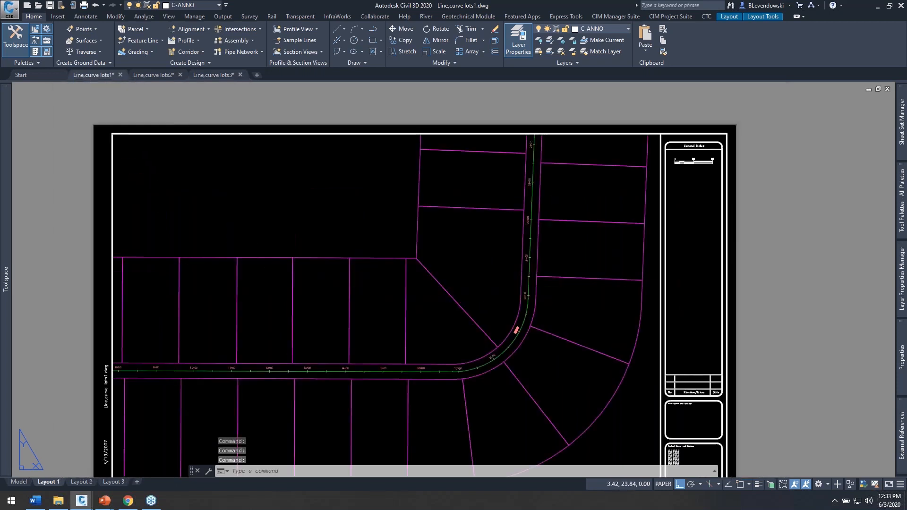
left_click(670, 16)
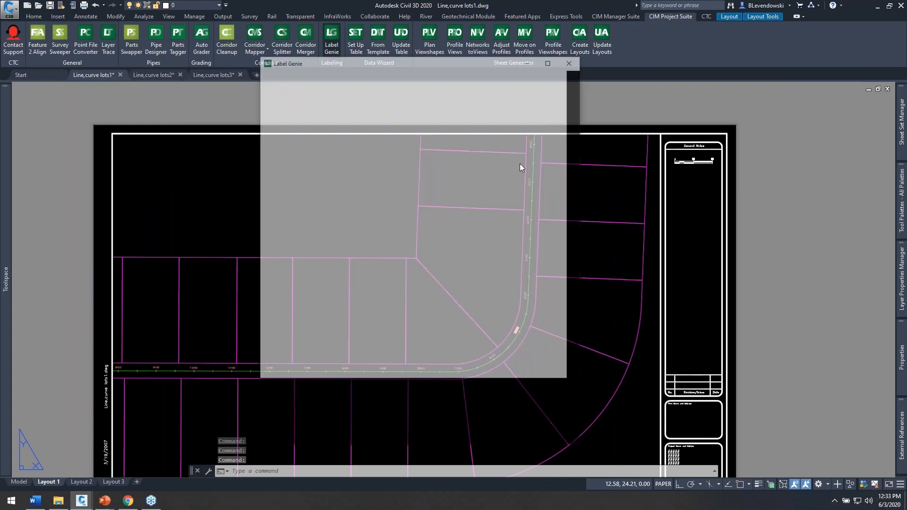
left_click(322, 230)
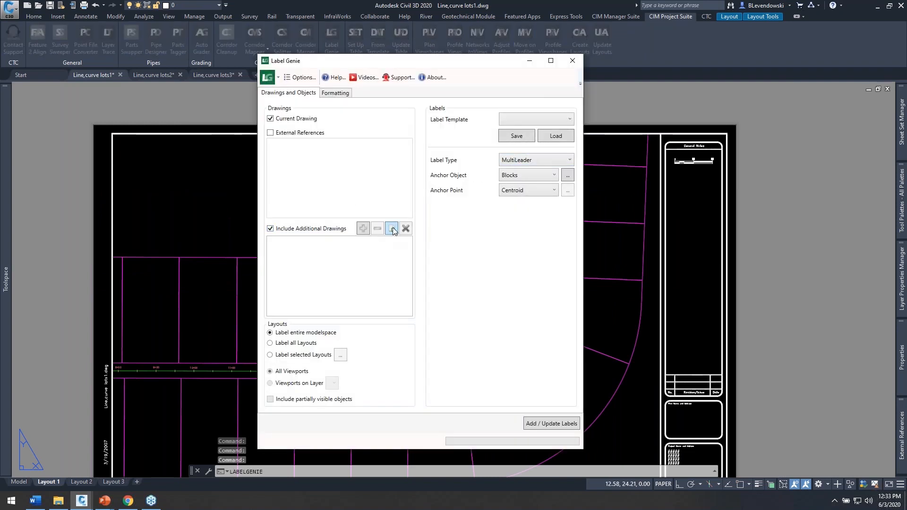
left_click(392, 229)
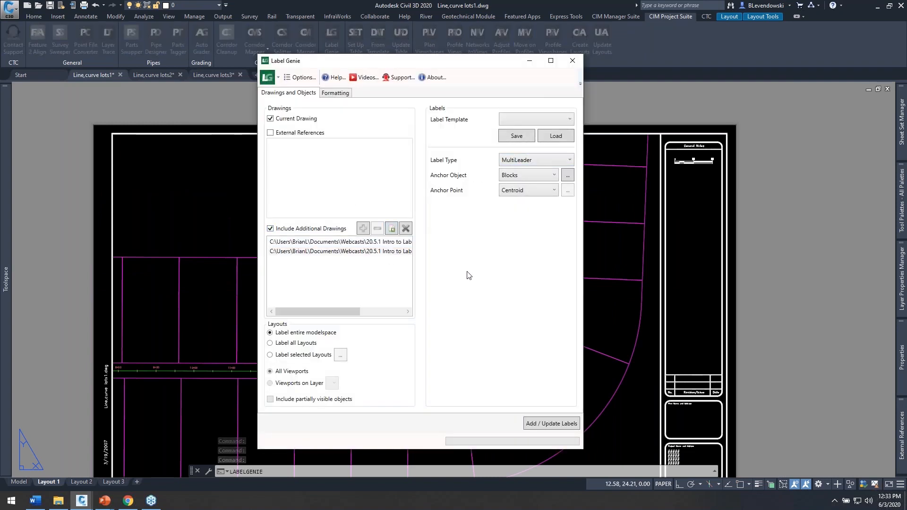
Step: Set the label type to Line / Curve and clear the C-TREE-DECI layer filter for the polyline anchor objects
left_click(529, 160)
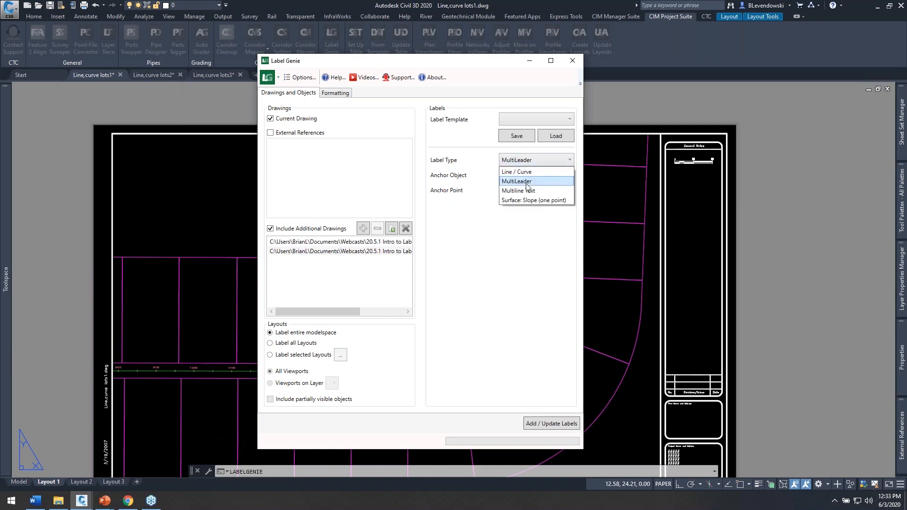
left_click(523, 173)
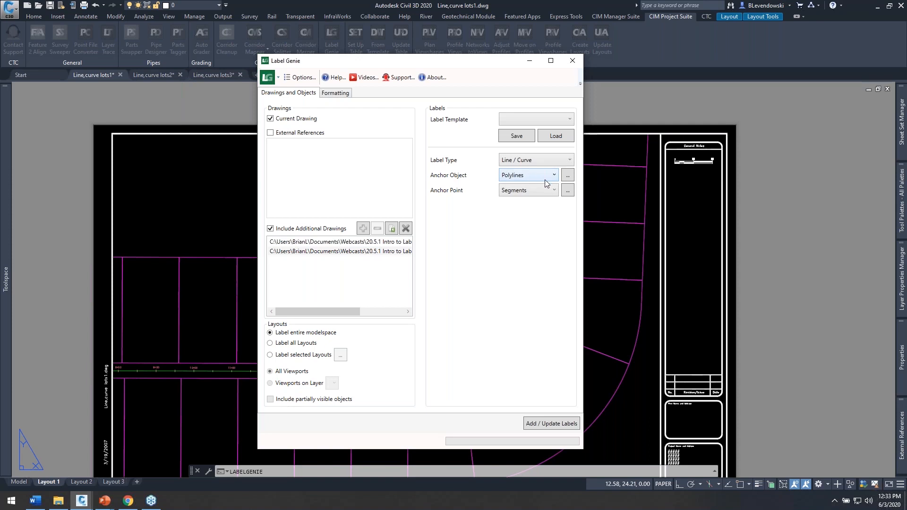
left_click(567, 176)
double_click(196, 124)
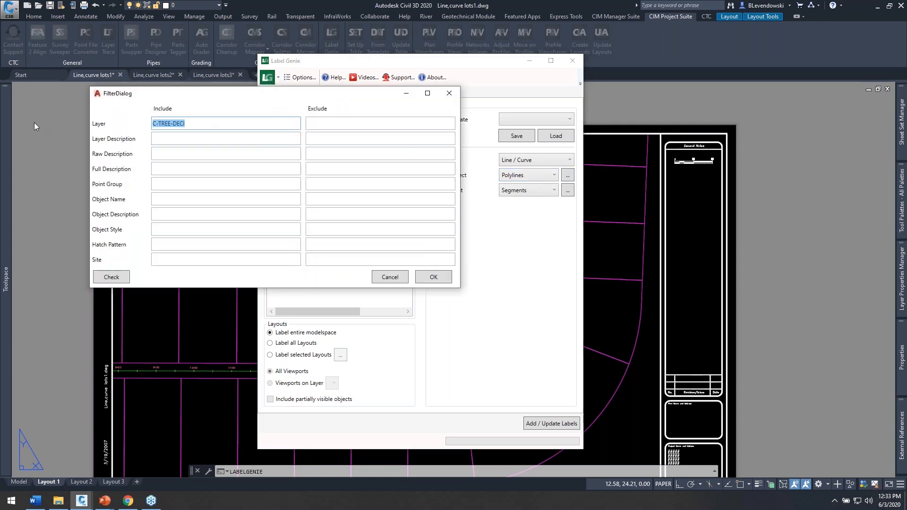
key("BackSpace")
left_click(437, 278)
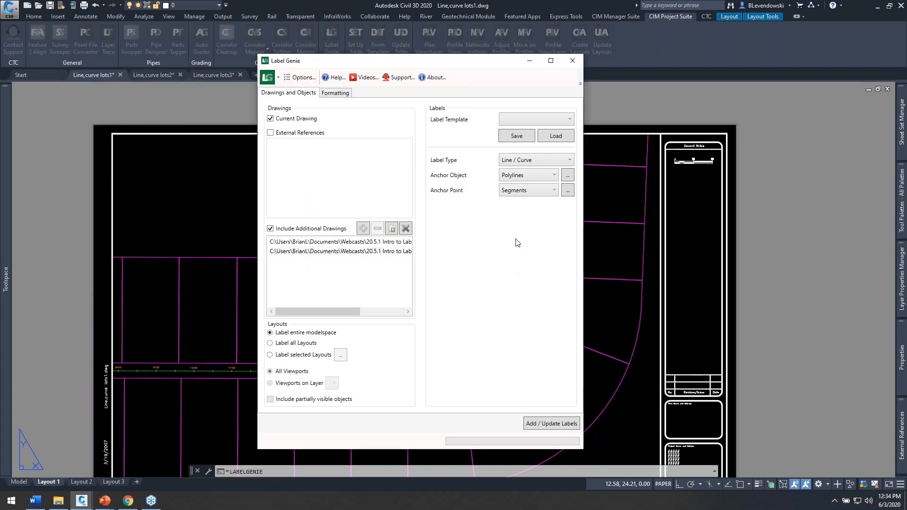
Step: Anchor the labels to polyline Segments, covering both Line and Curve segments
left_click(533, 190)
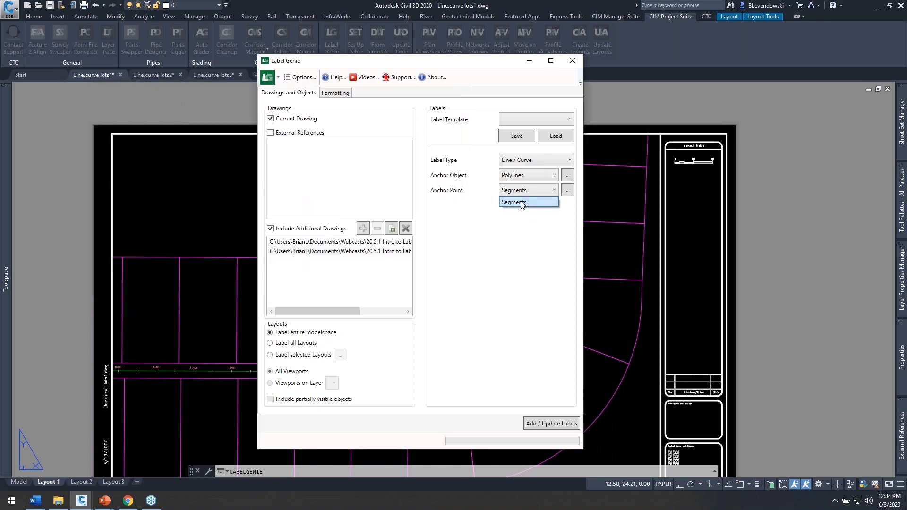
left_click(521, 203)
left_click(568, 191)
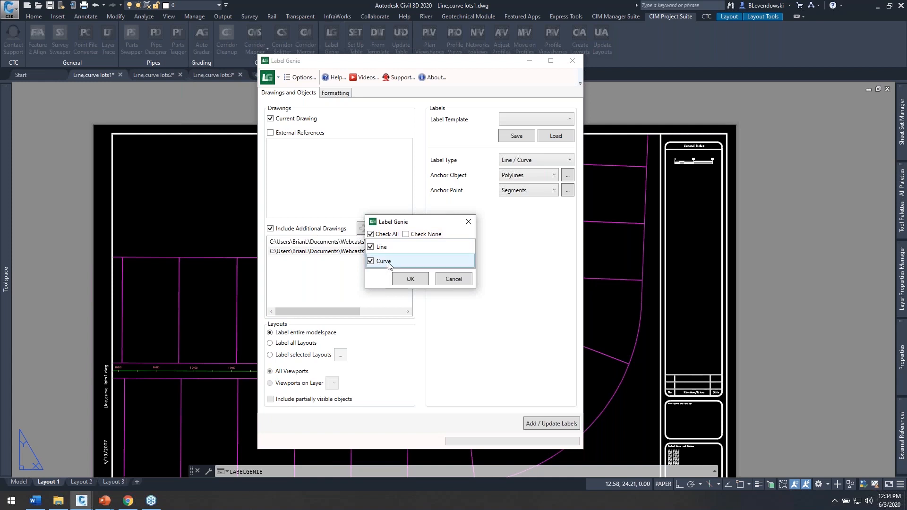
left_click(410, 279)
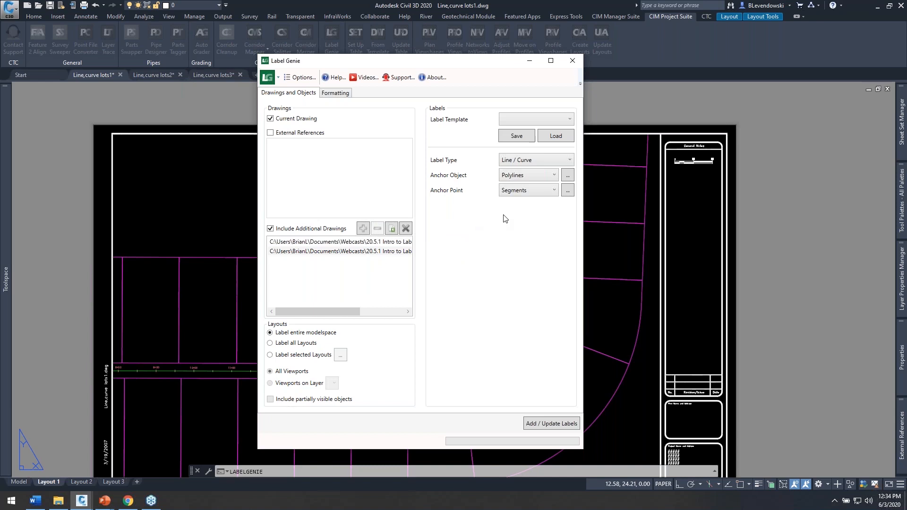
Step: Enable overriding the Civil 3D label fields in the label formatting
left_click(336, 93)
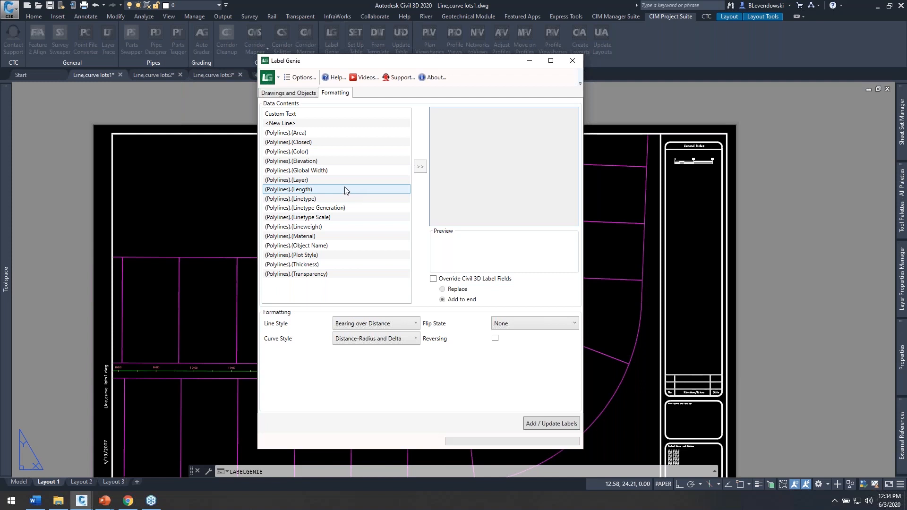
left_click(433, 279)
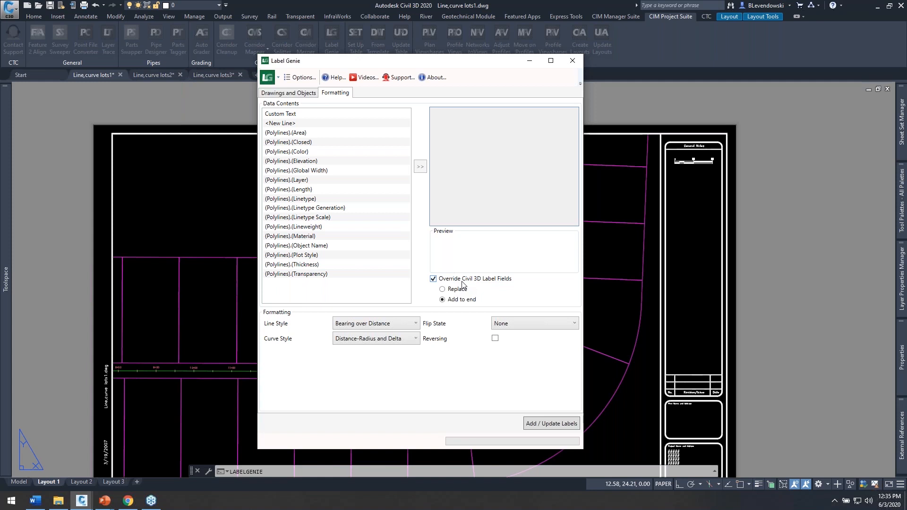
left_click_drag(454, 68, 727, 37)
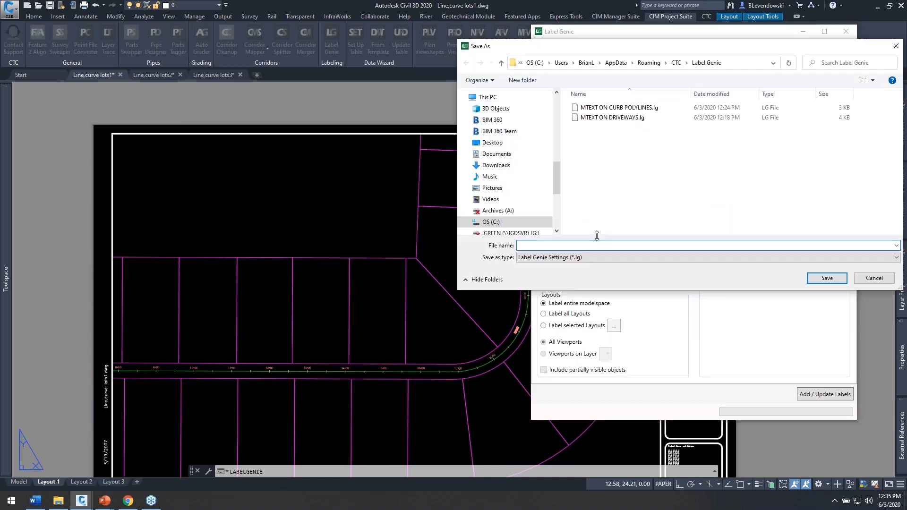
Step: Save the label settings as a template named LOT LINE LABELS and check the available label templates
type("LOT LINE LABELS")
left_click(827, 279)
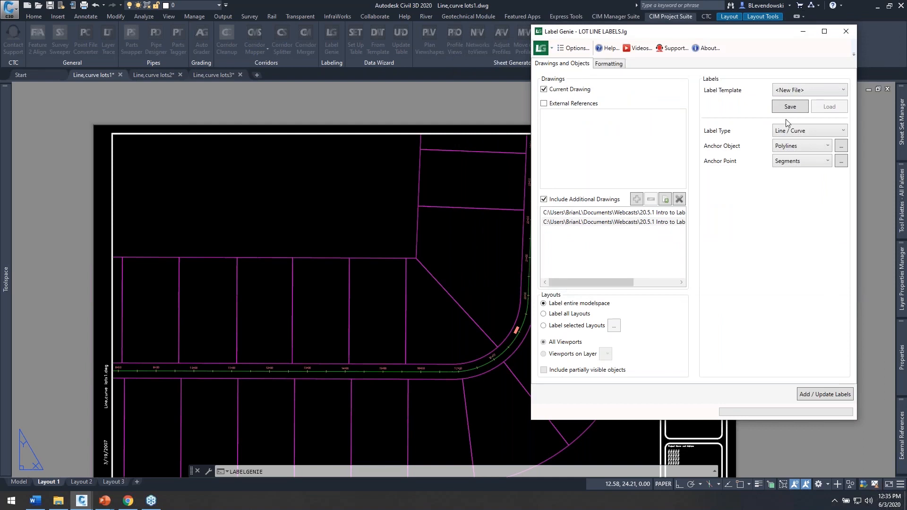
left_click(807, 88)
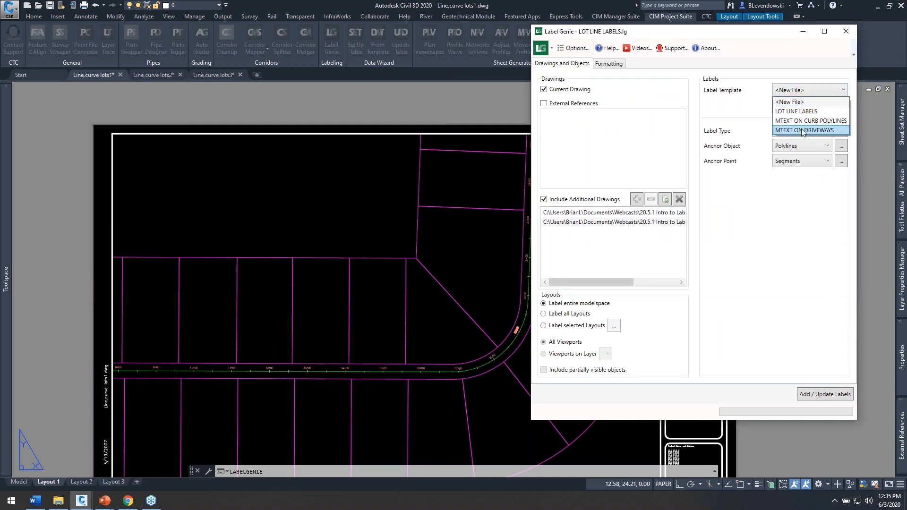
left_click(748, 34)
Step: Review the Labeling Templates Path in the Label Genie options
left_click_drag(747, 34, 587, 64)
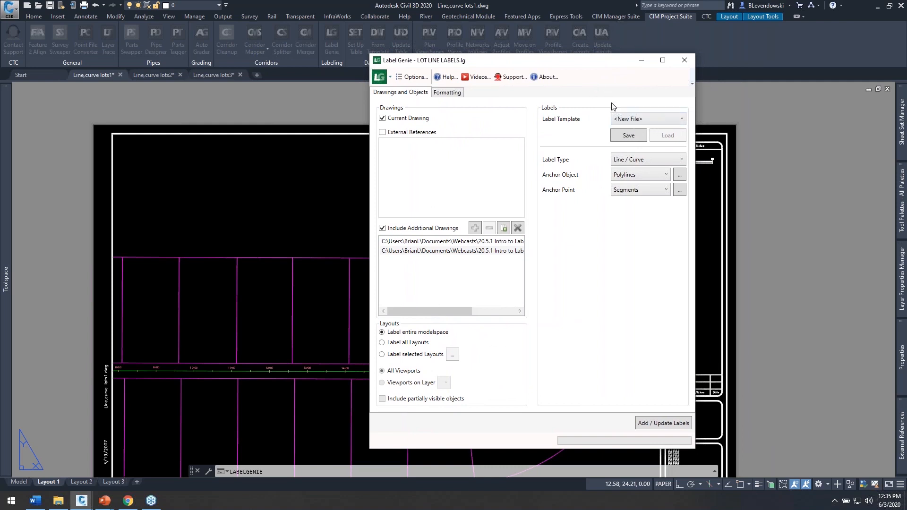
left_click(411, 77)
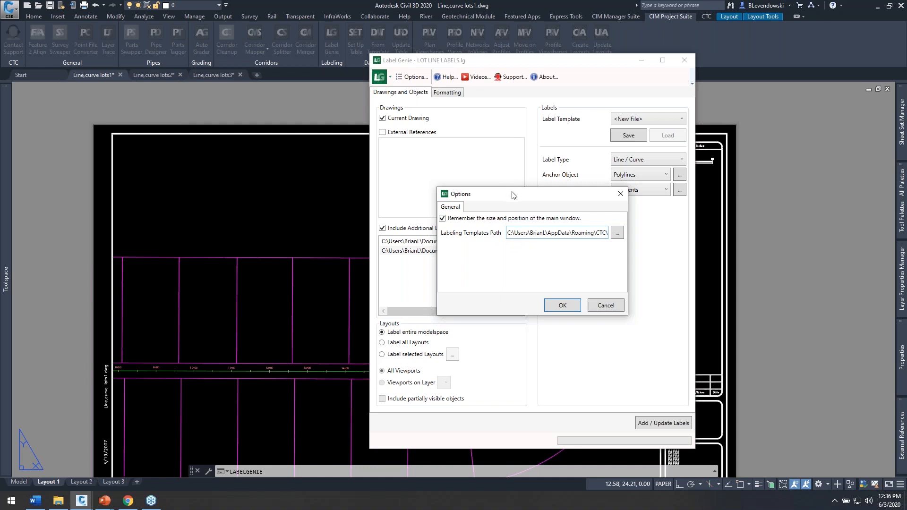
left_click_drag(523, 197, 521, 169)
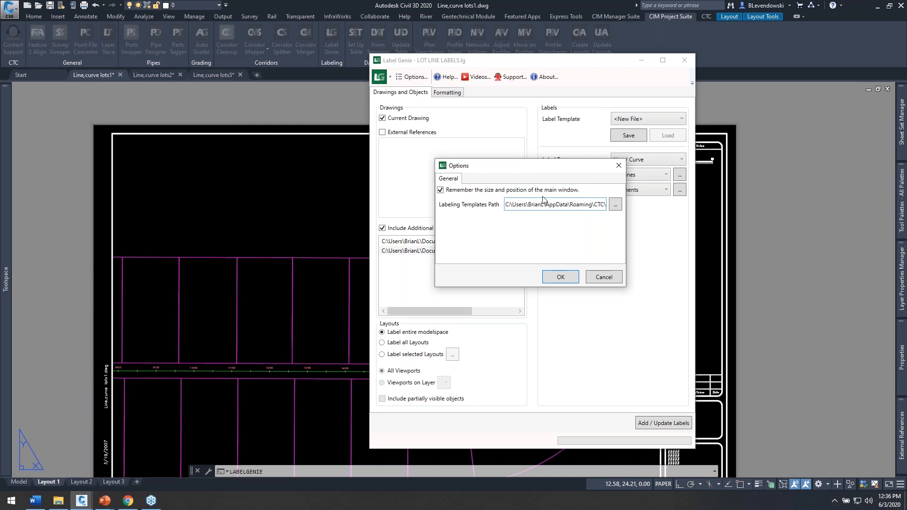
left_click(560, 277)
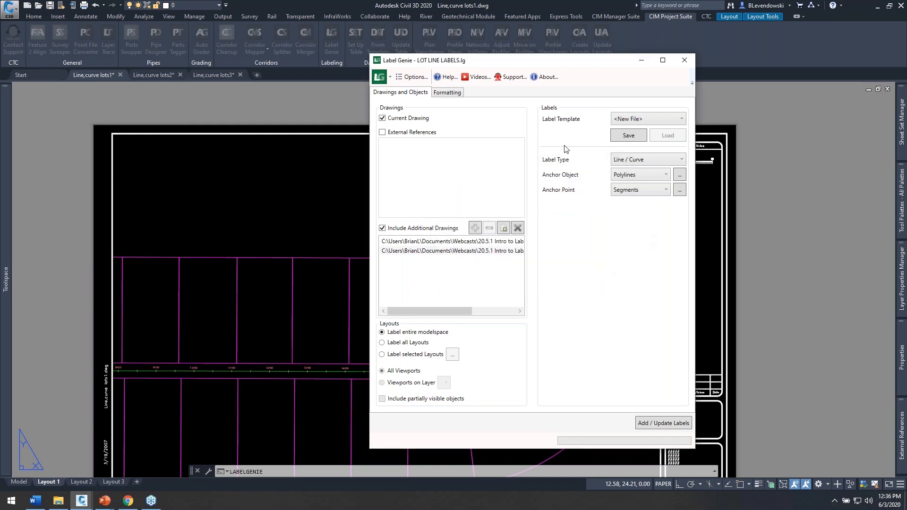
Step: Add the line and curve labels to all three lots drawings and look over the labeled lots in each
left_click(445, 93)
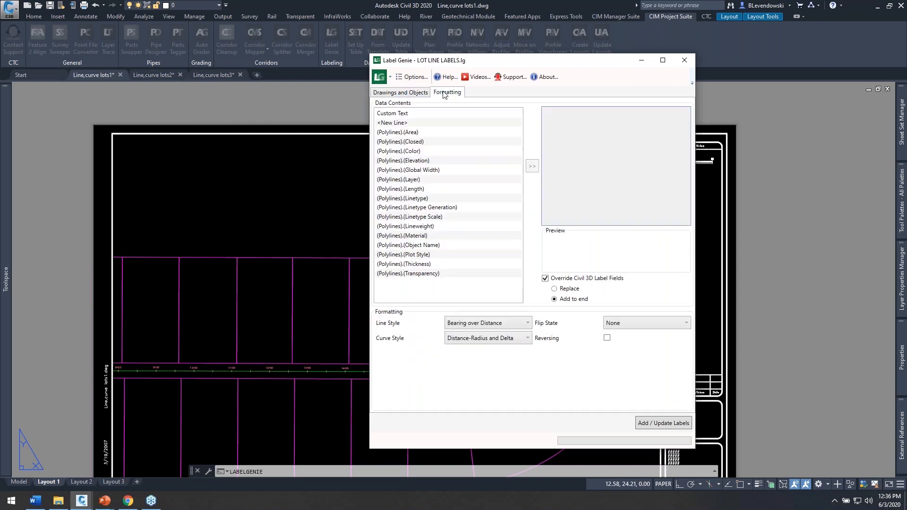
left_click(409, 93)
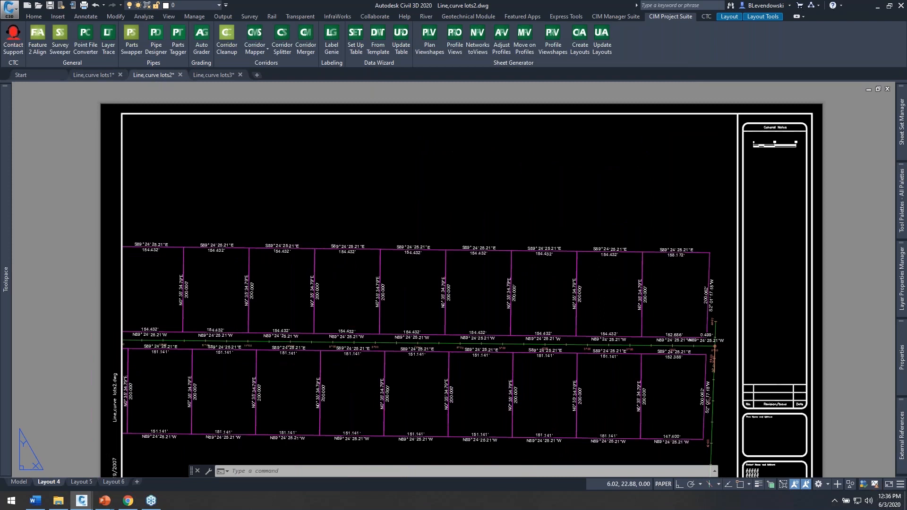
left_click(219, 74)
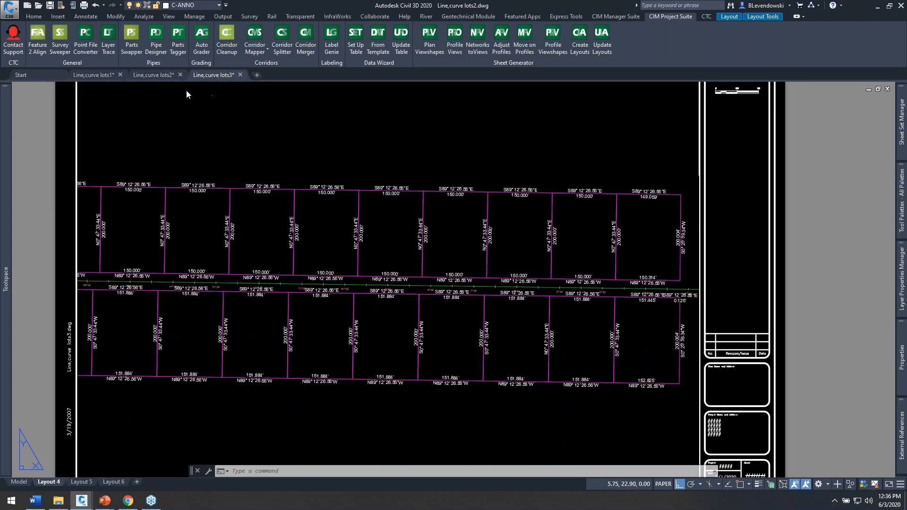
left_click(99, 76)
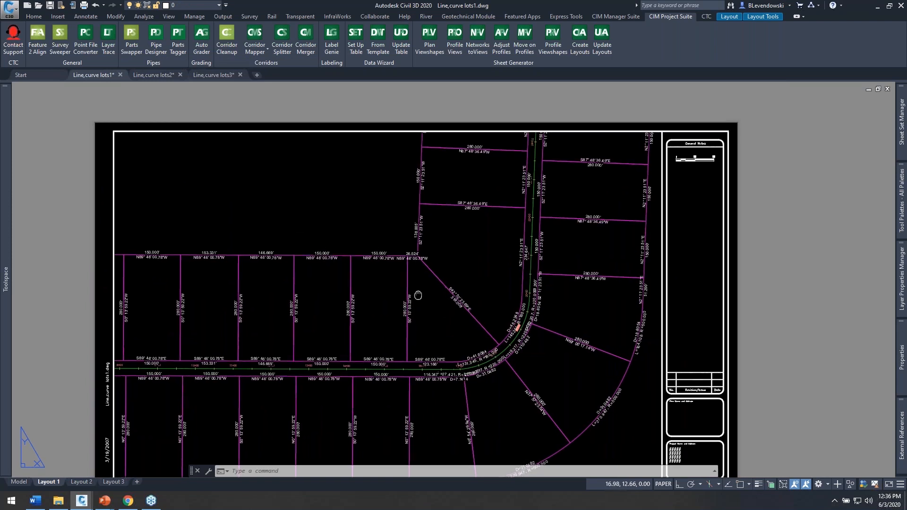
middle_click_drag(415, 296, 482, 243)
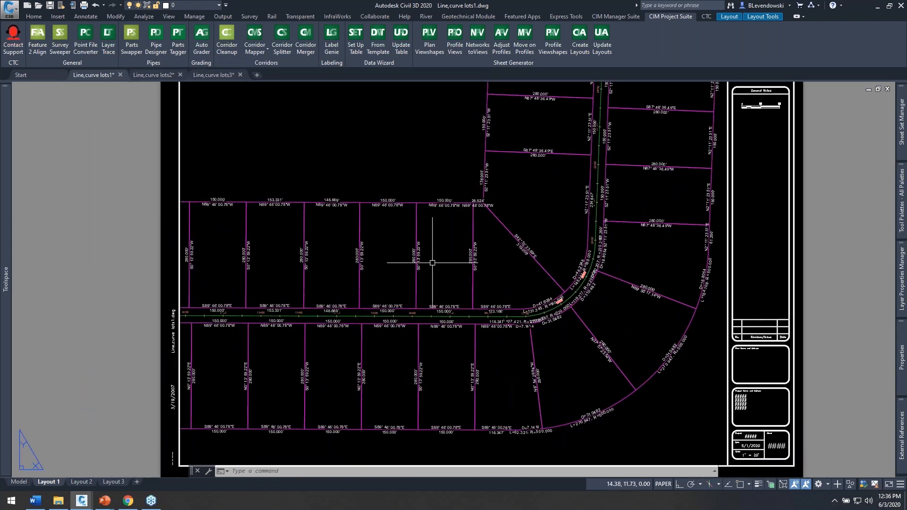
scroll(431, 258, "up", 4)
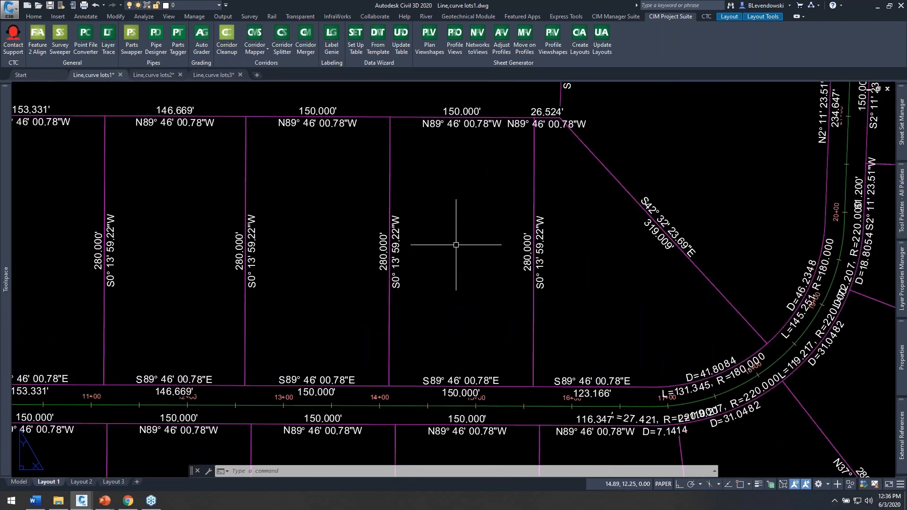
Step: Activate the lots viewport and inspect the label on the shared lot line near station 14+00 and both adjoining lot polylines
double_click(444, 292)
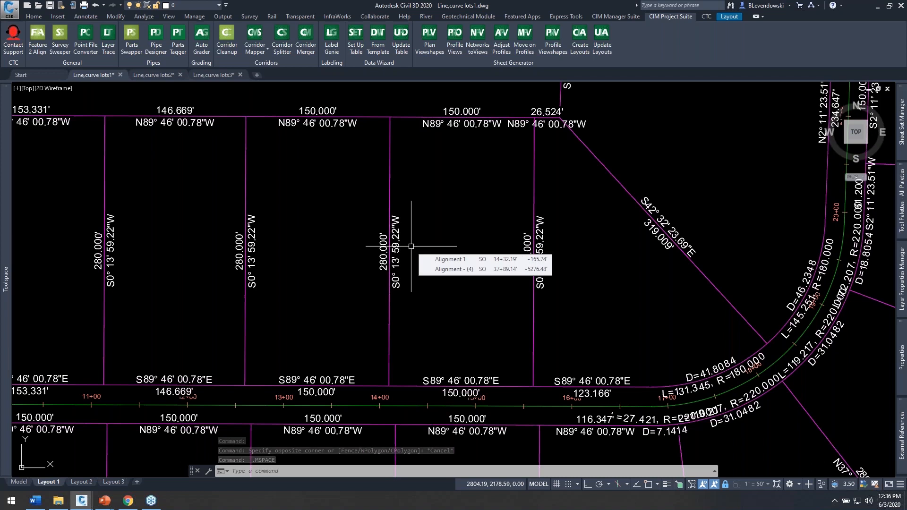
left_click(397, 220)
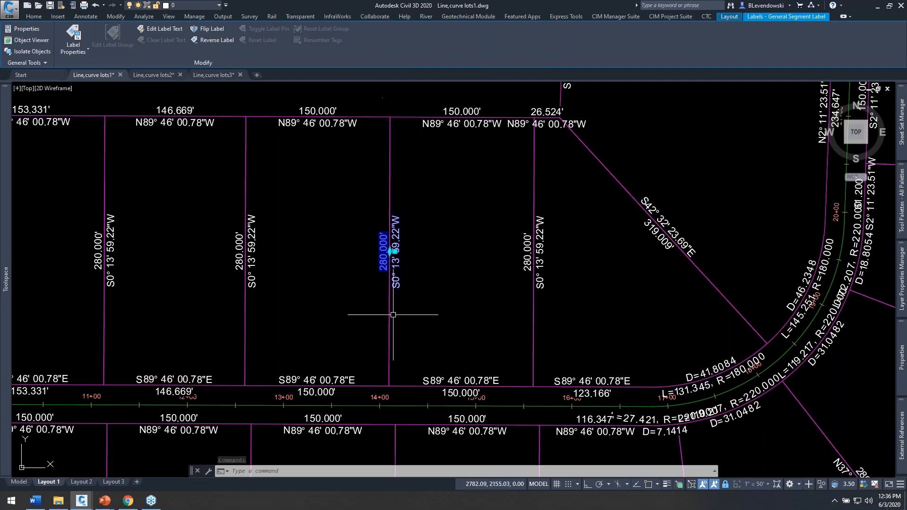
key("Escape")
left_click(406, 117)
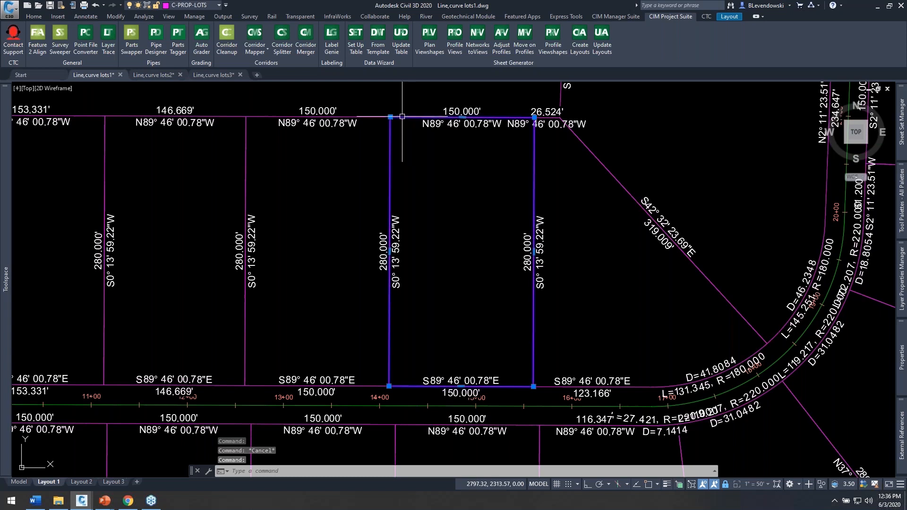
key("Escape")
left_click(378, 116)
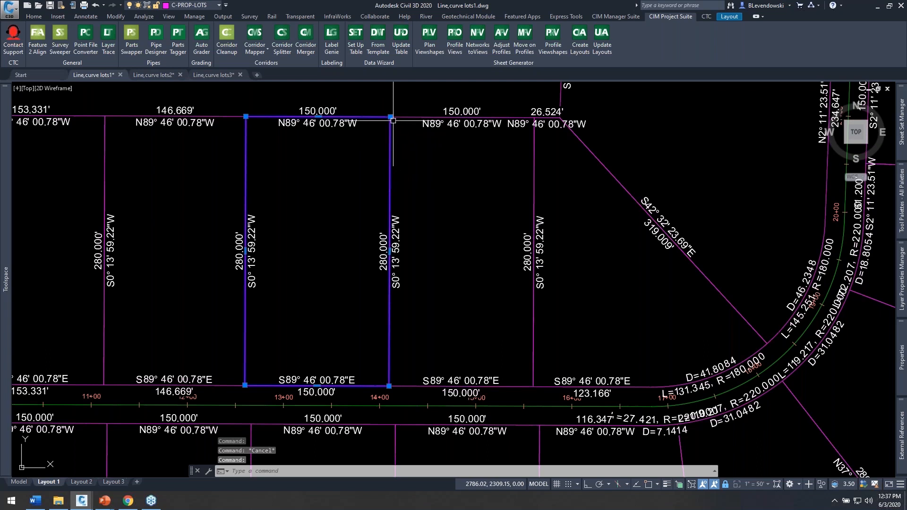
key("Escape")
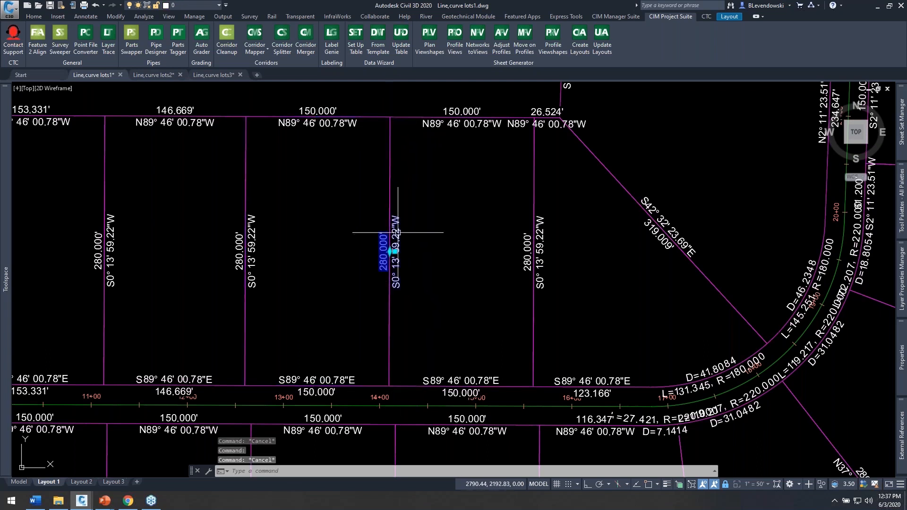
Step: Slide the 280.000' label on the shared lot line near station 14+00 along the line and back to about its middle
left_click(393, 246)
left_click(390, 252)
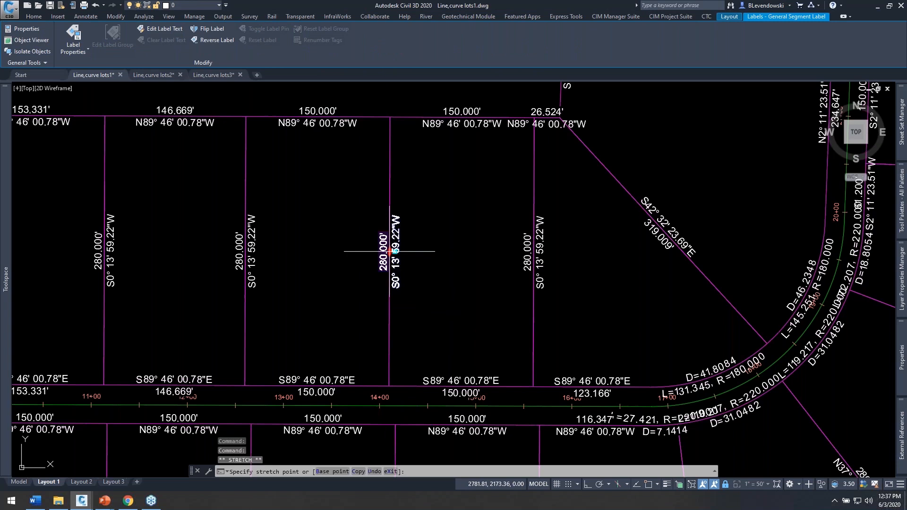
left_click(389, 196)
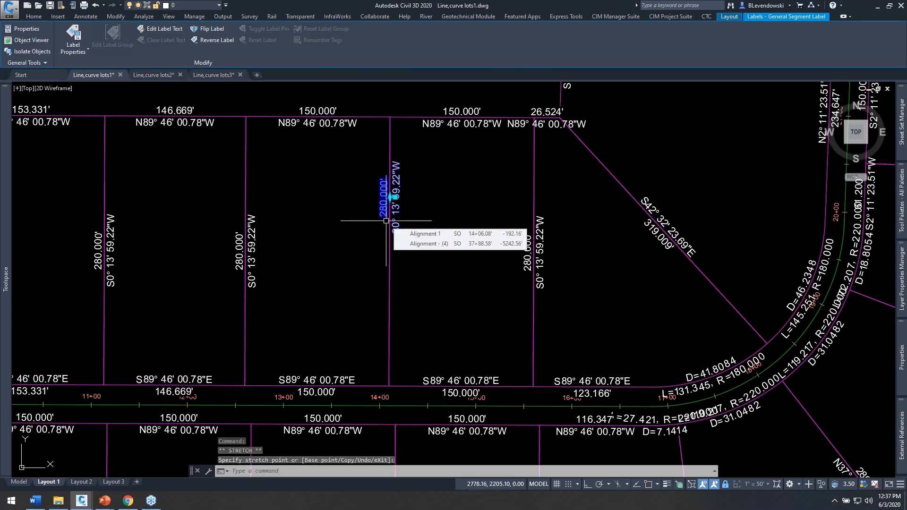
left_click(389, 197)
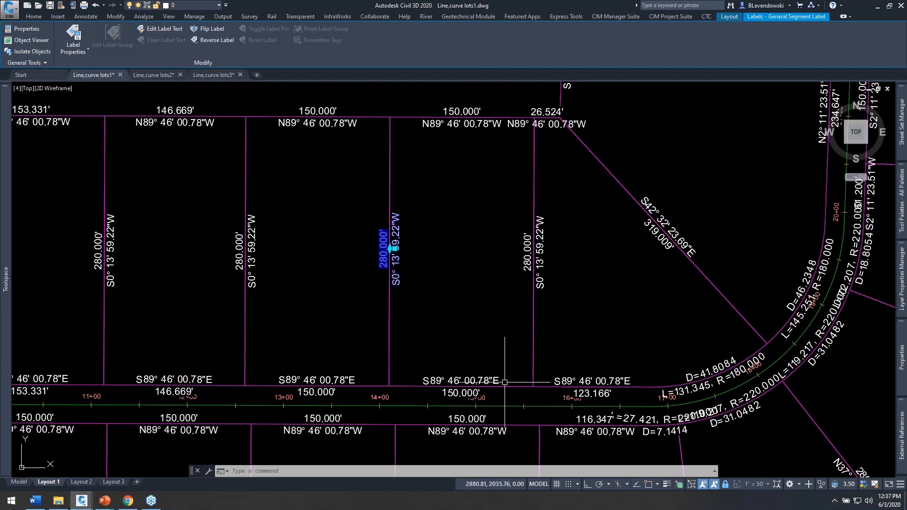
mouse_move(565, 358)
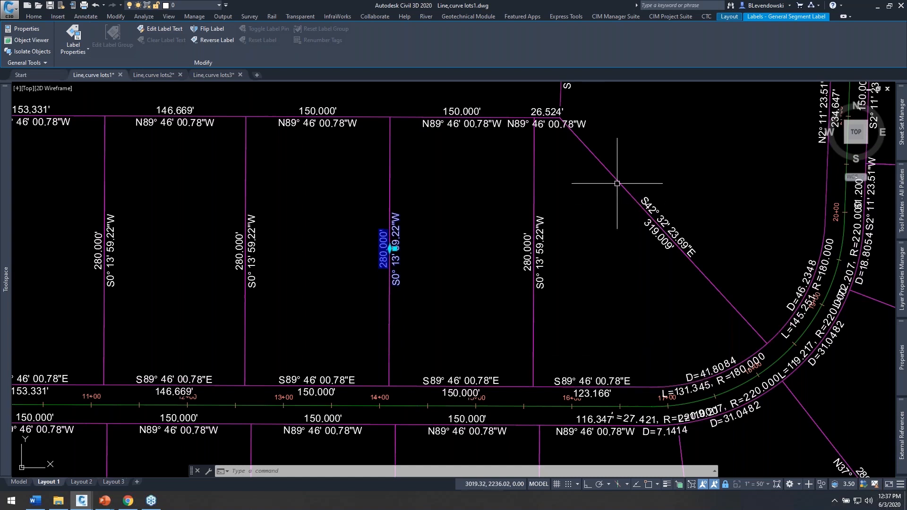
key("Escape")
key("Escape")
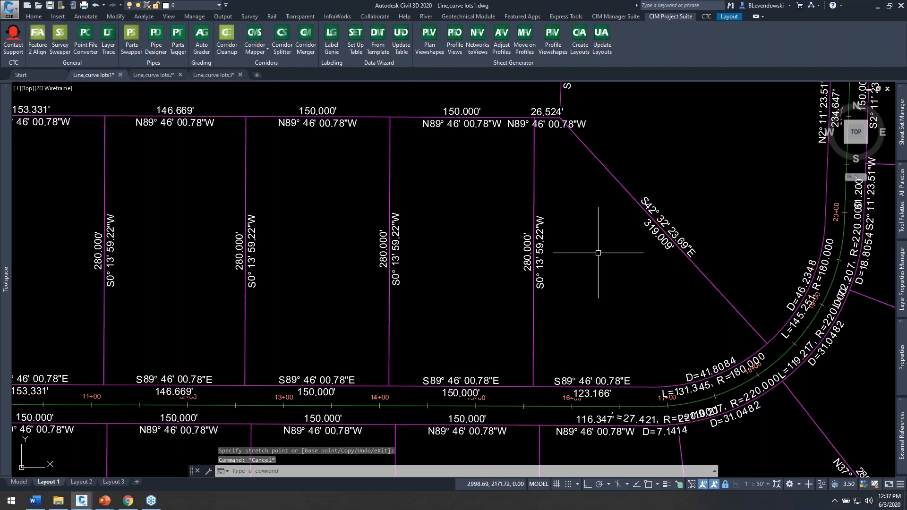
Step: Pull the 26.524' label off its short lot line into the open space of the lot below, with a leader
left_click(548, 122)
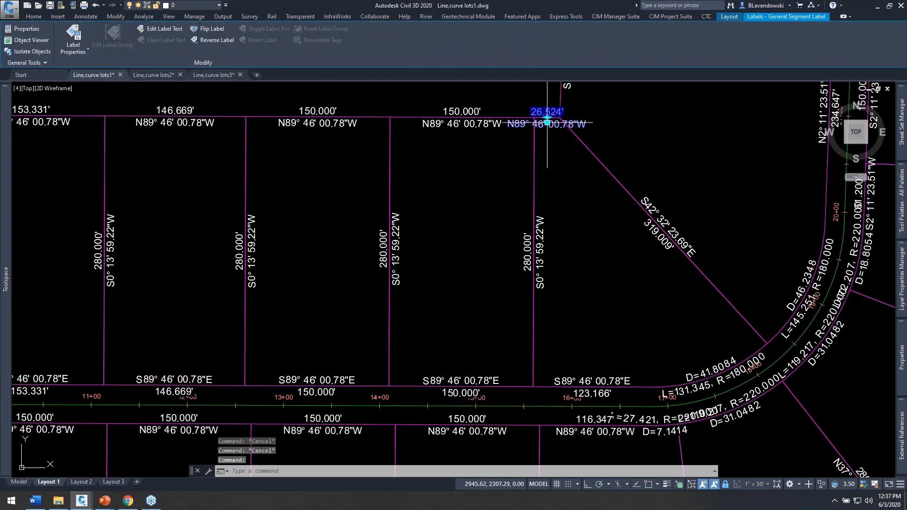
left_click(547, 123)
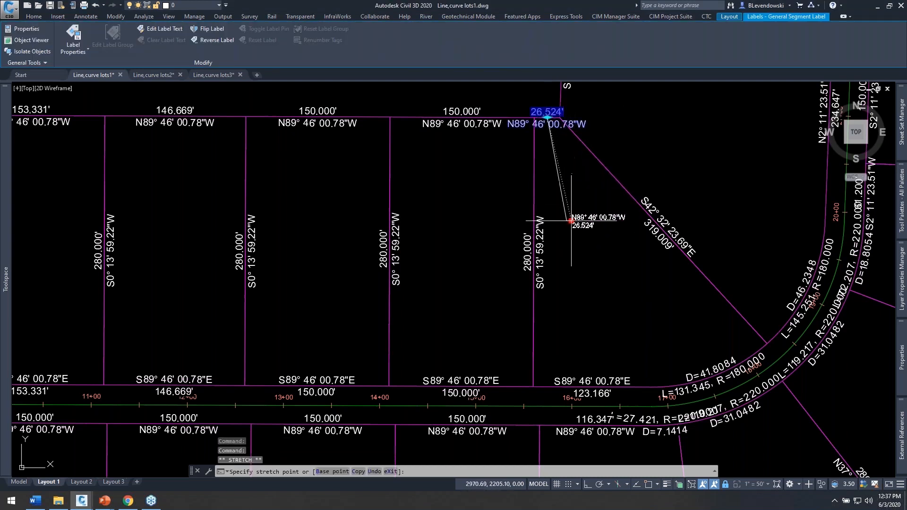
left_click(571, 206)
key("Escape")
key("Escape")
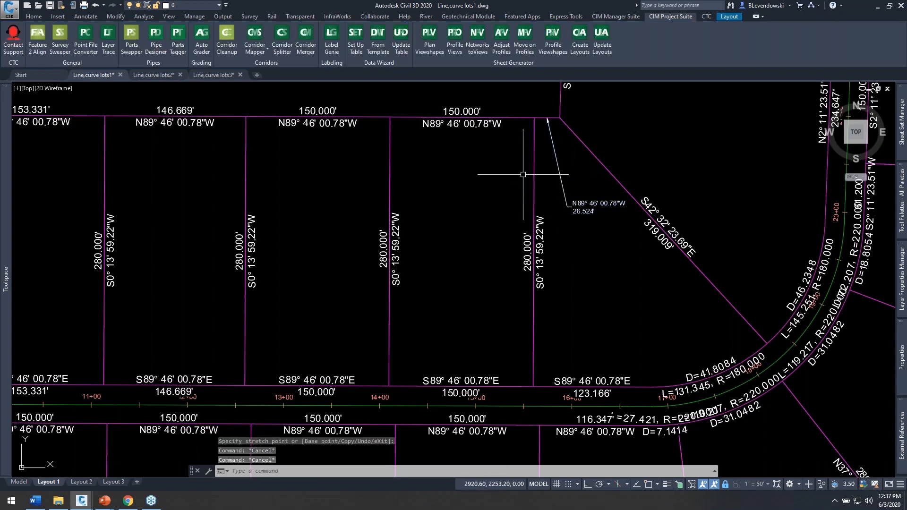